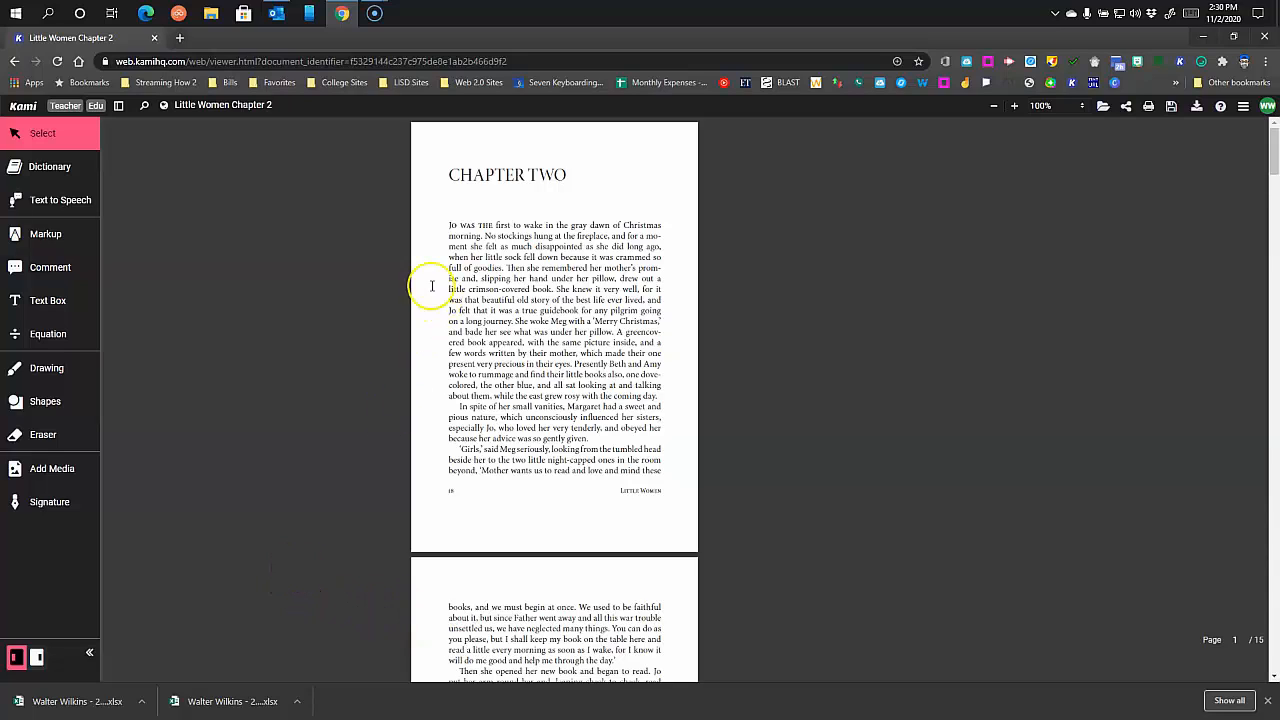
- Select the heading "CHAPTER TWO" on the first page with the Select tool
left_click(27, 136)
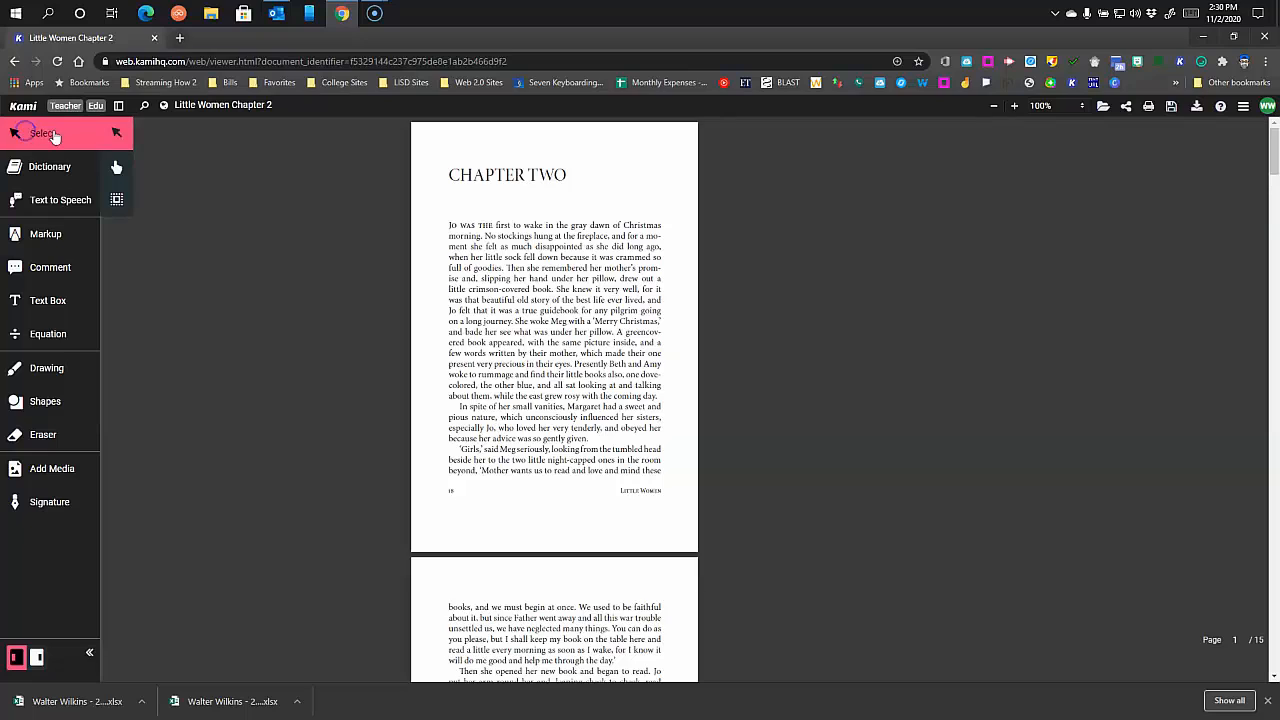
left_click(116, 137)
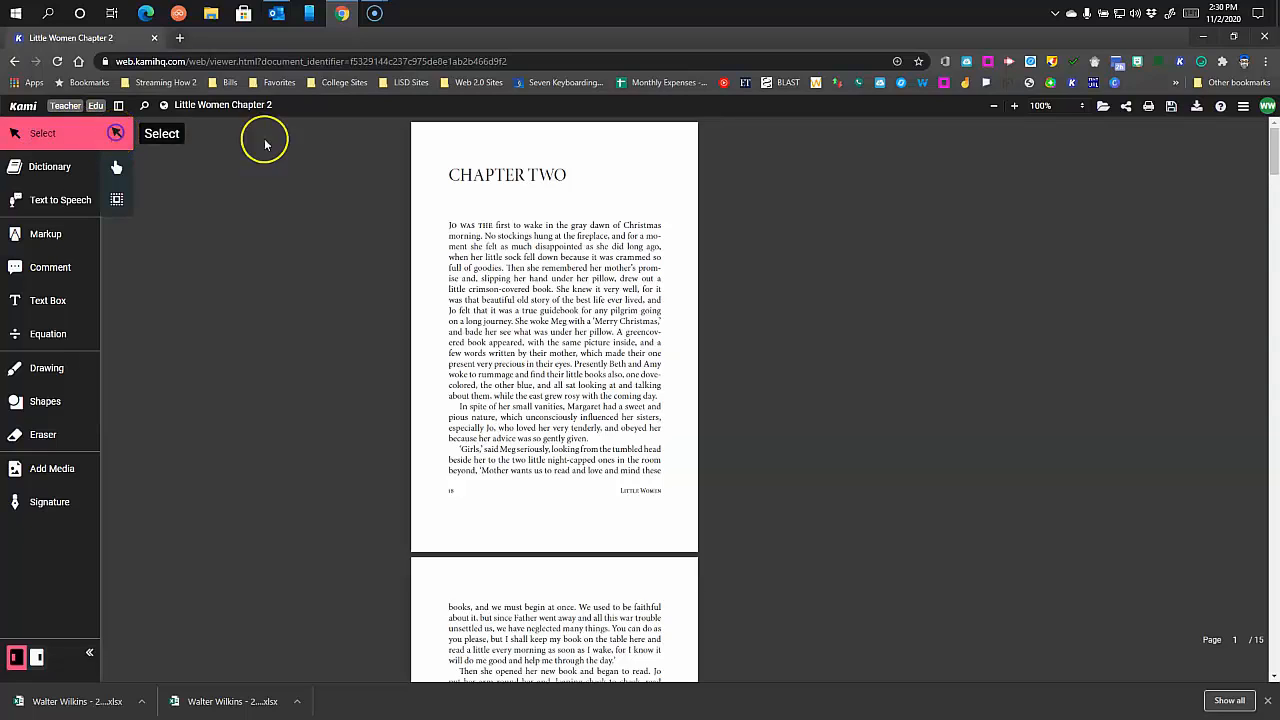
double_click(455, 180)
left_click_drag(455, 186, 623, 157)
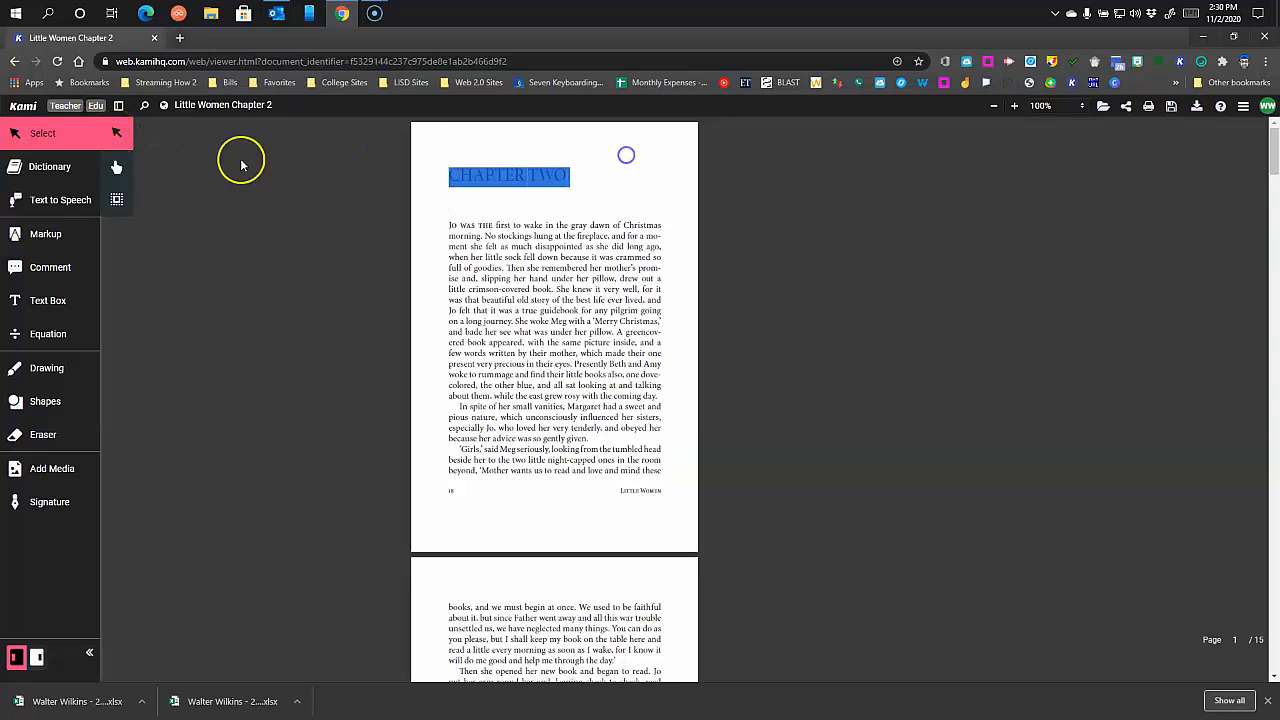
- Pan the document to page 2 and back to page 1 with the hand tool, and switch to area selection
left_click(118, 170)
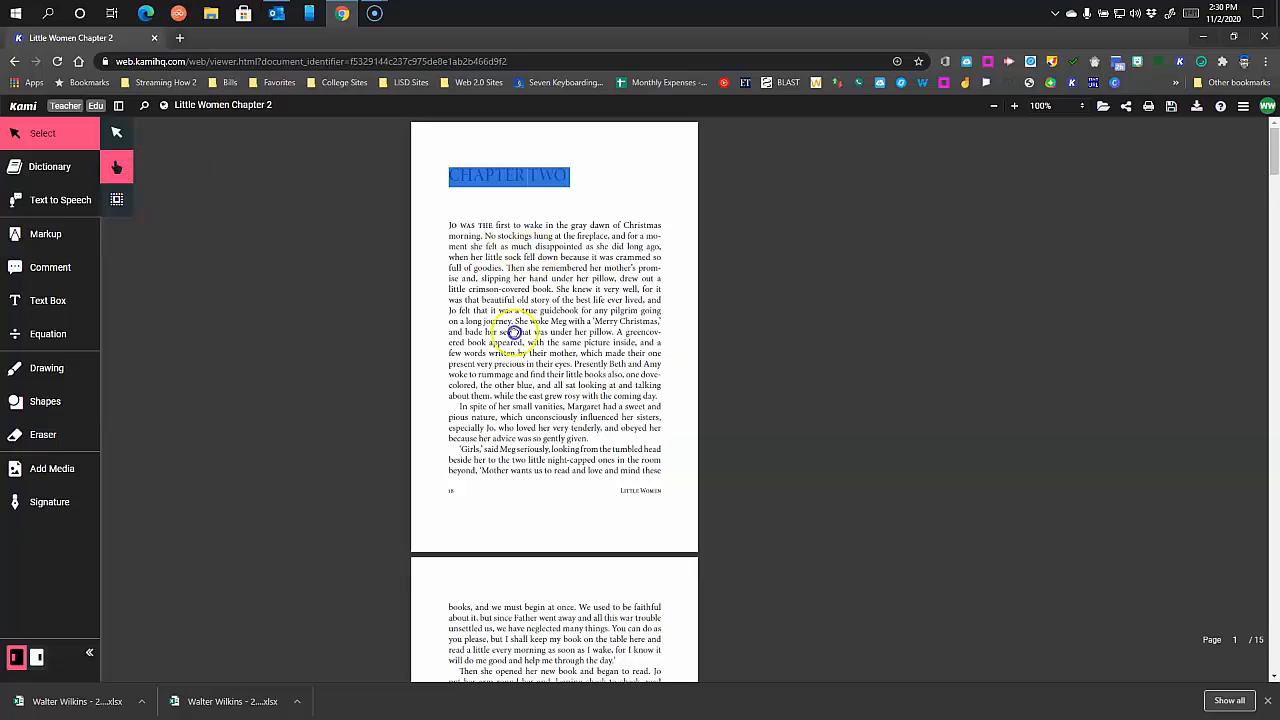
left_click_drag(531, 364, 522, 230)
left_click_drag(531, 426, 534, 277)
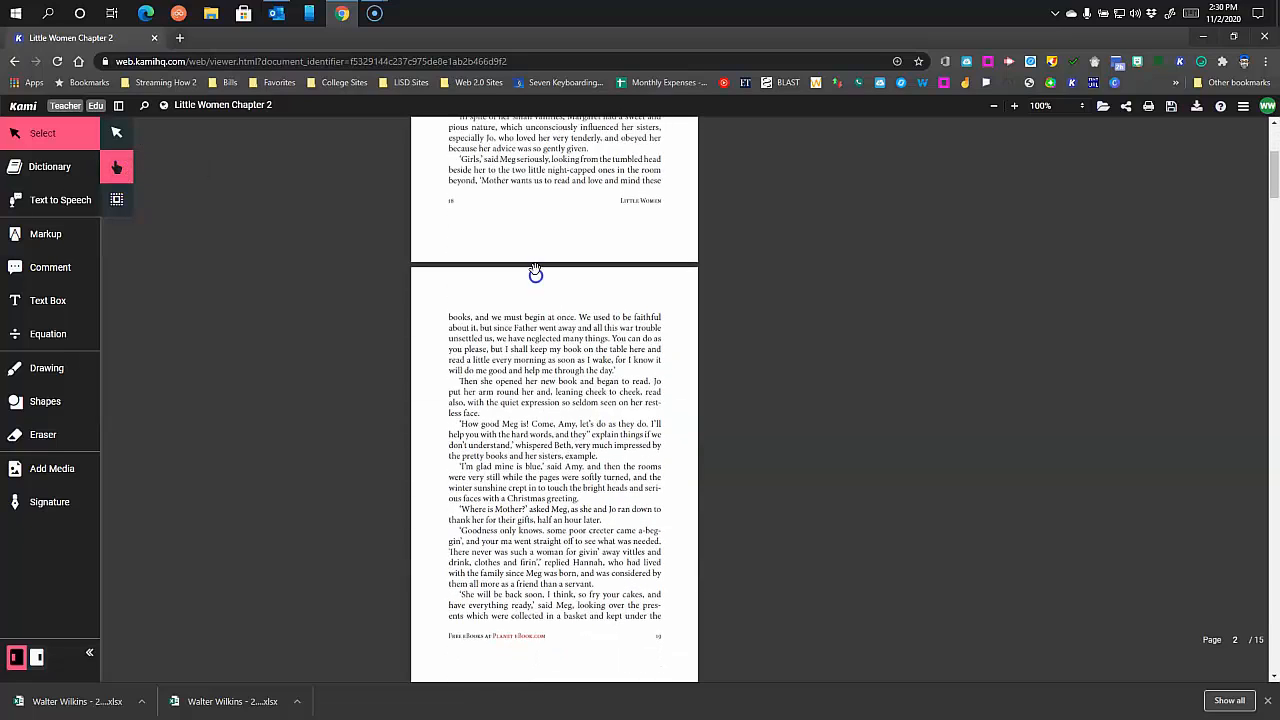
mouse_move(542, 350)
left_mouse_down()
mouse_move(543, 303)
mouse_move(582, 659)
left_mouse_up()
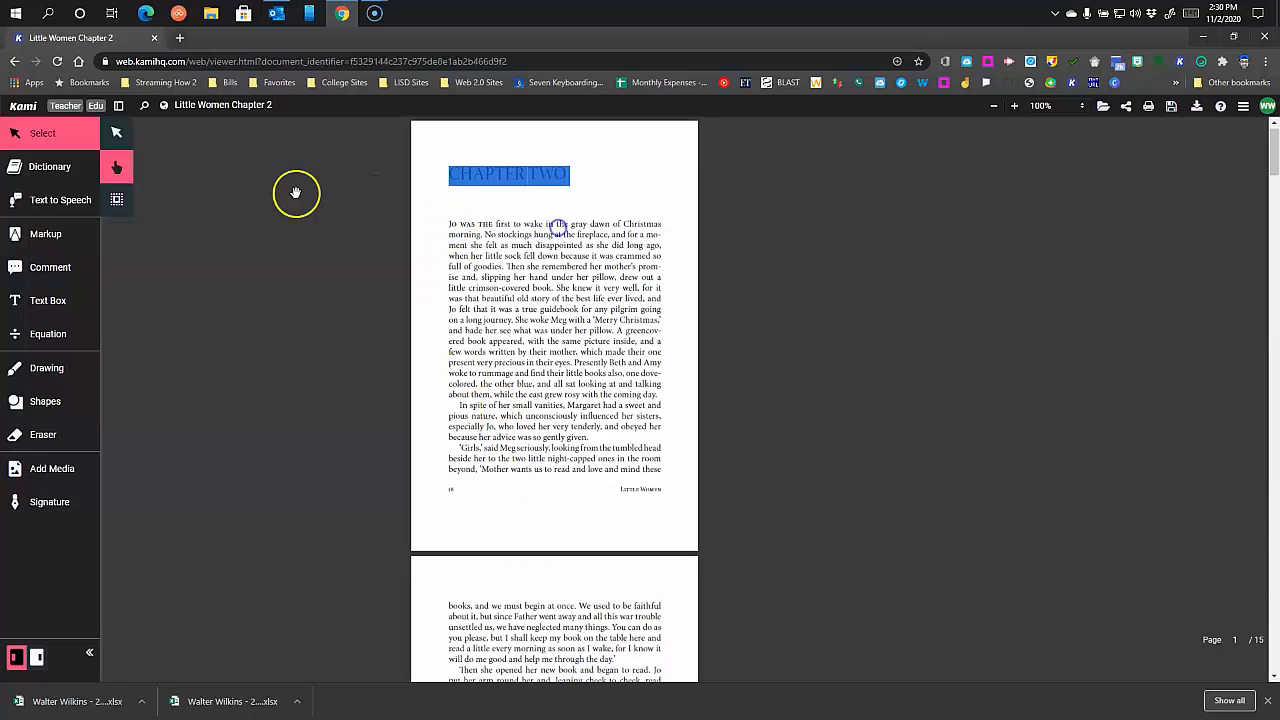
left_click(118, 204)
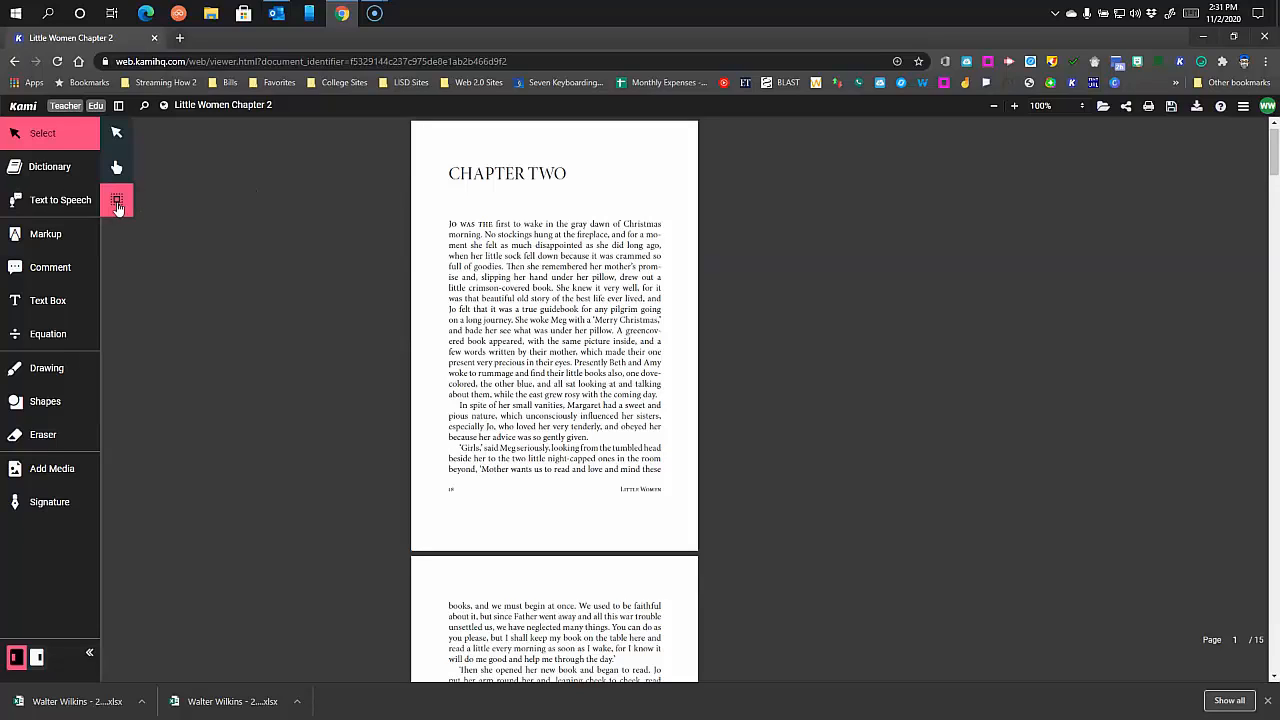
- Look up "crimson-covered" from the first paragraph in the dictionary and dismiss the result
left_click(35, 172)
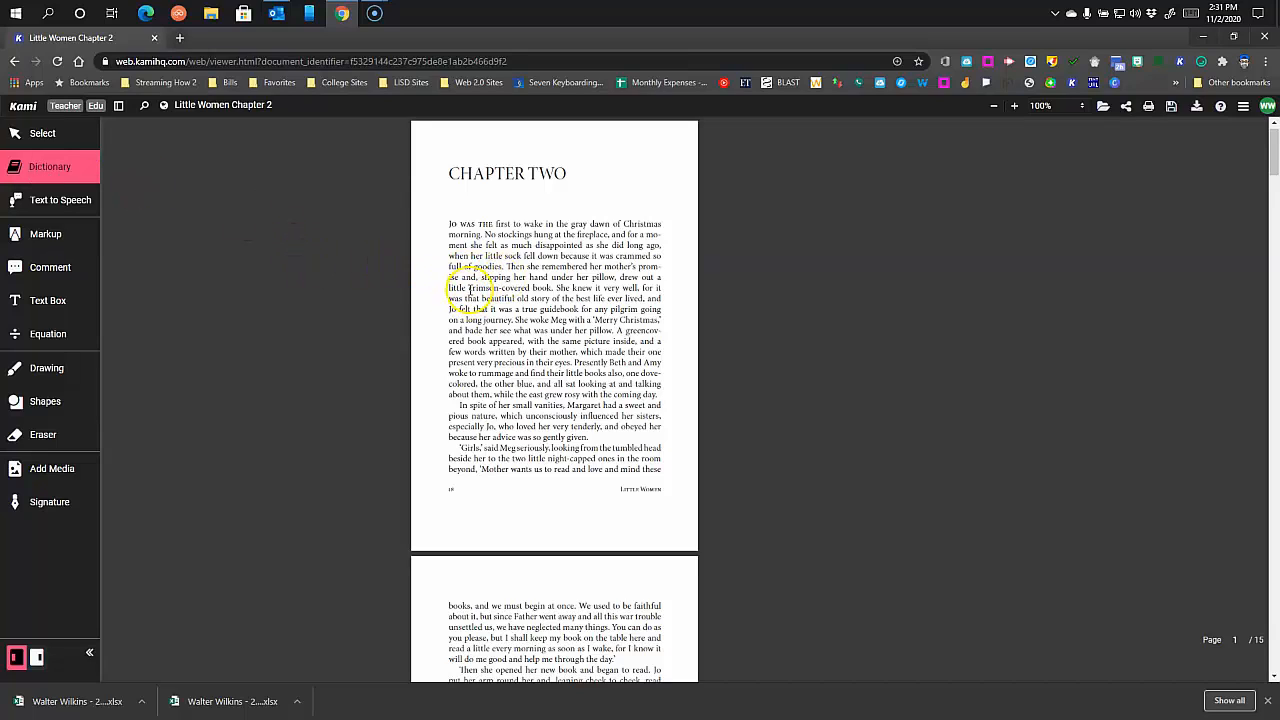
left_click_drag(467, 288, 531, 287)
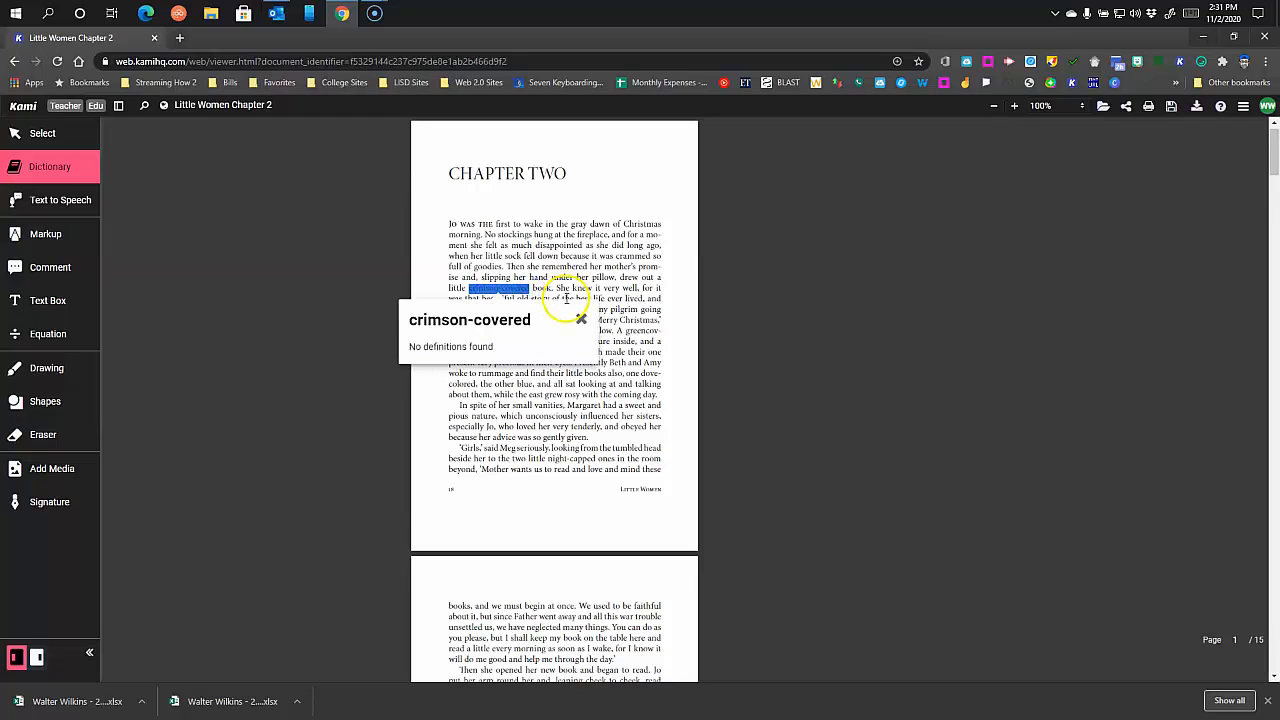
left_click(581, 319)
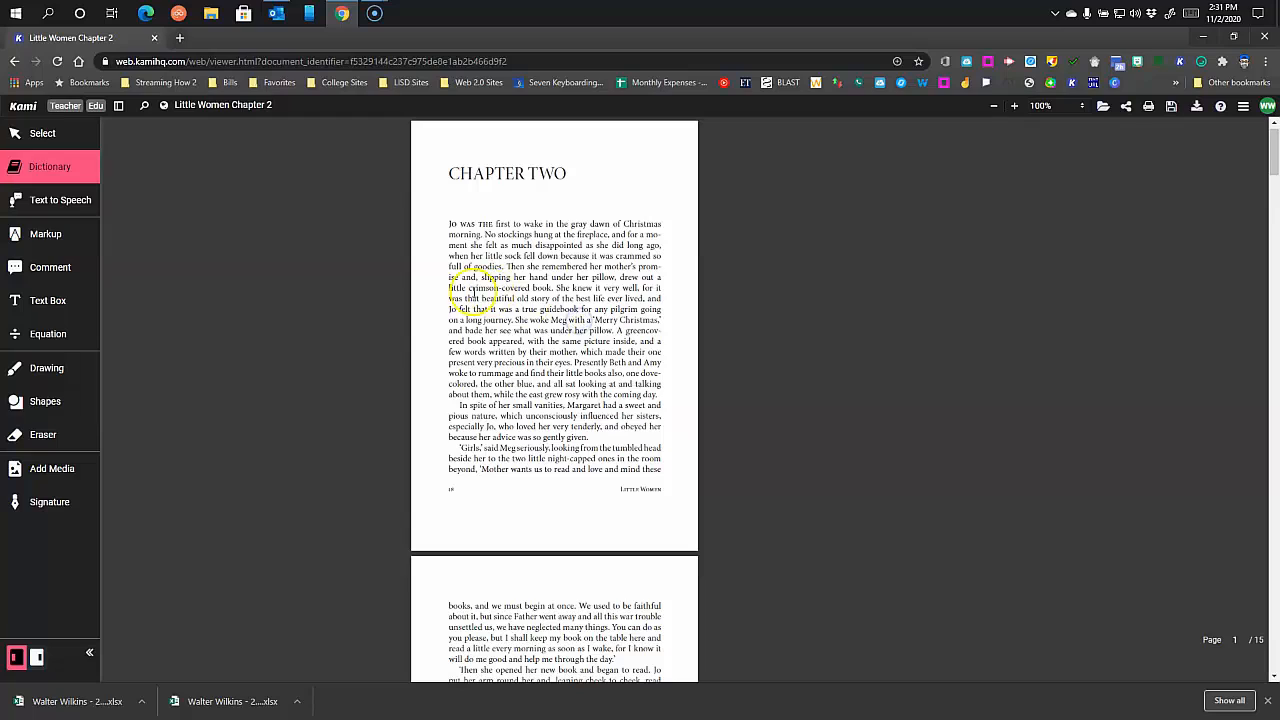
- Look up the definitions of "crimson" and "Christmas" from the first paragraph, dismissing each one
left_click_drag(468, 289, 499, 287)
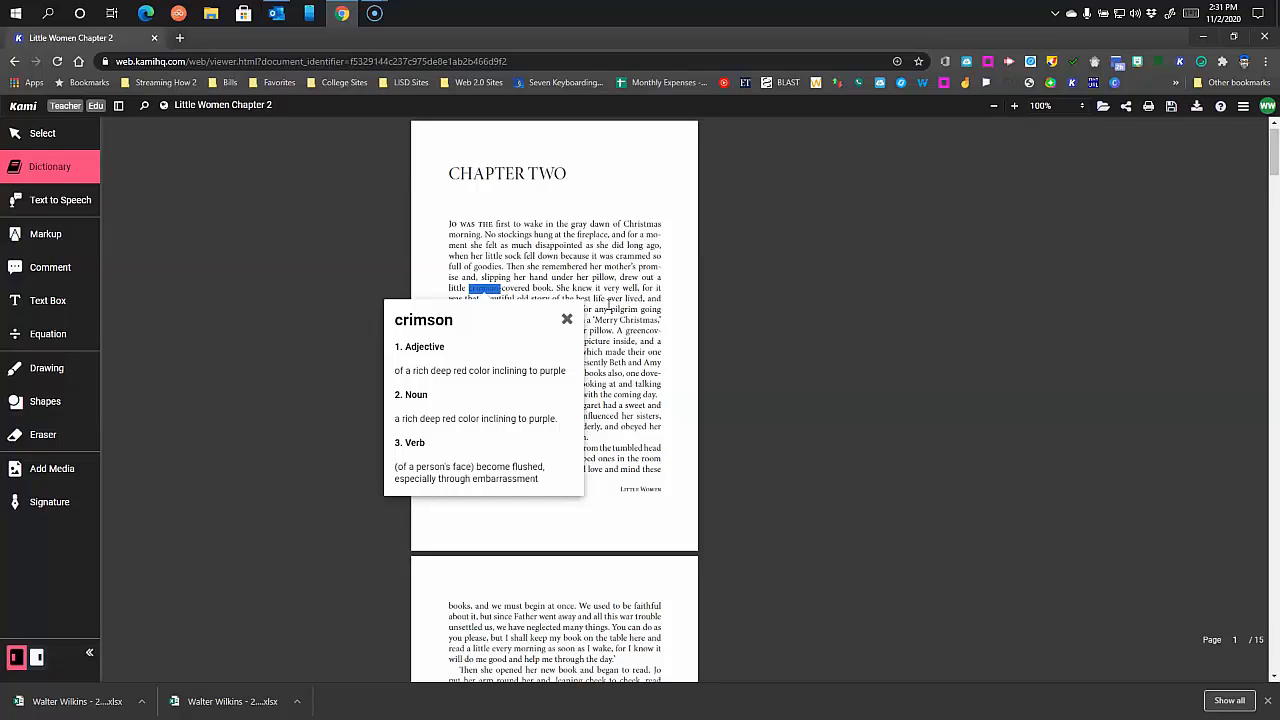
left_click(826, 414)
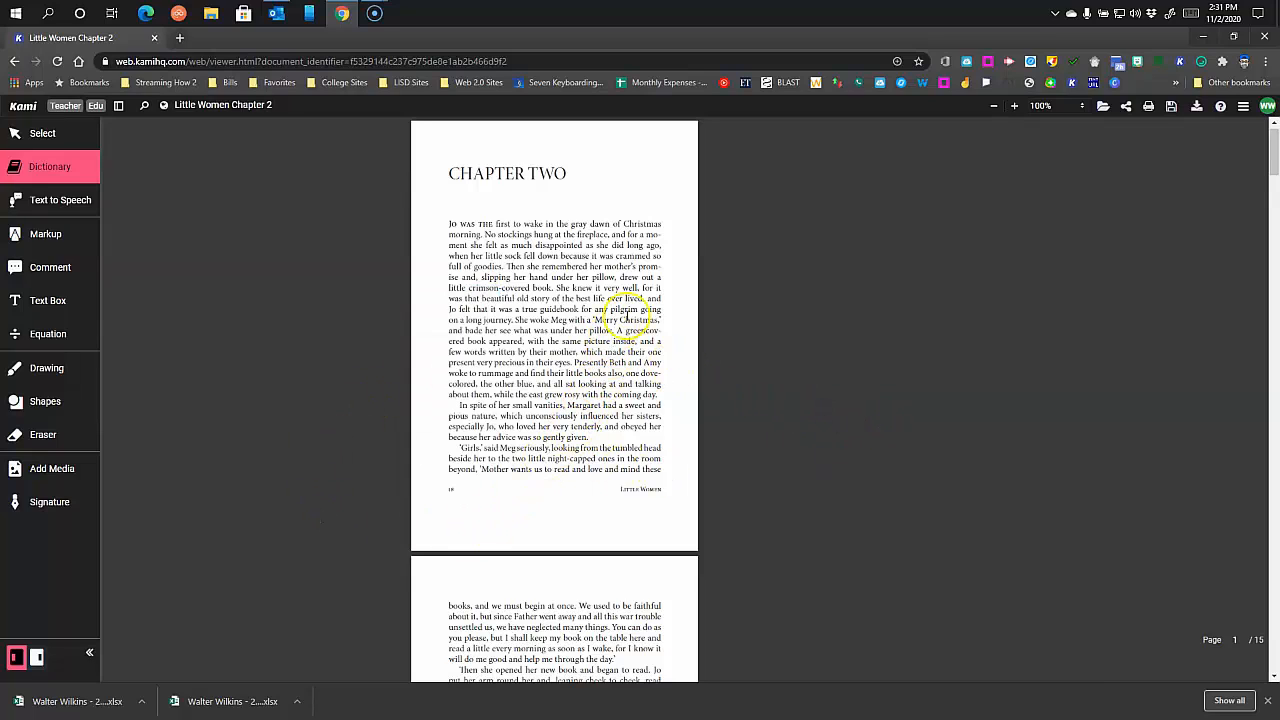
left_click_drag(620, 320, 667, 318)
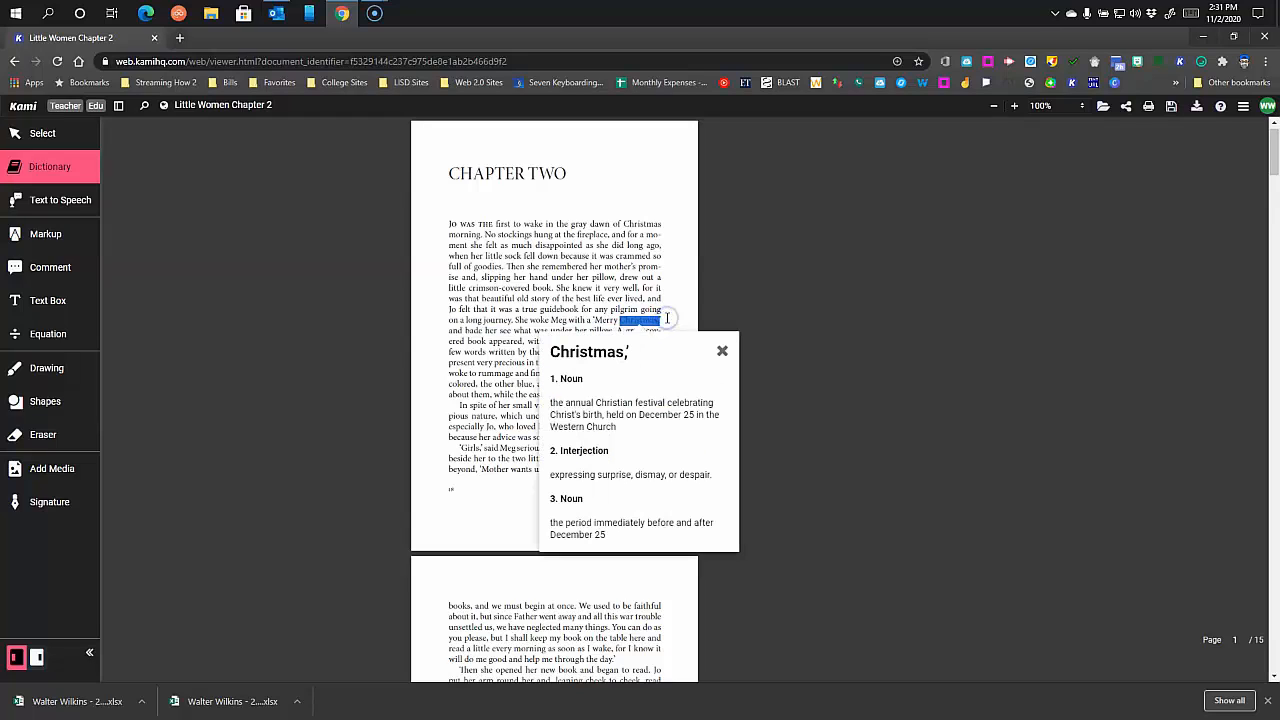
left_click(722, 354)
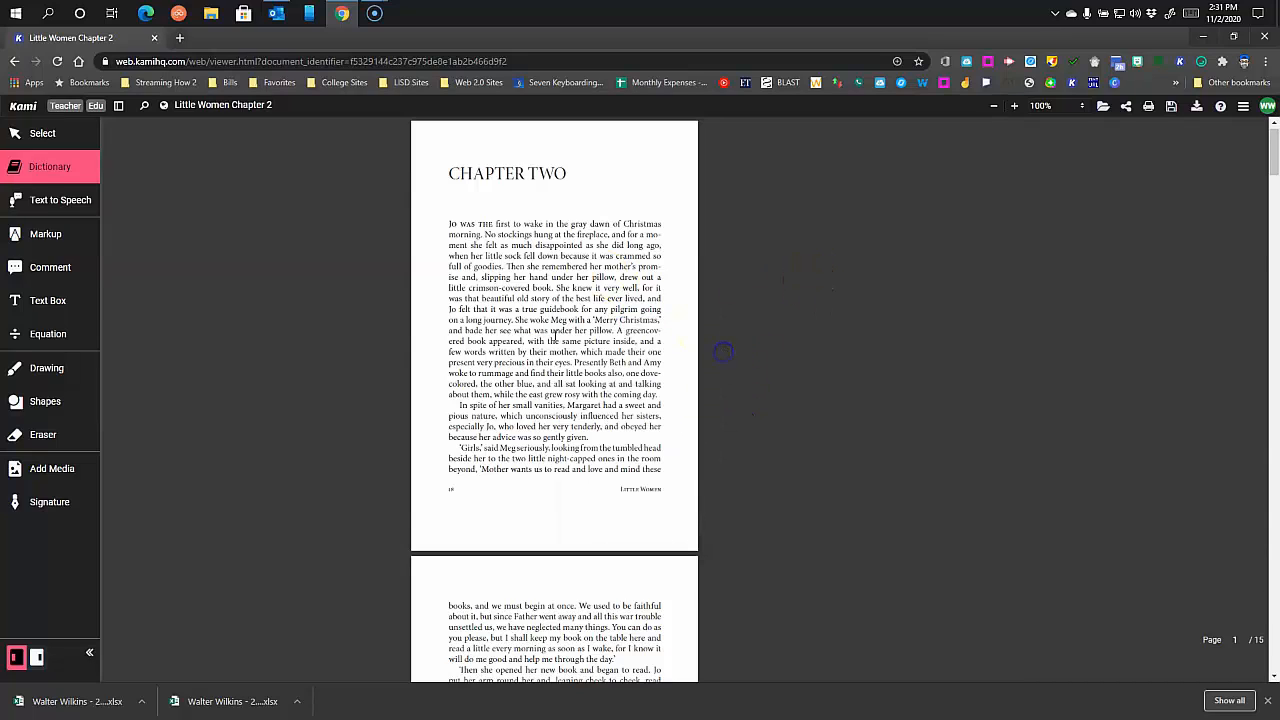
- Start Text to Speech reading from the chapter's opening sentence, "Jo was the first to wake"
left_click(35, 203)
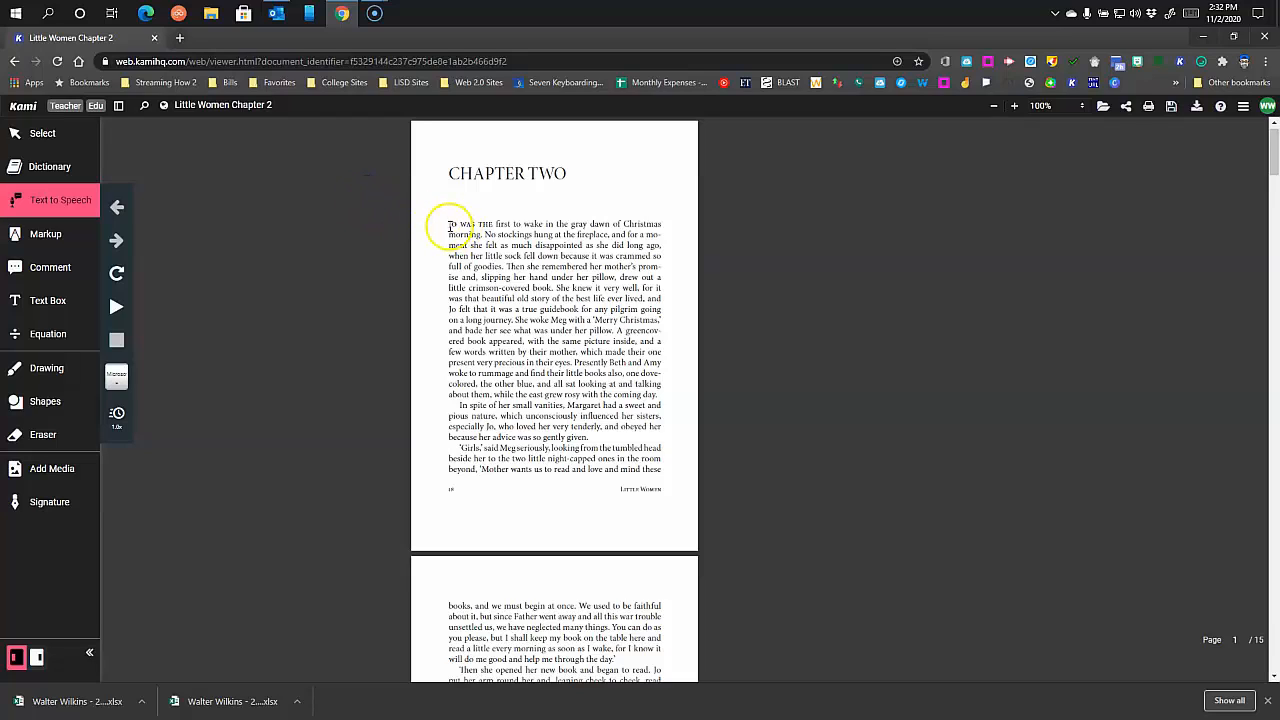
left_click(449, 226)
left_click_drag(449, 226, 481, 233)
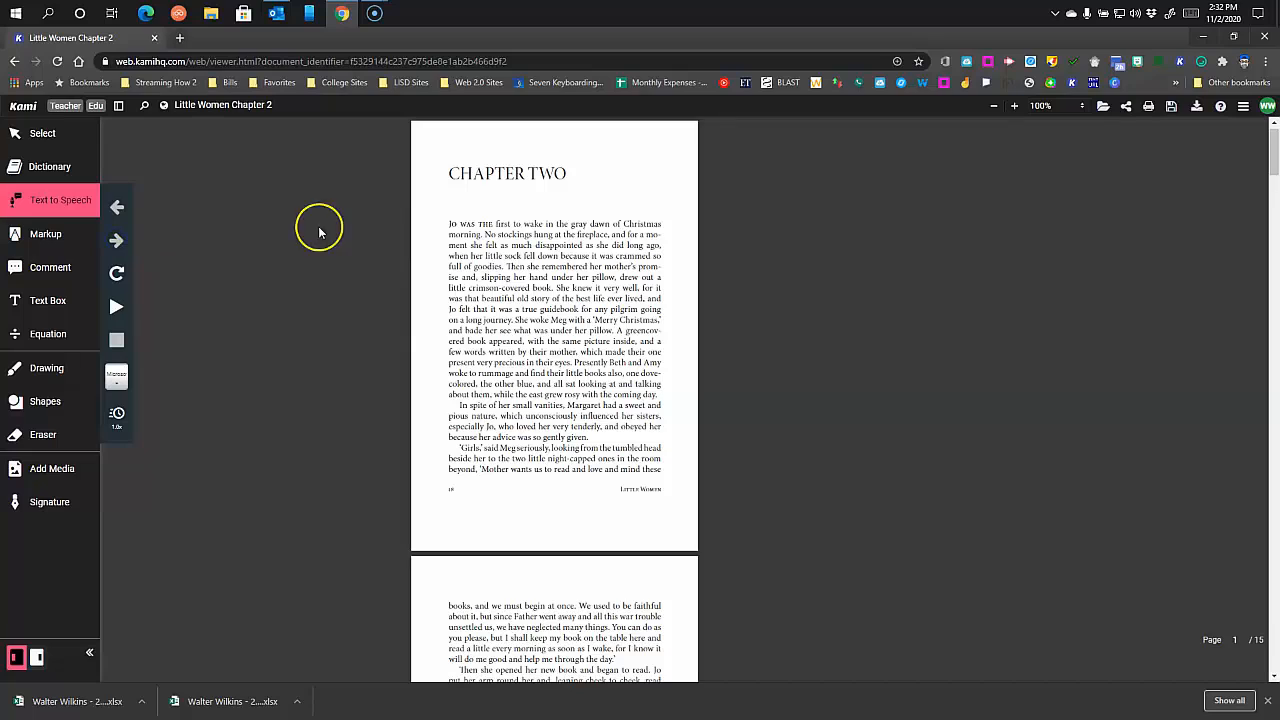
left_click(455, 224)
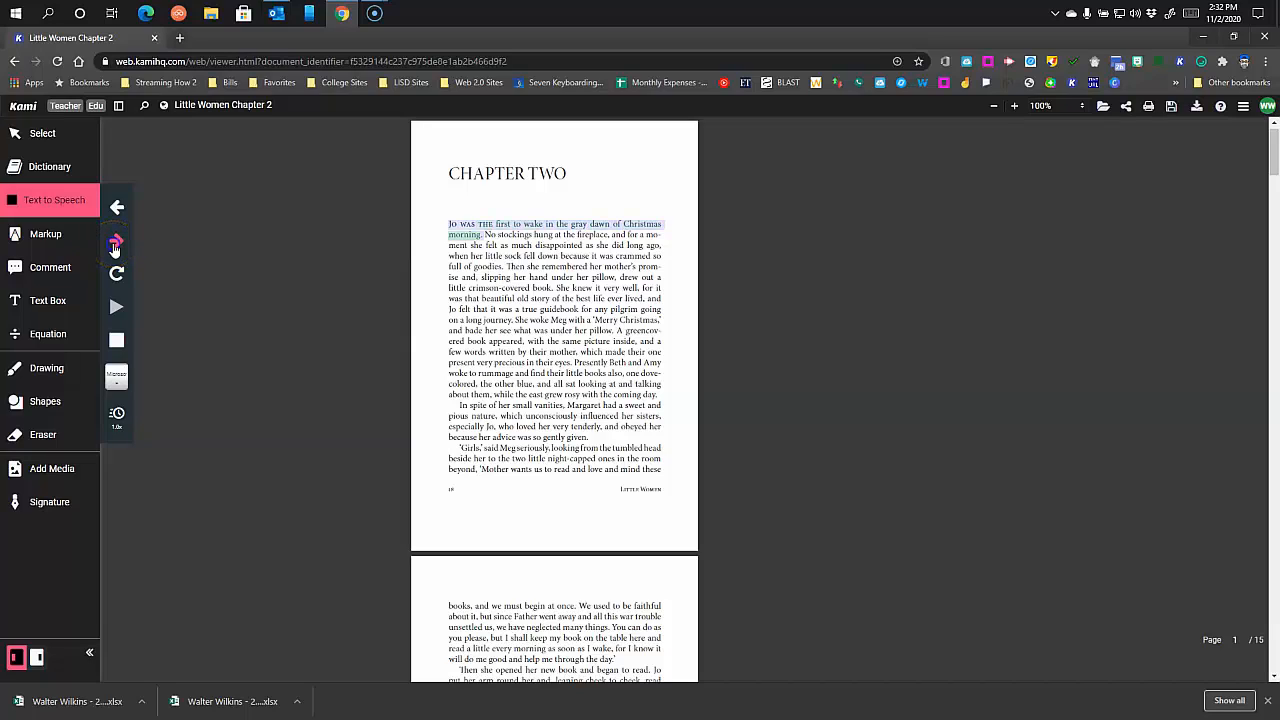
- Skip the reading ahead one sentence and repeat it, stopping playback at the end
left_click(116, 243)
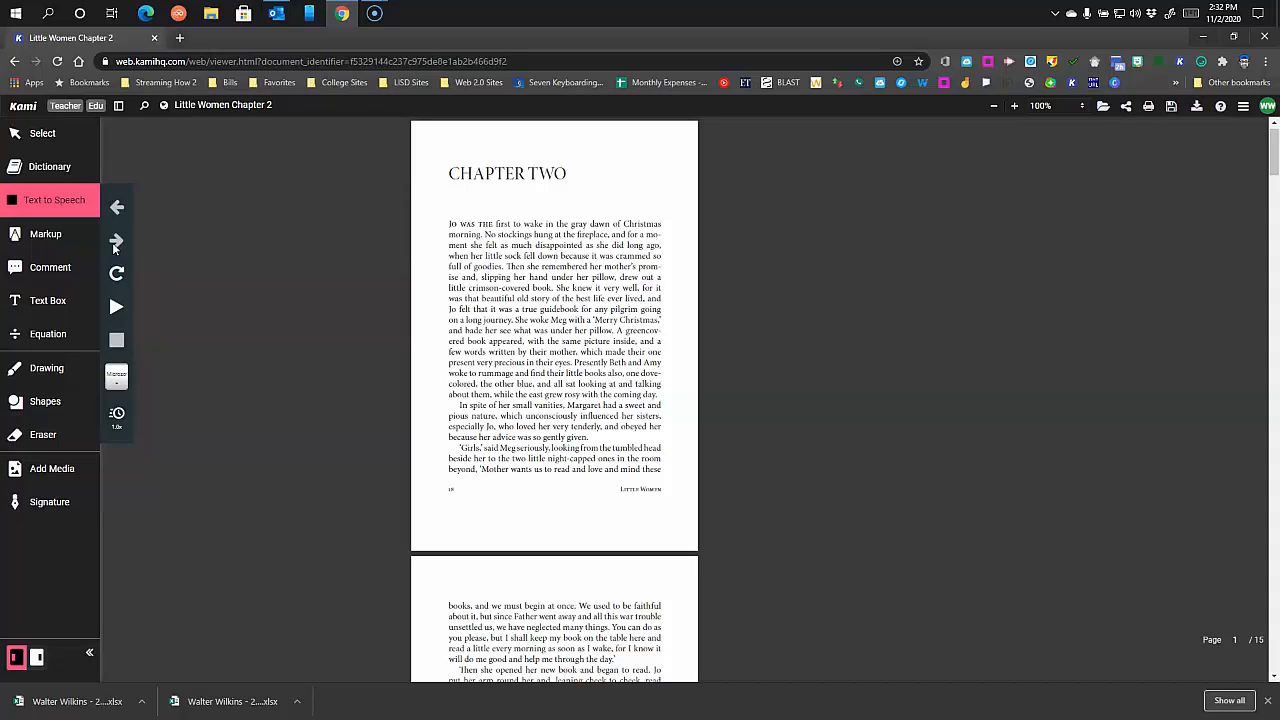
left_click(116, 280)
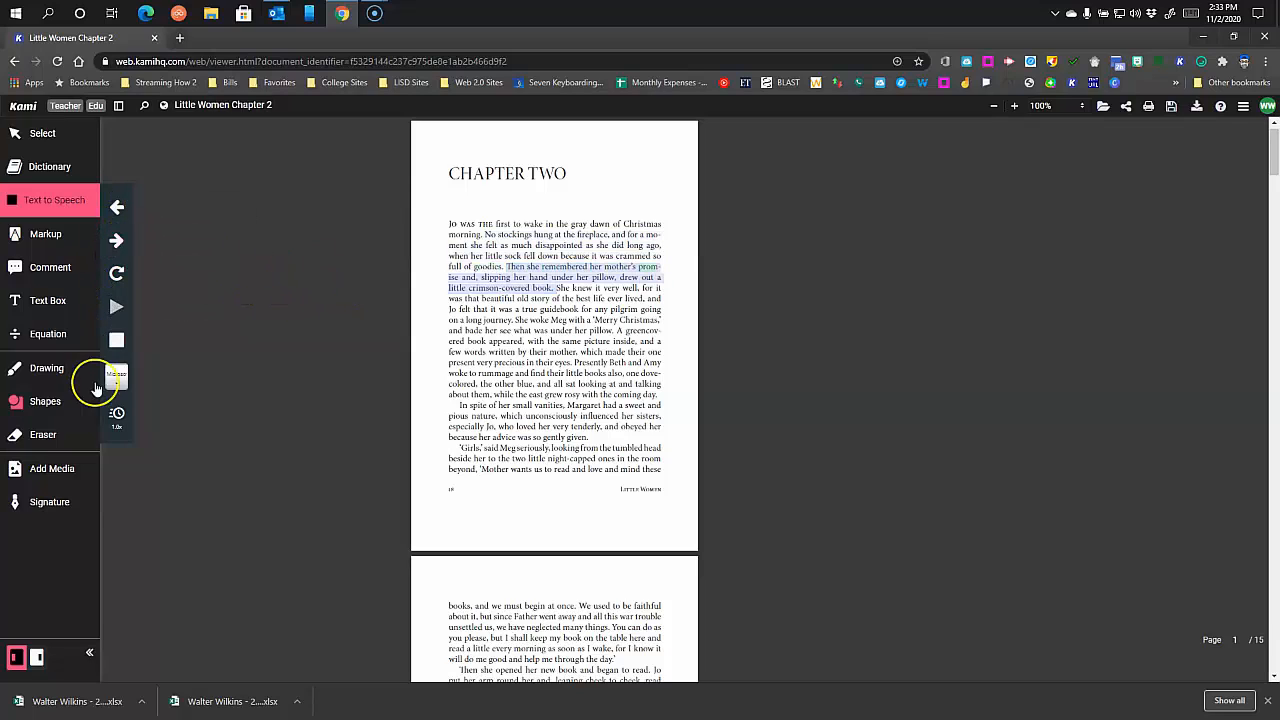
left_click(115, 341)
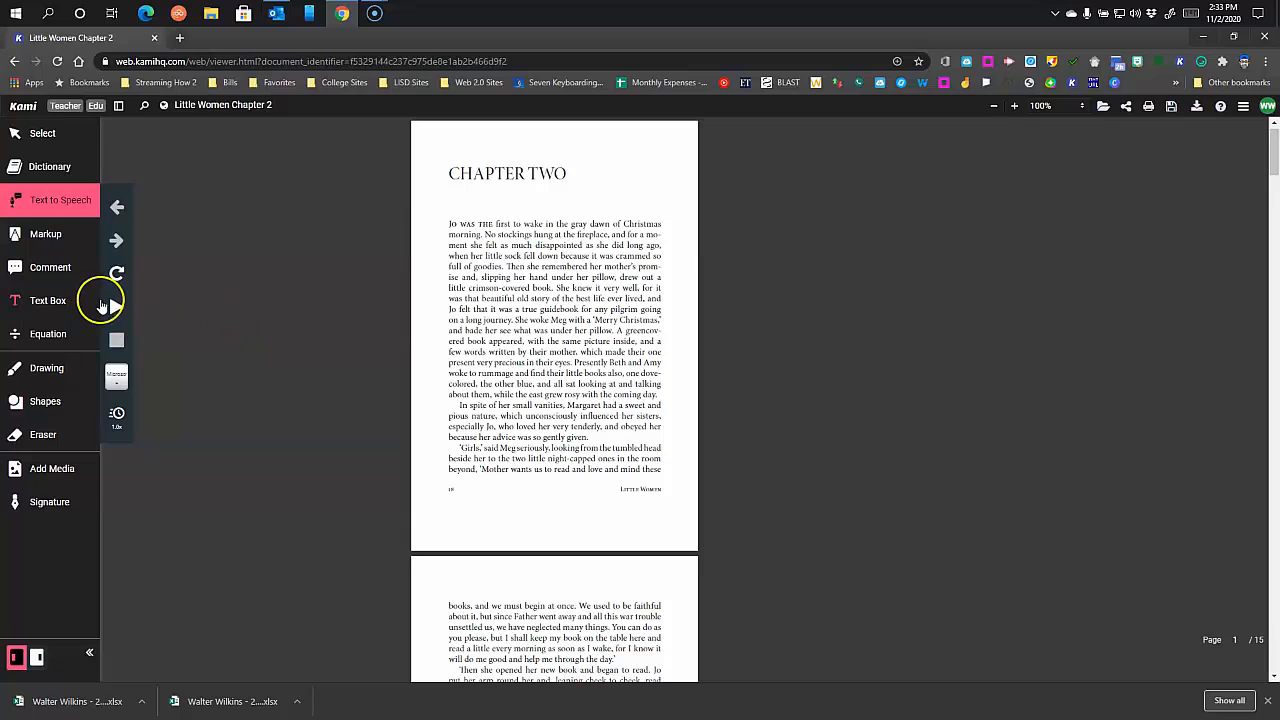
- Set the reading voice to Microsoft Zira Desktop - English (United States) and play the chapter aloud
left_click(107, 305)
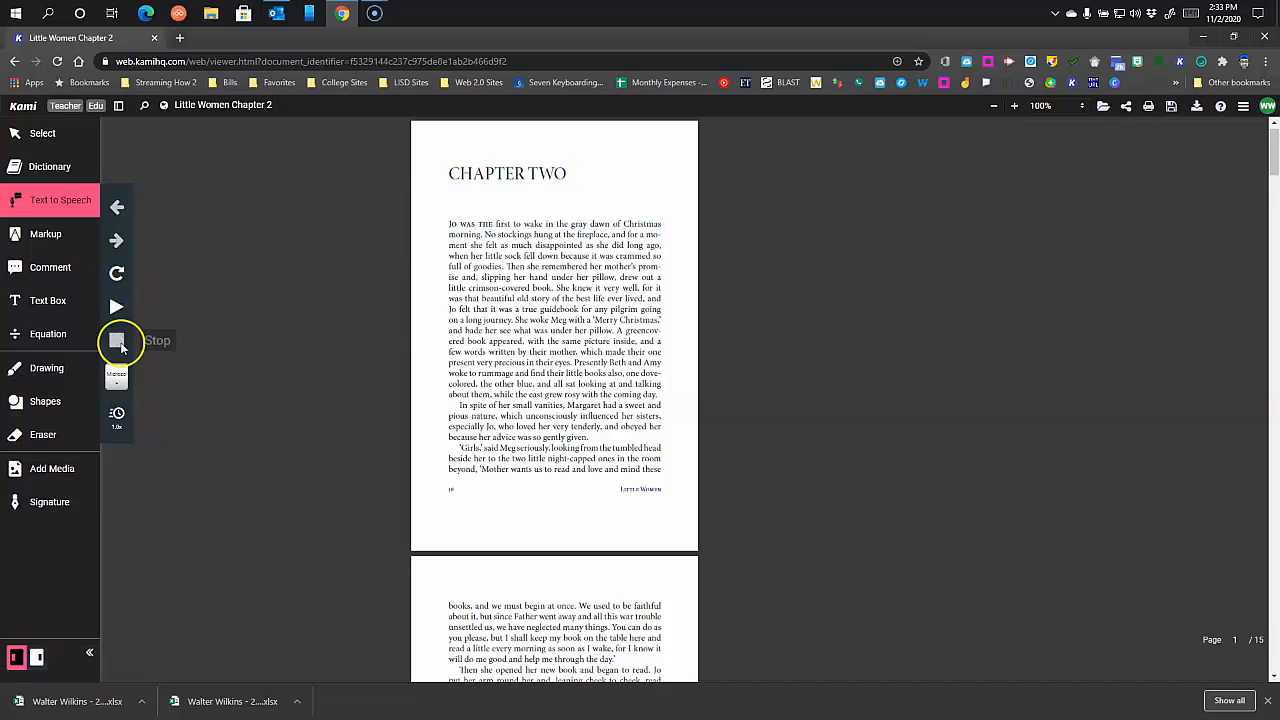
left_click(116, 379)
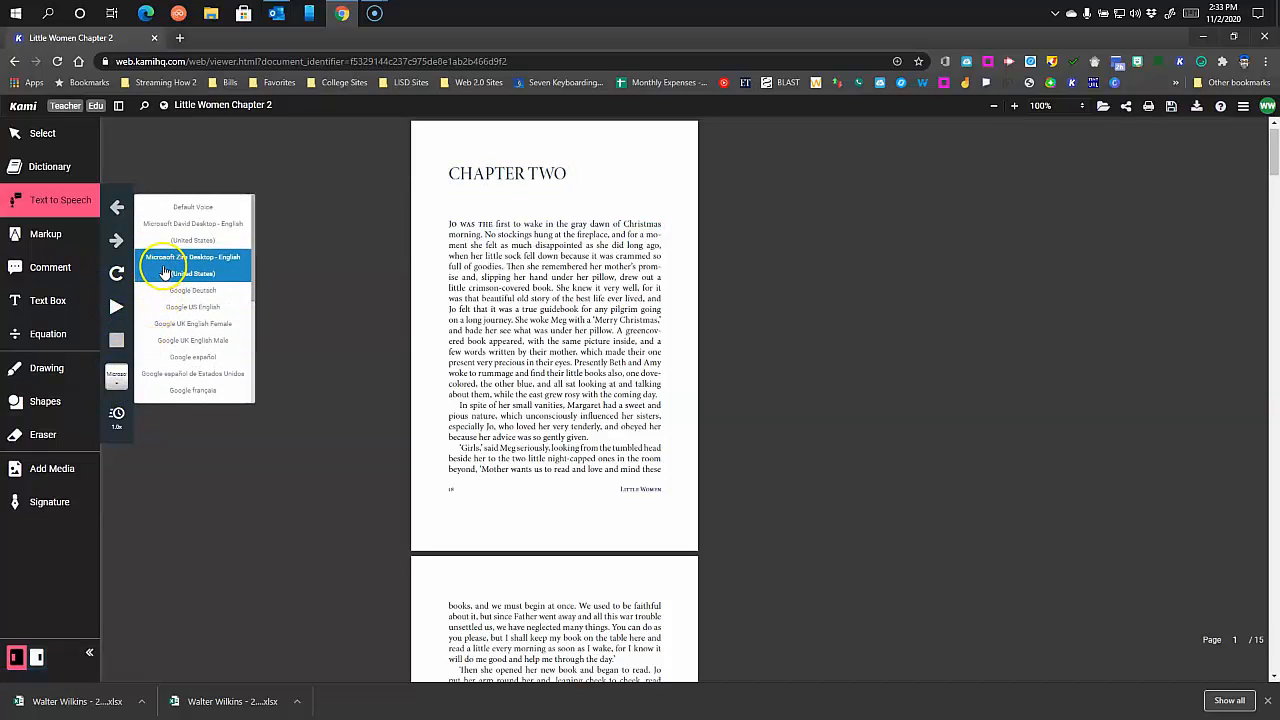
left_click(160, 262)
left_click(114, 312)
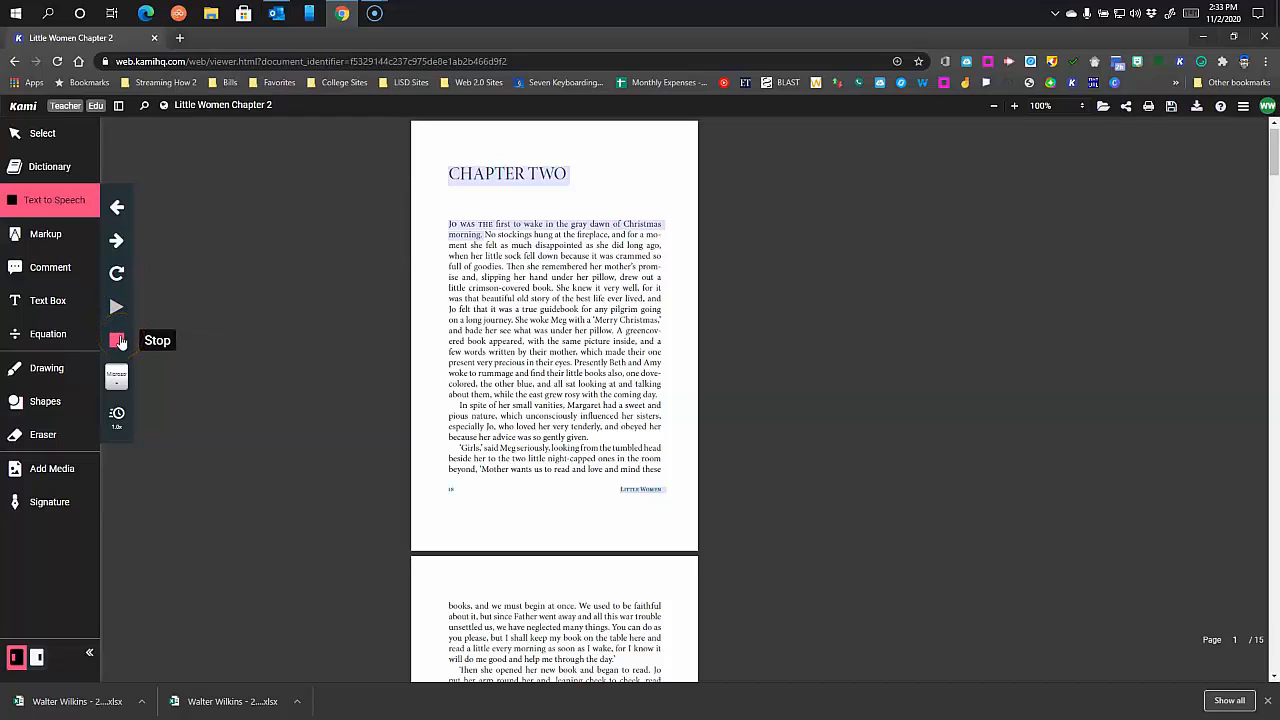
- Try a faster and a slower reading speed, reset it to 1.0x and stop the reading
left_click(116, 413)
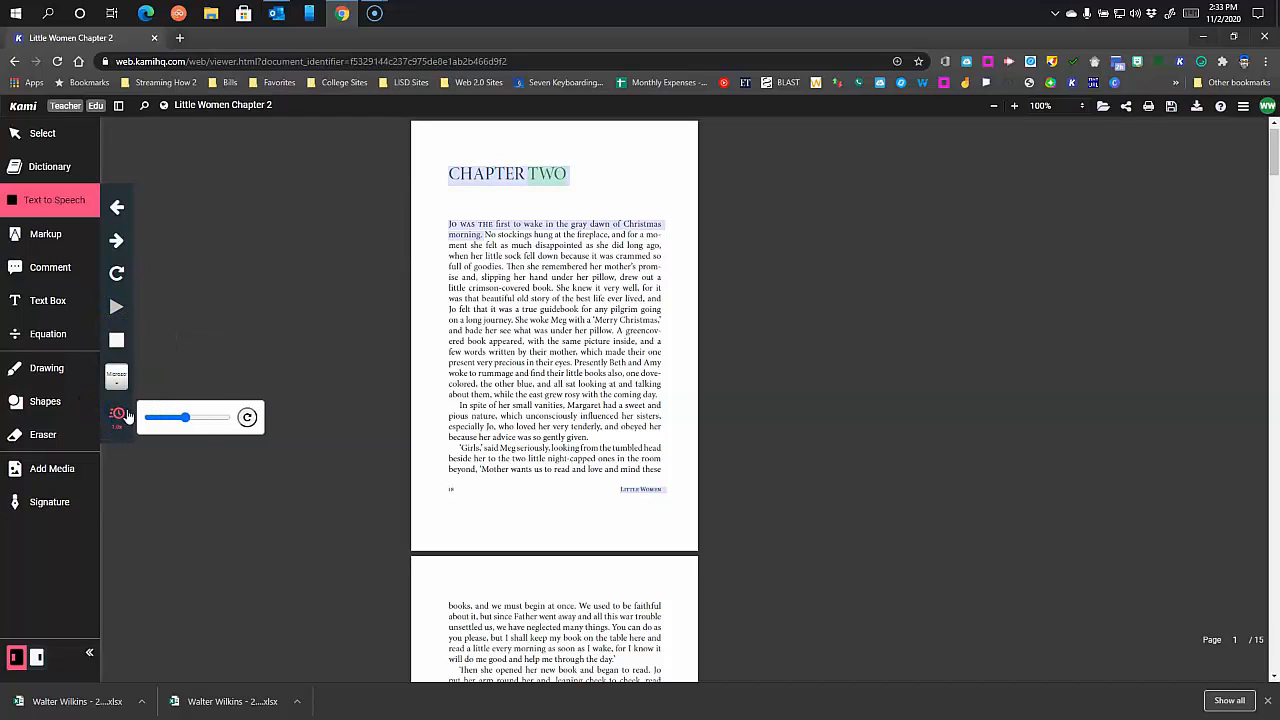
left_click_drag(193, 427, 222, 420)
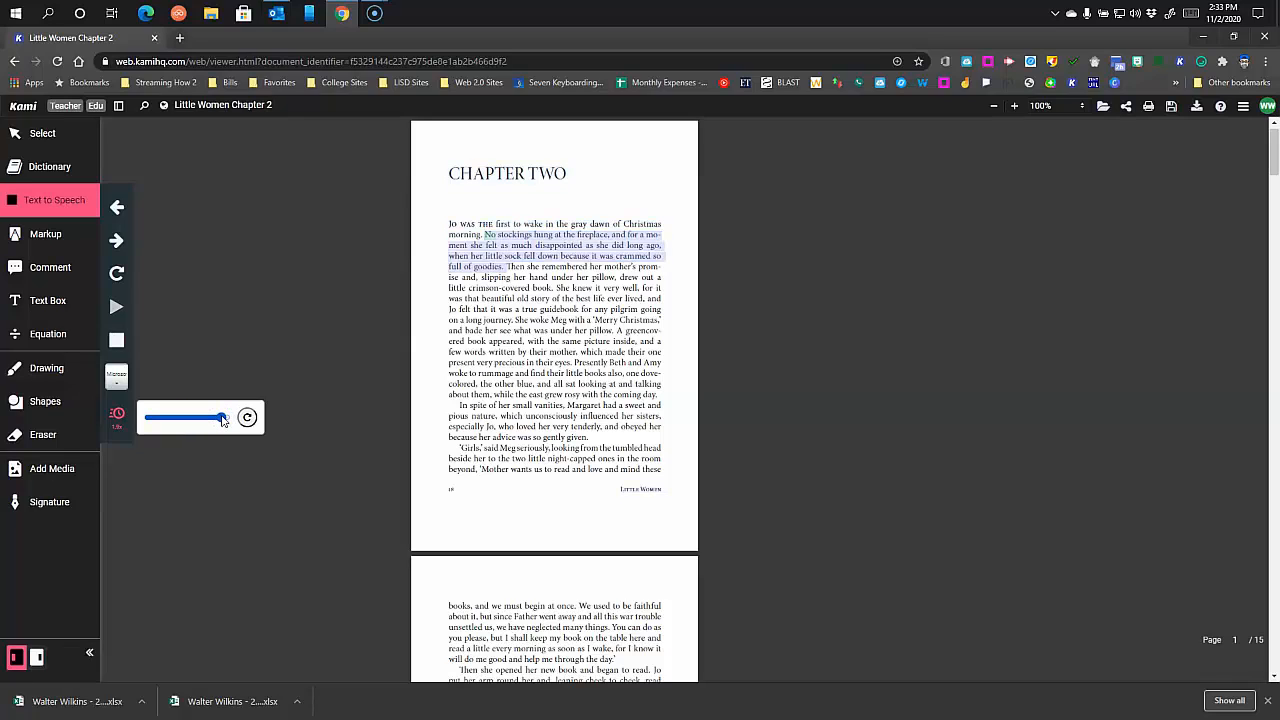
left_click_drag(222, 420, 156, 424)
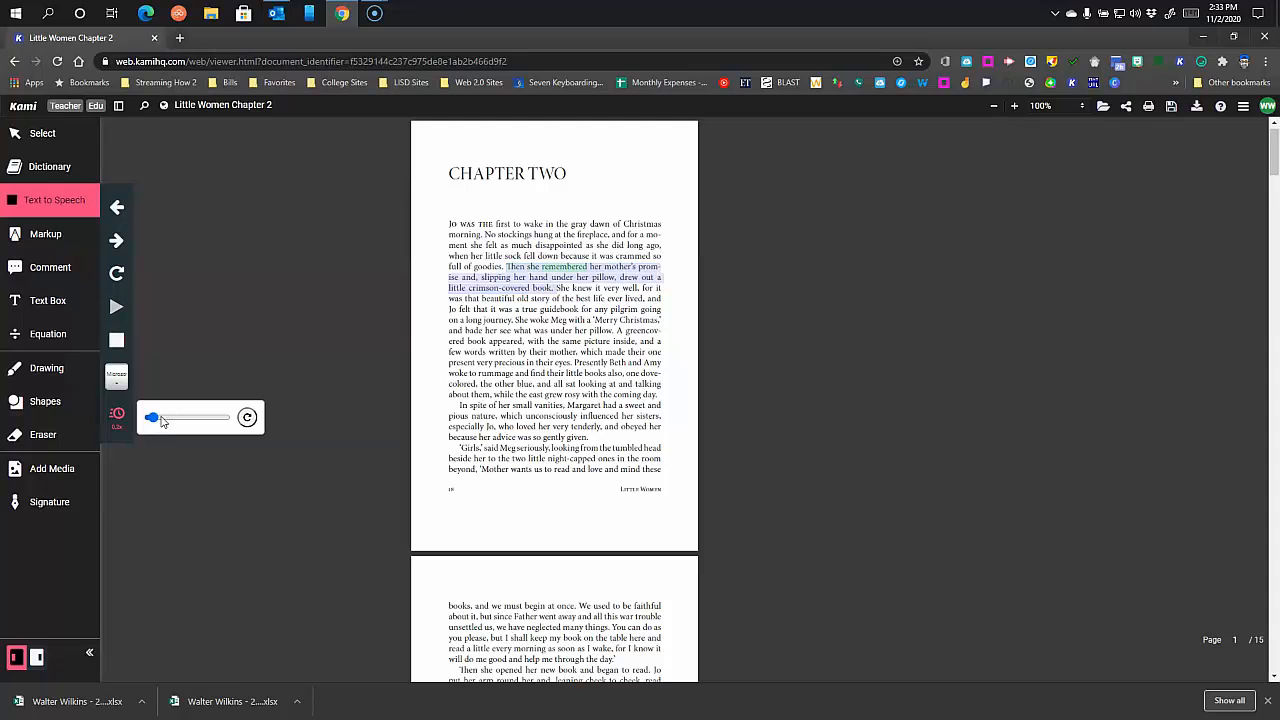
left_click(162, 421)
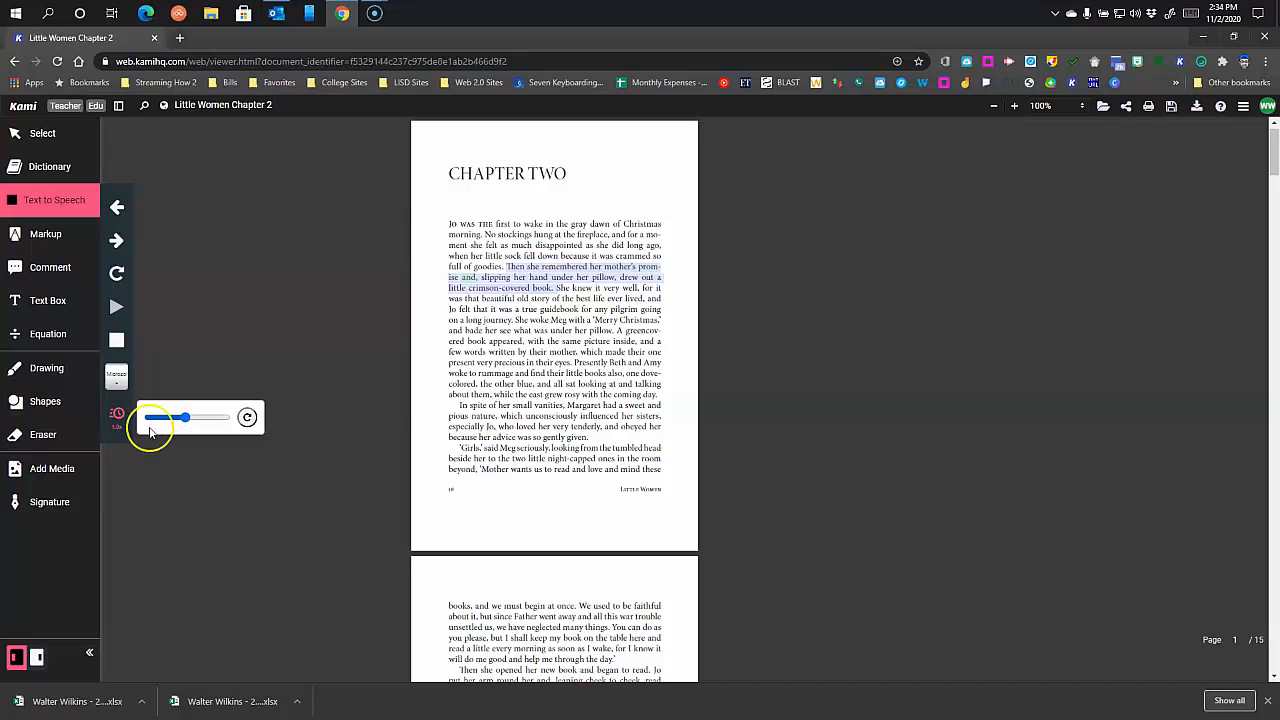
left_click(247, 420)
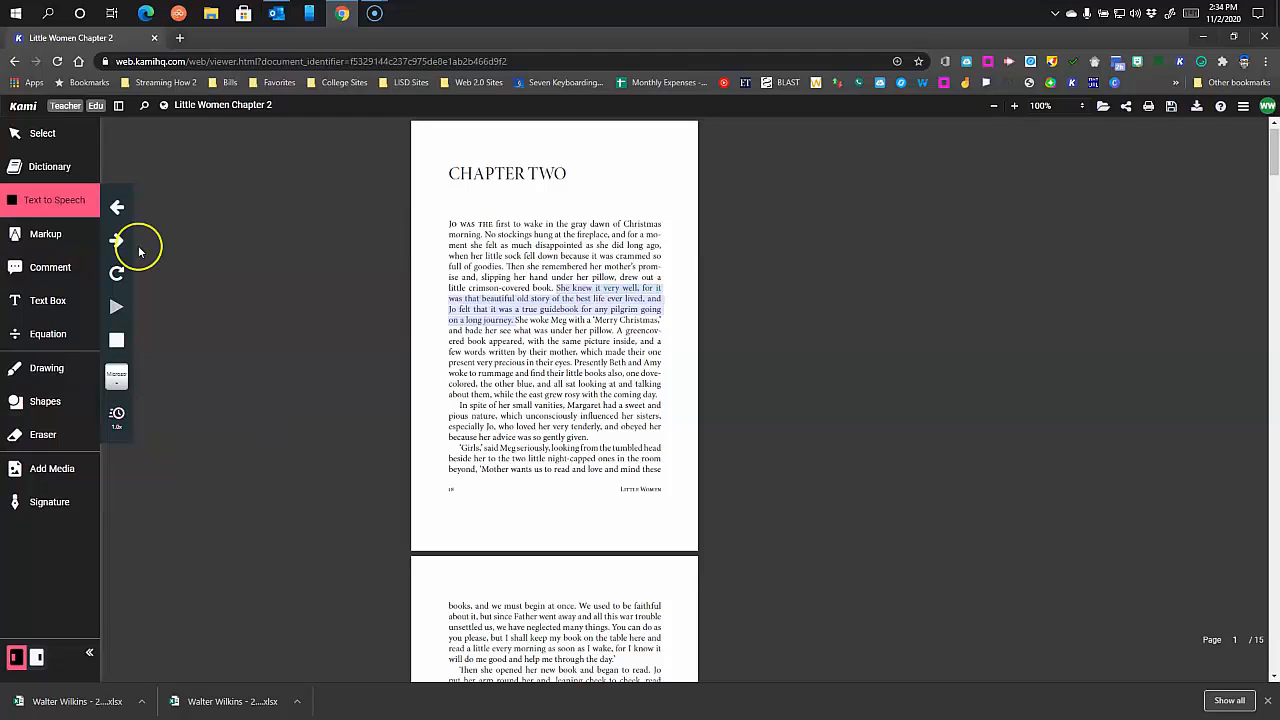
left_click(117, 342)
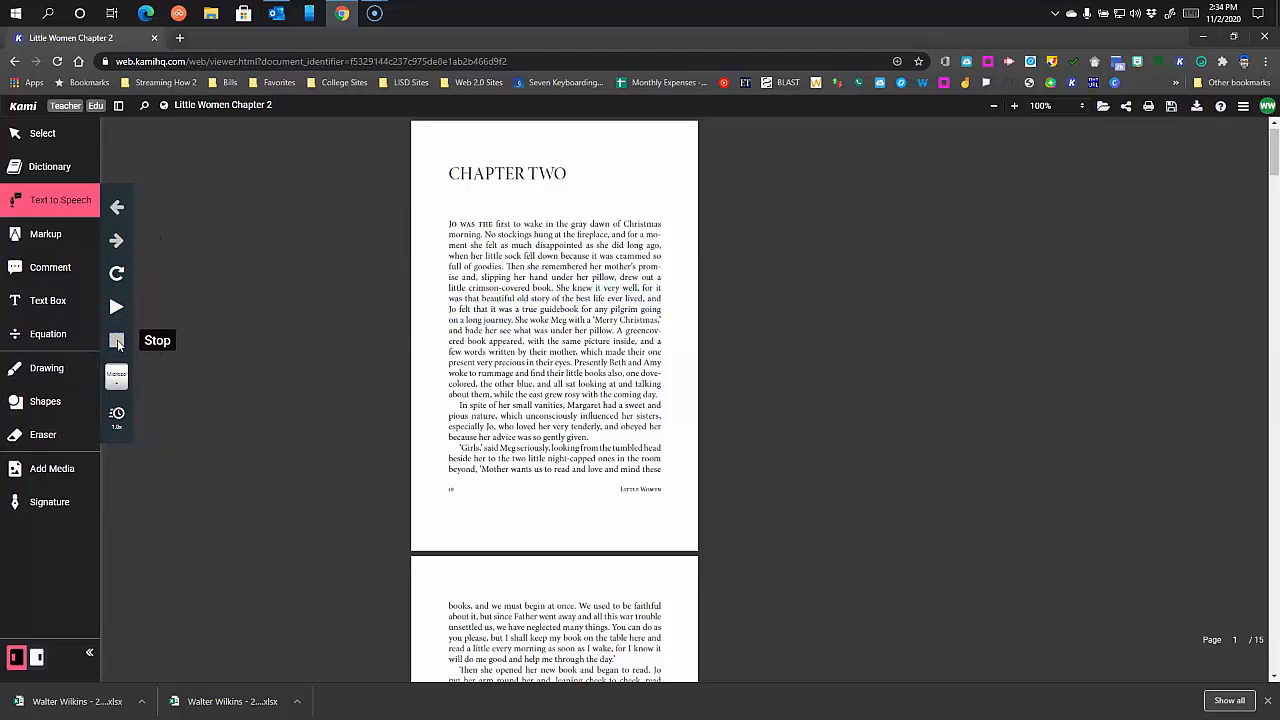
- Highlight "Jo was the first to wake" at the start of the first paragraph in green
left_click(50, 238)
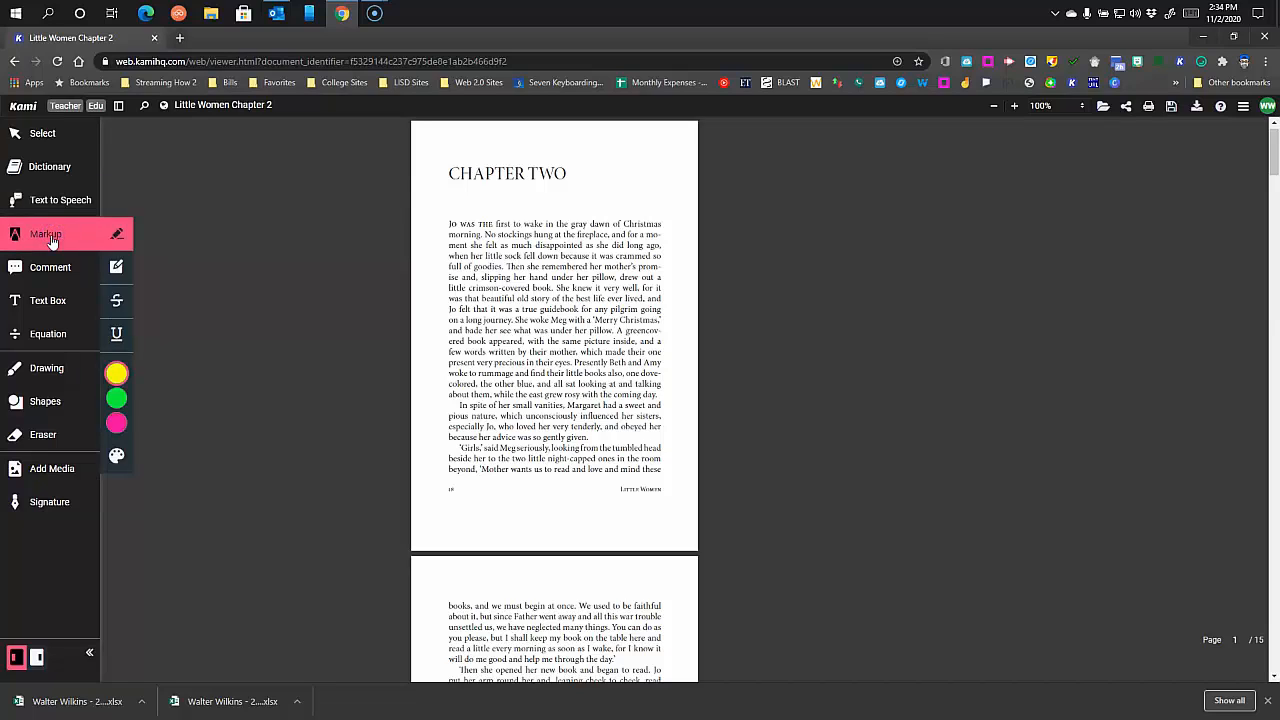
mouse_move(143, 375)
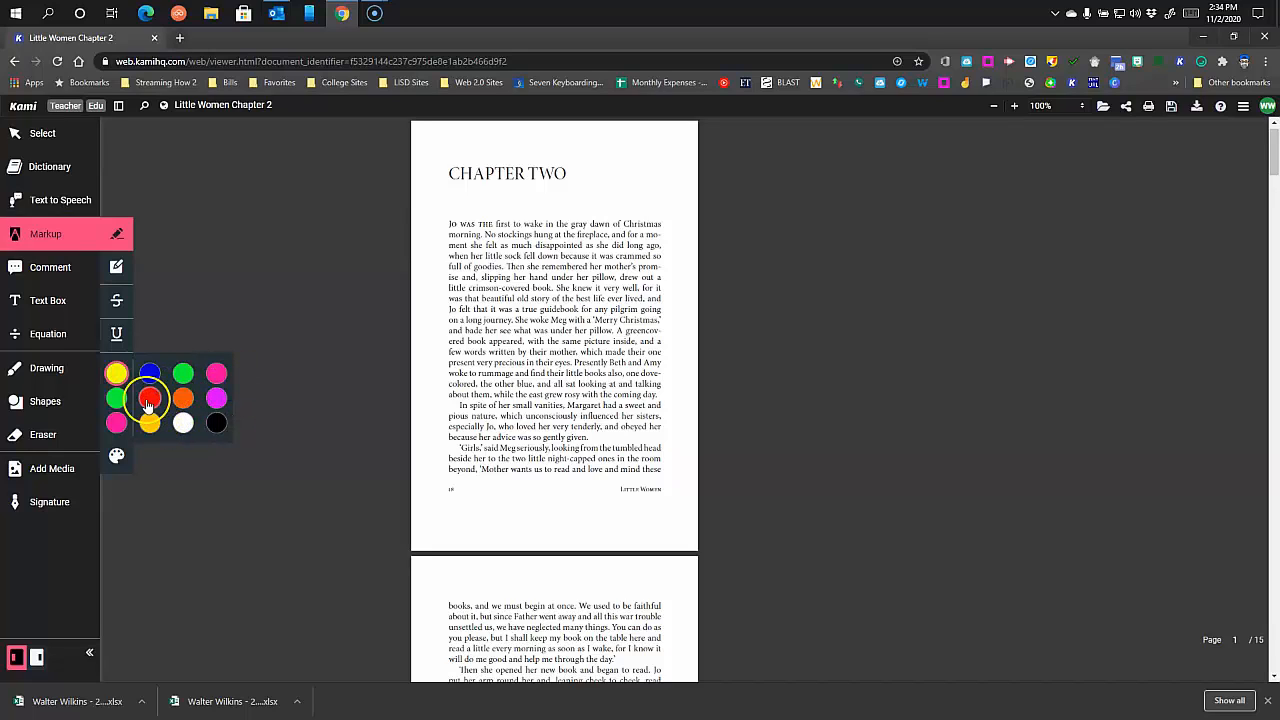
left_click(117, 400)
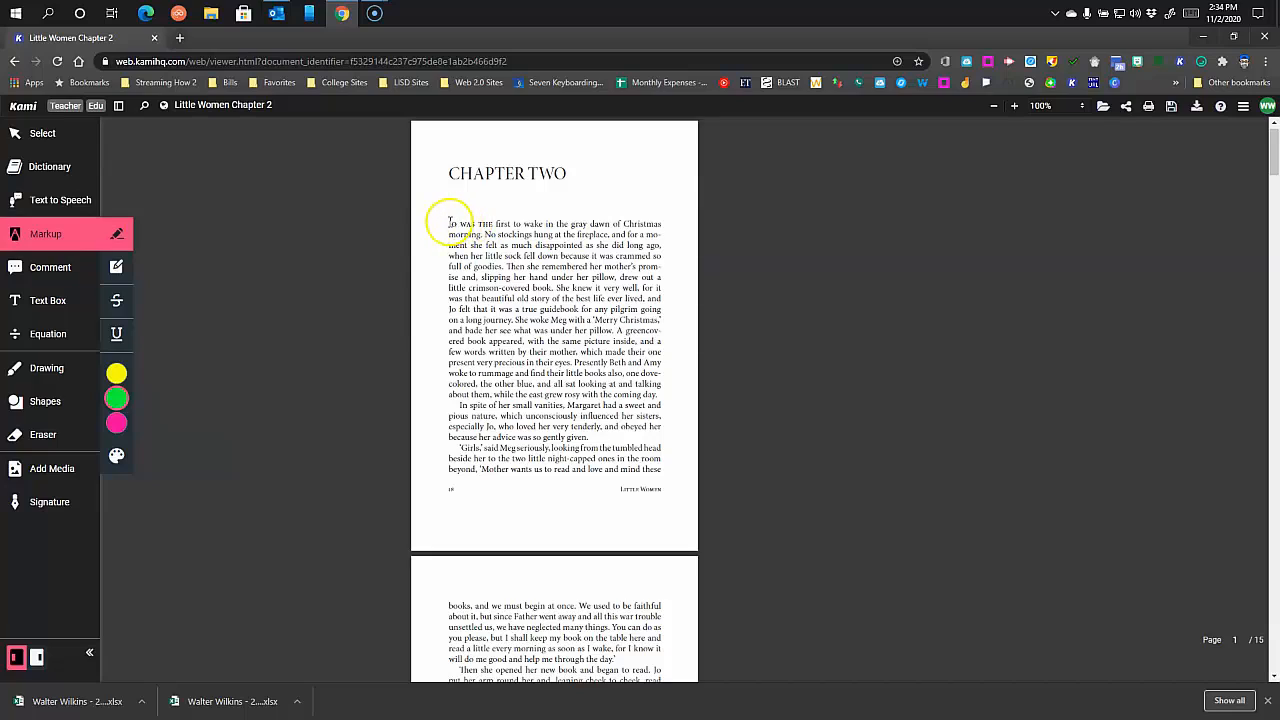
left_click_drag(449, 222, 461, 223)
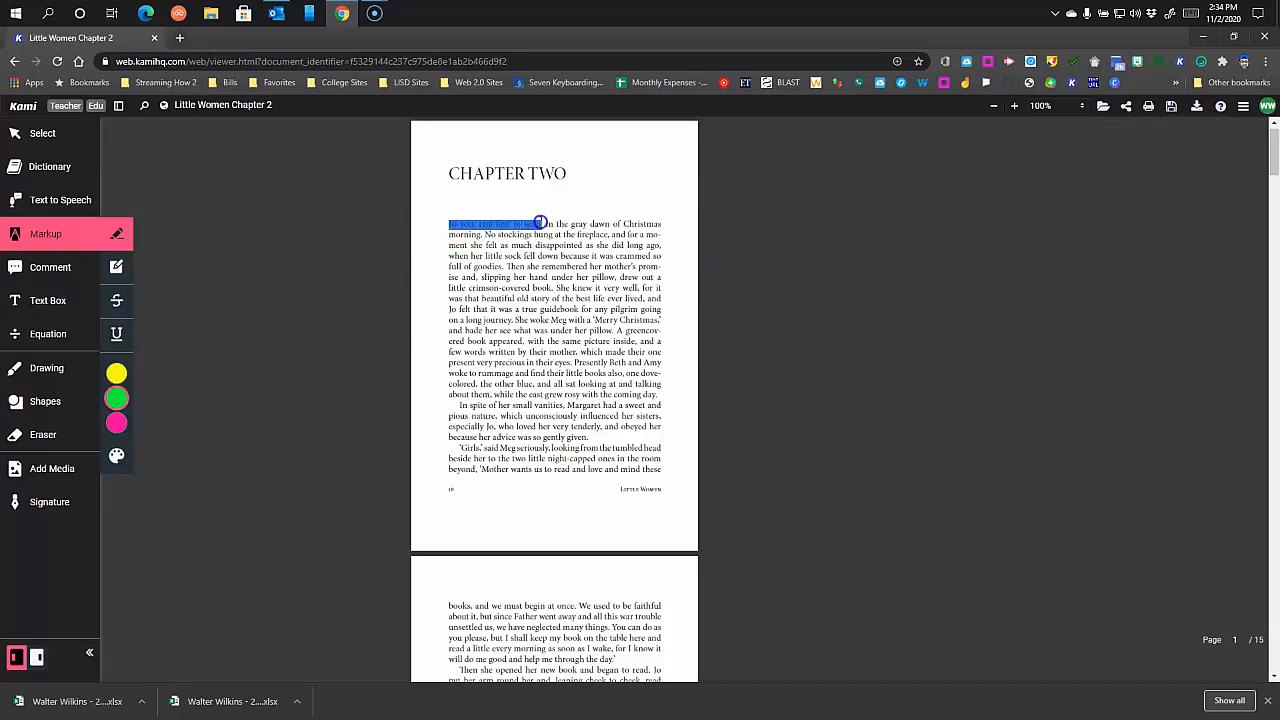
left_click_drag(540, 222, 543, 220)
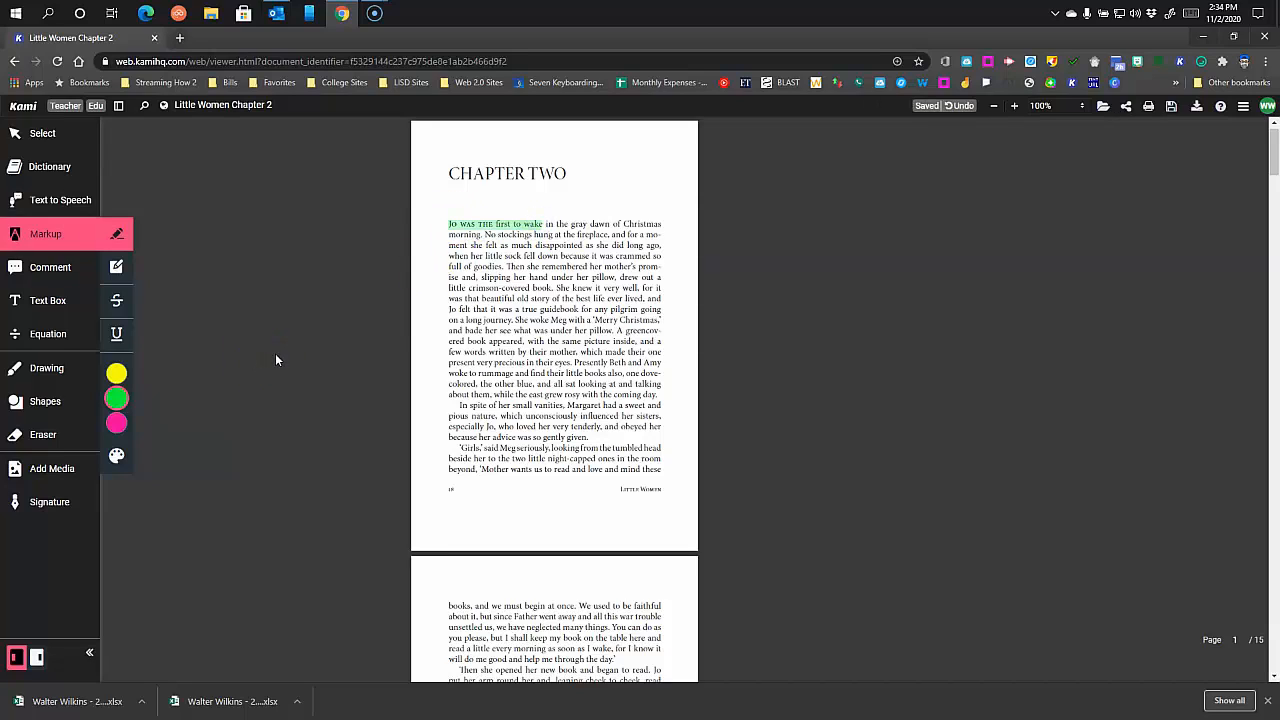
- Box-highlight the second paragraph, starting "In spite of her small vanities", in magenta
mouse_move(121, 418)
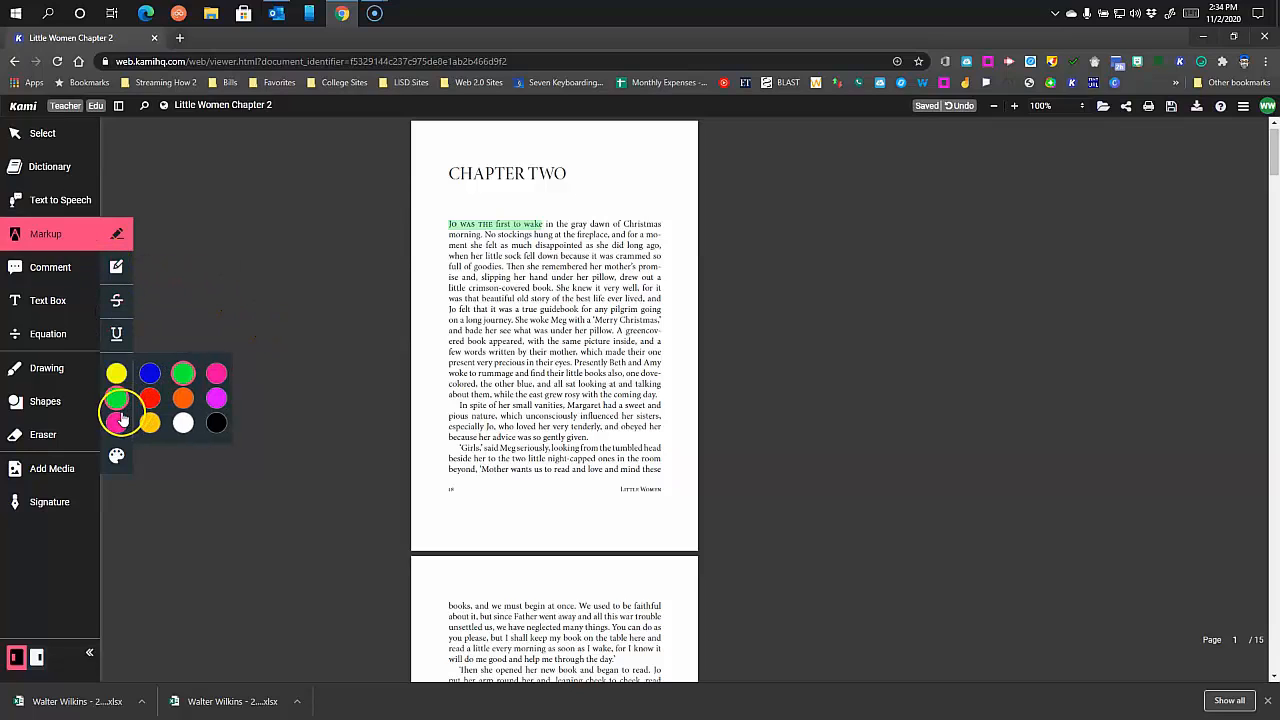
left_click(218, 399)
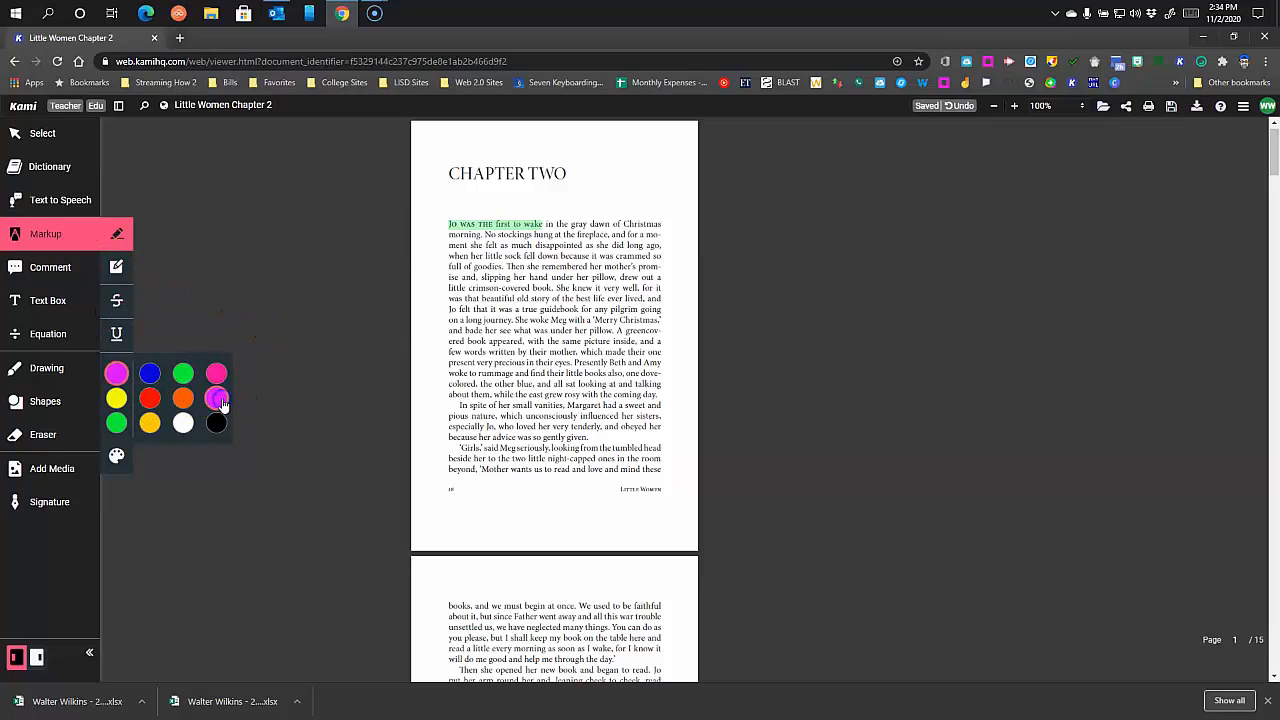
left_click(116, 267)
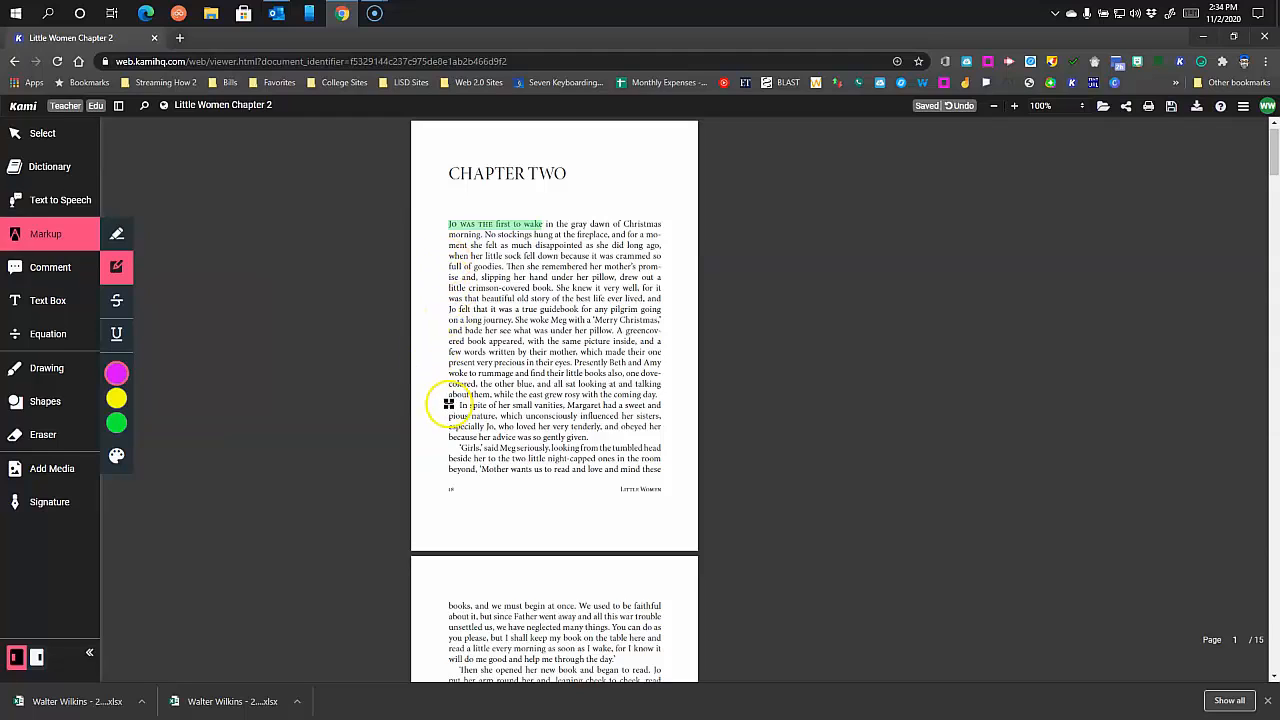
left_click_drag(448, 400, 665, 445)
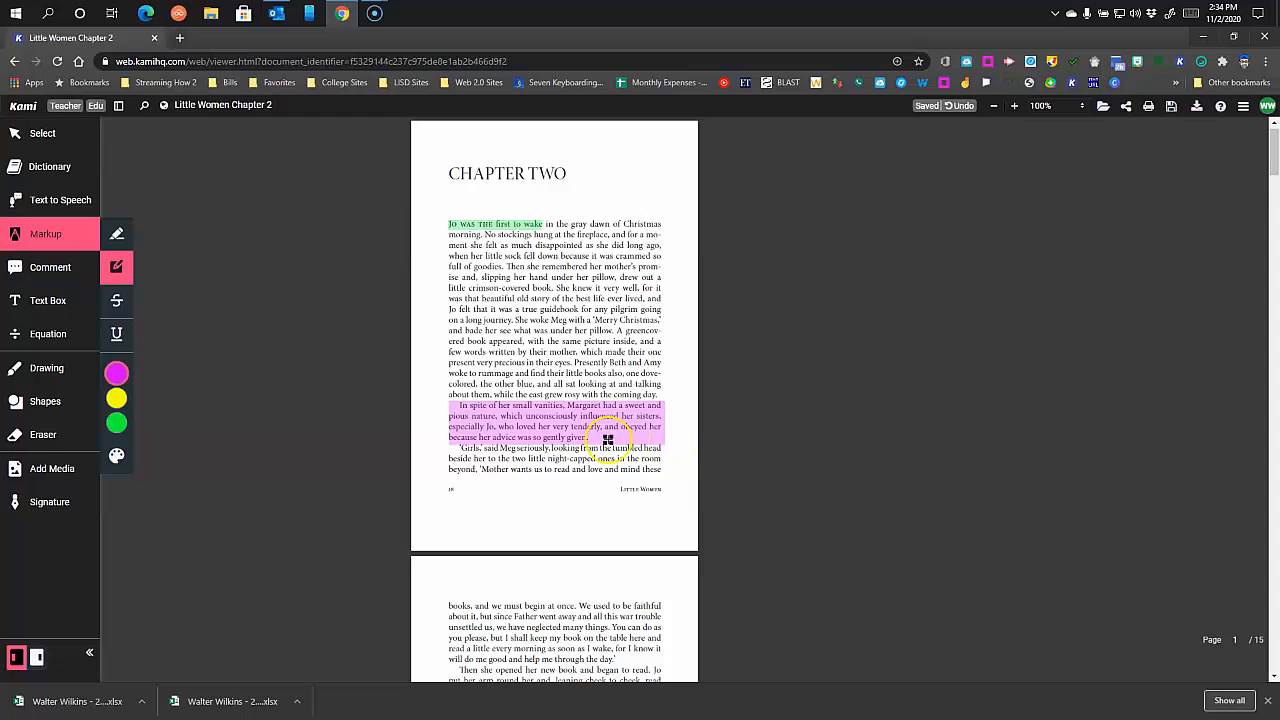
- Strike through "beautiful old story" in the first paragraph in yellow, and set the strikethrough colour to red
left_click(116, 302)
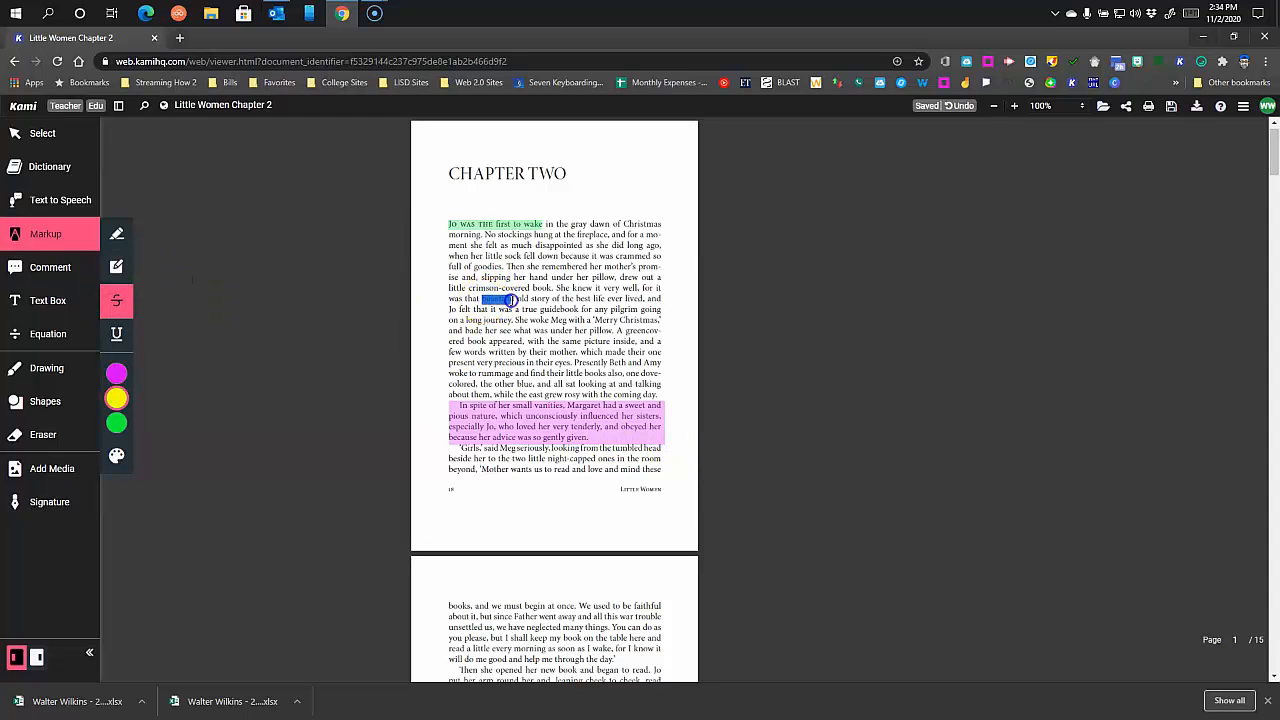
left_click_drag(549, 298, 549, 298)
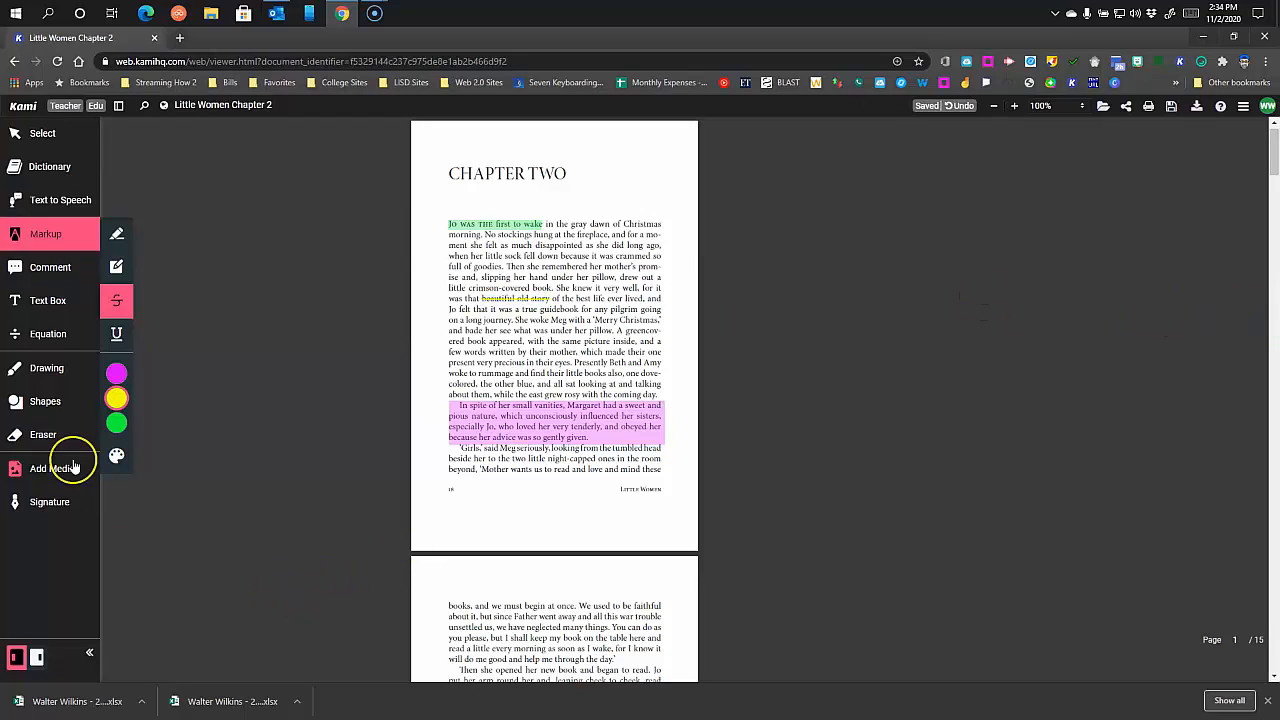
mouse_move(112, 390)
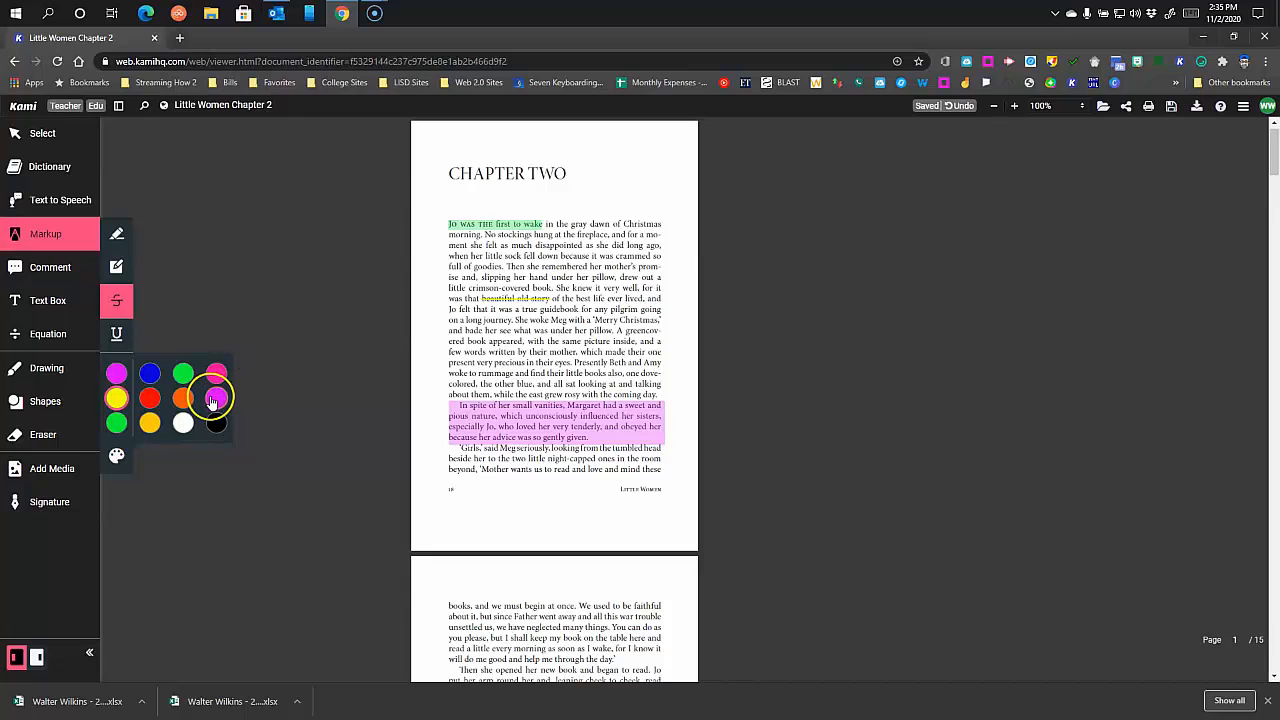
left_click(153, 405)
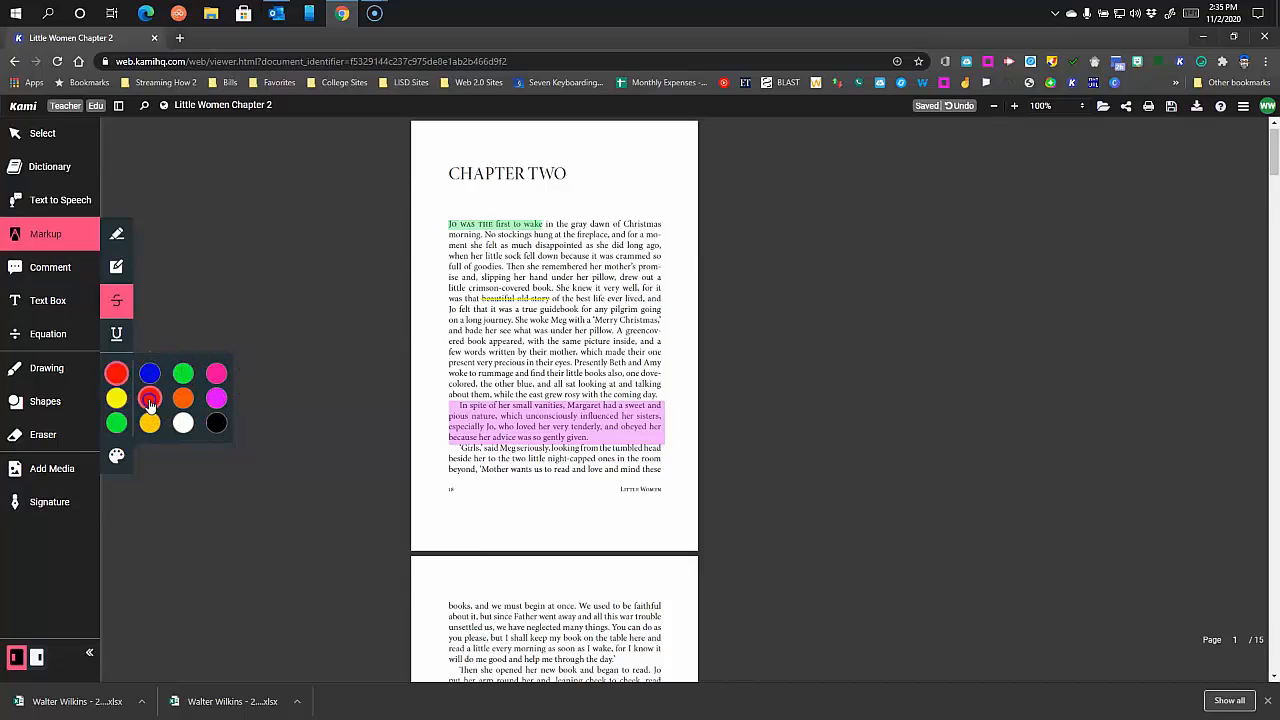
- Underline "on a long journey. She woke Meg with a 'Merry Christmas,'" in yellow, and review and save the markup colour palette
left_click(117, 336)
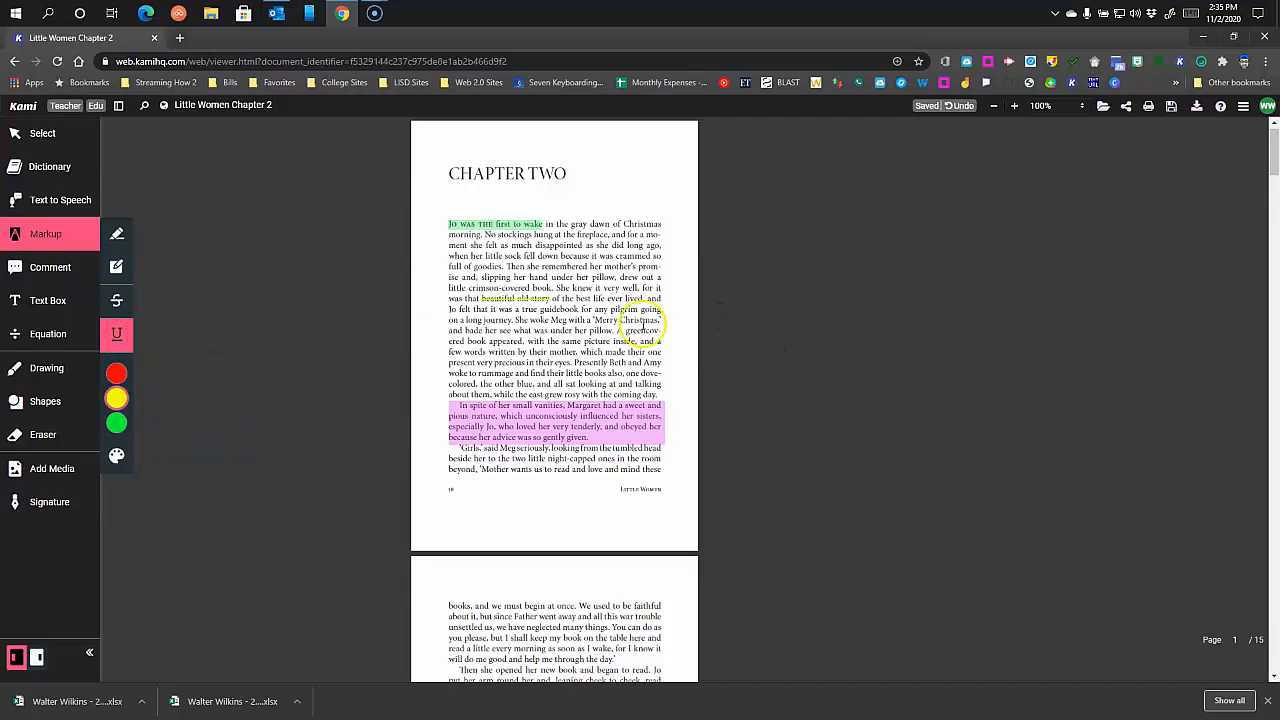
left_click_drag(448, 320, 571, 320)
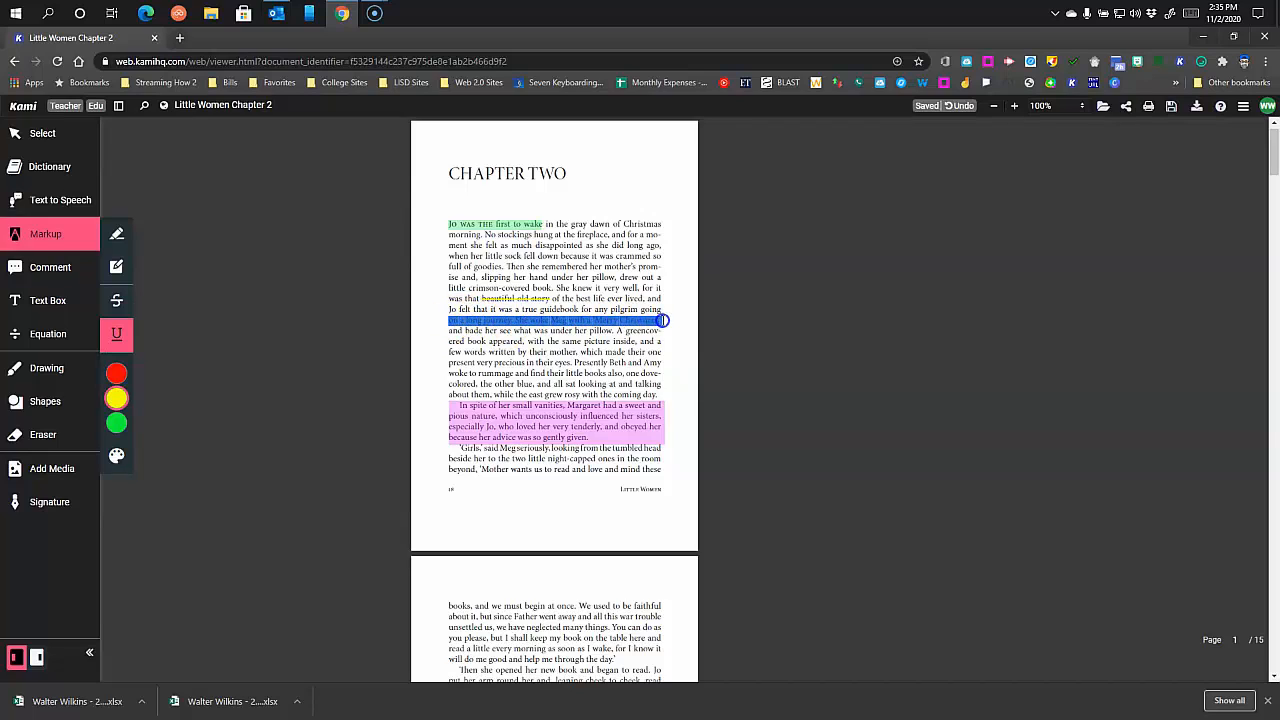
left_click_drag(663, 320, 663, 320)
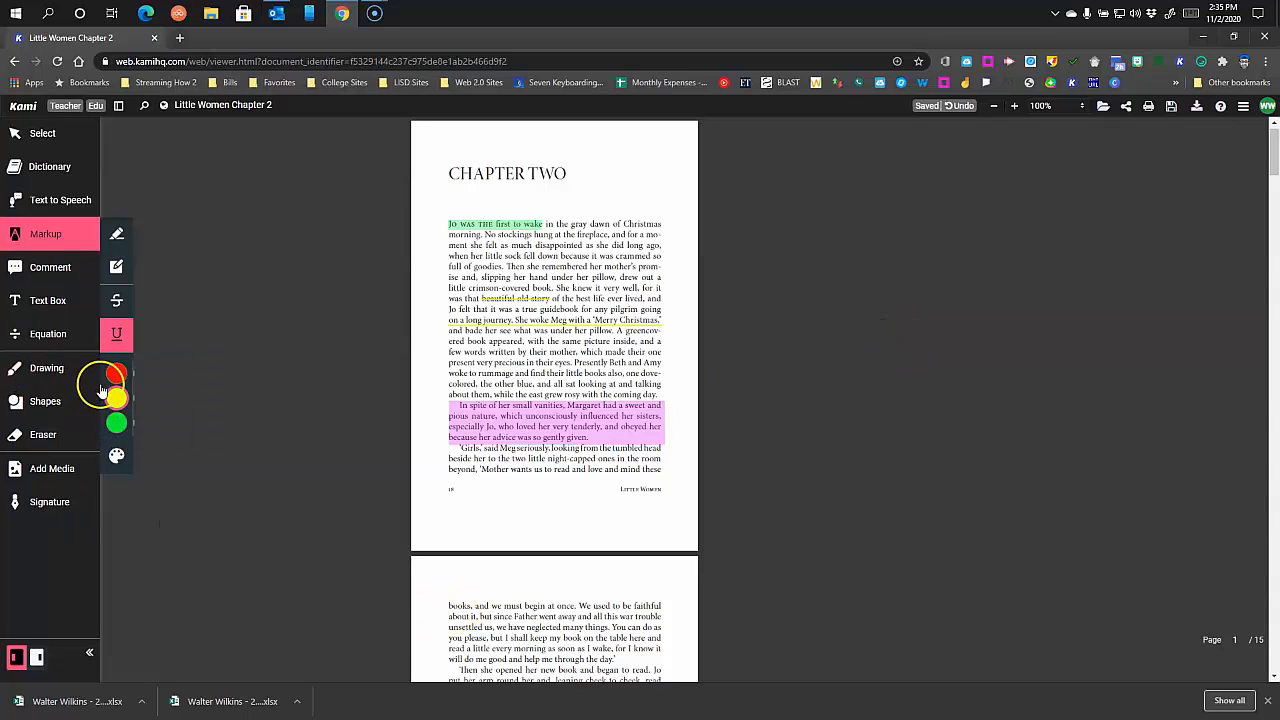
left_click(117, 456)
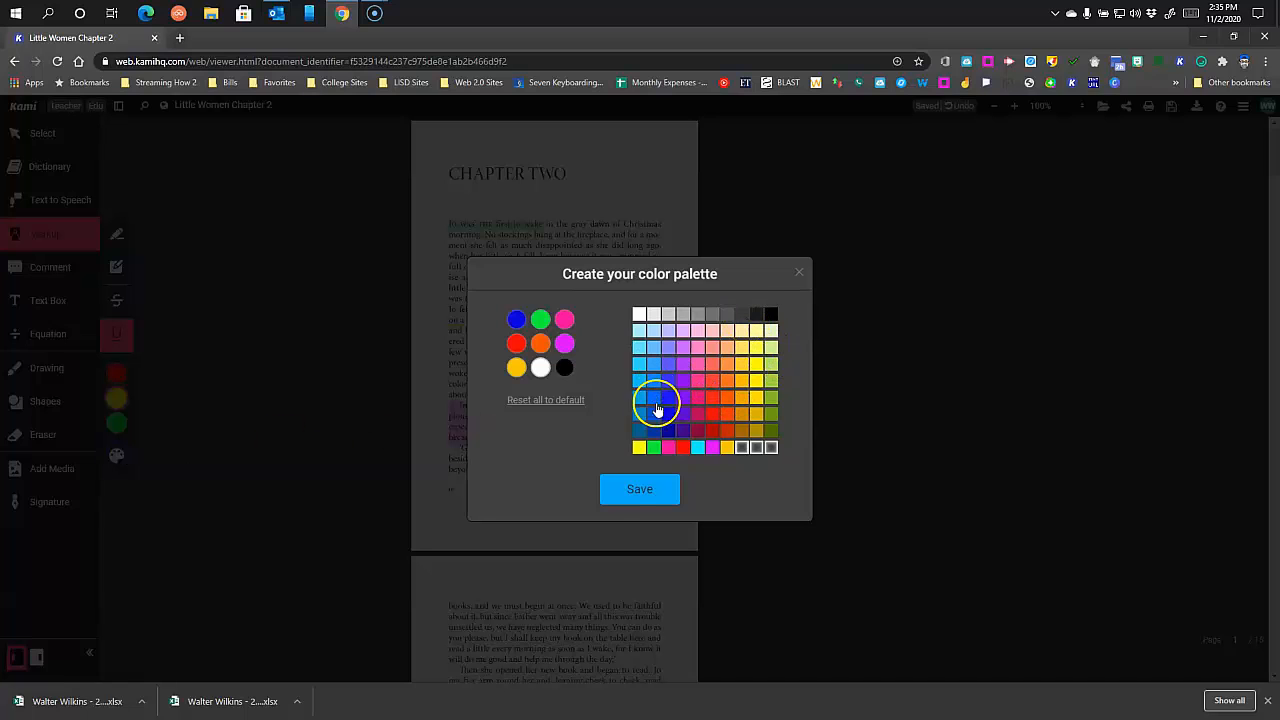
left_click(625, 493)
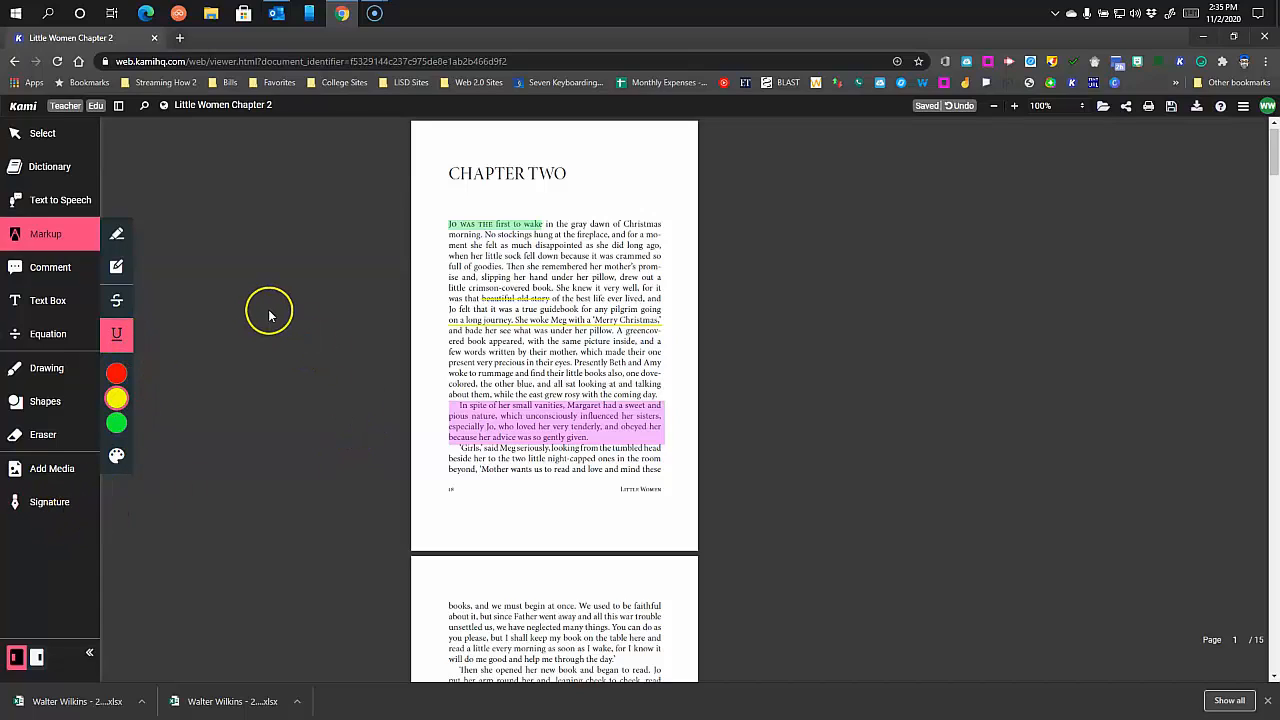
- Add a text box below the CHAPTER TWO heading and dictate a sentence starting "and it will type everything that you say" into it
left_click(40, 308)
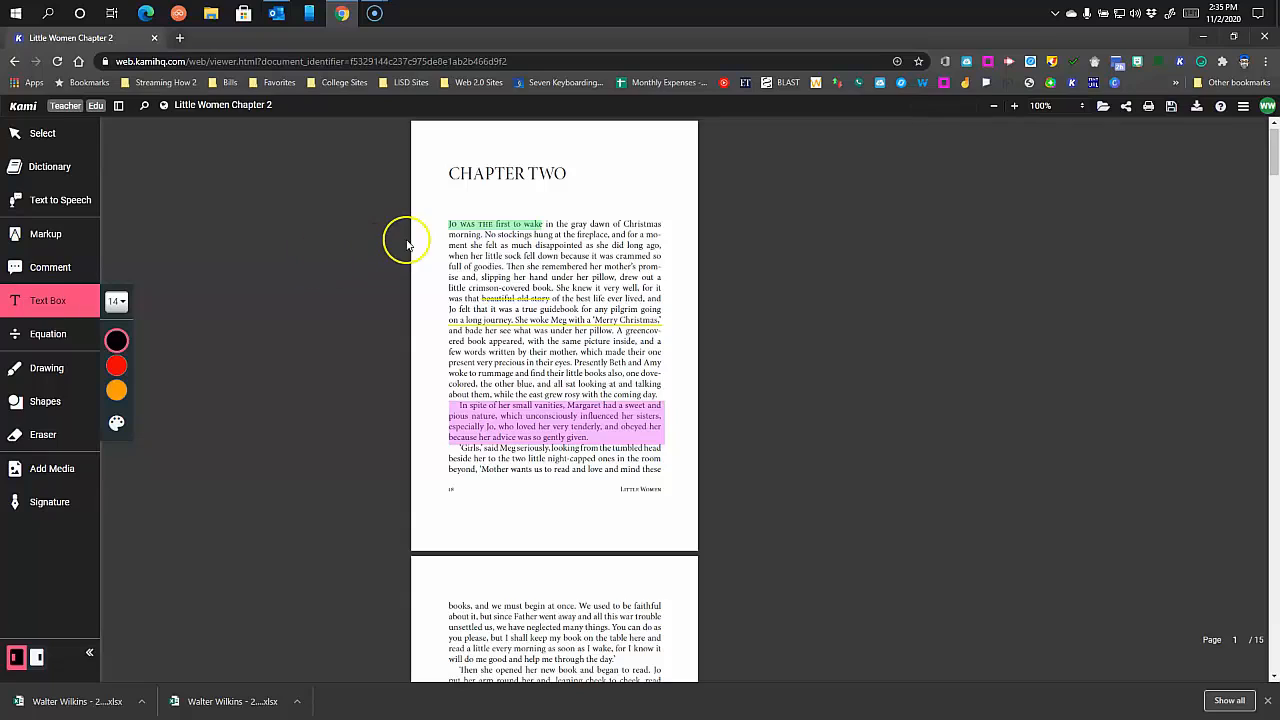
left_click(448, 190)
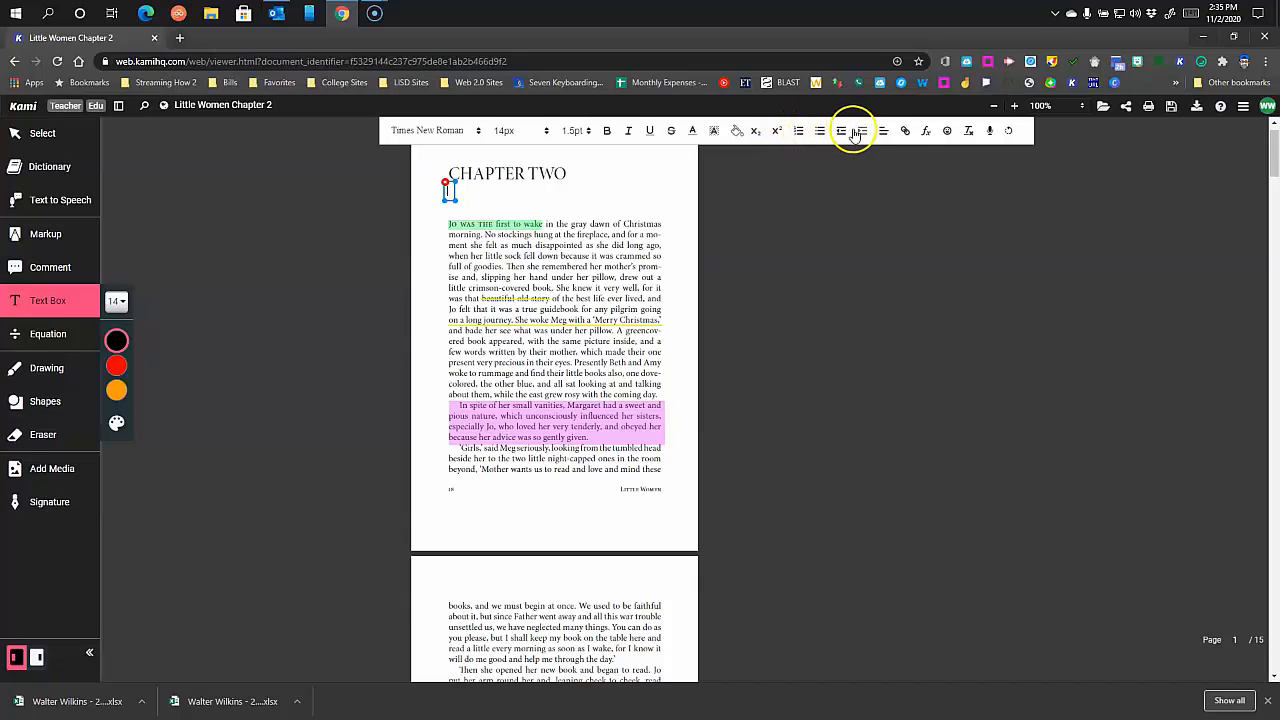
left_click(991, 131)
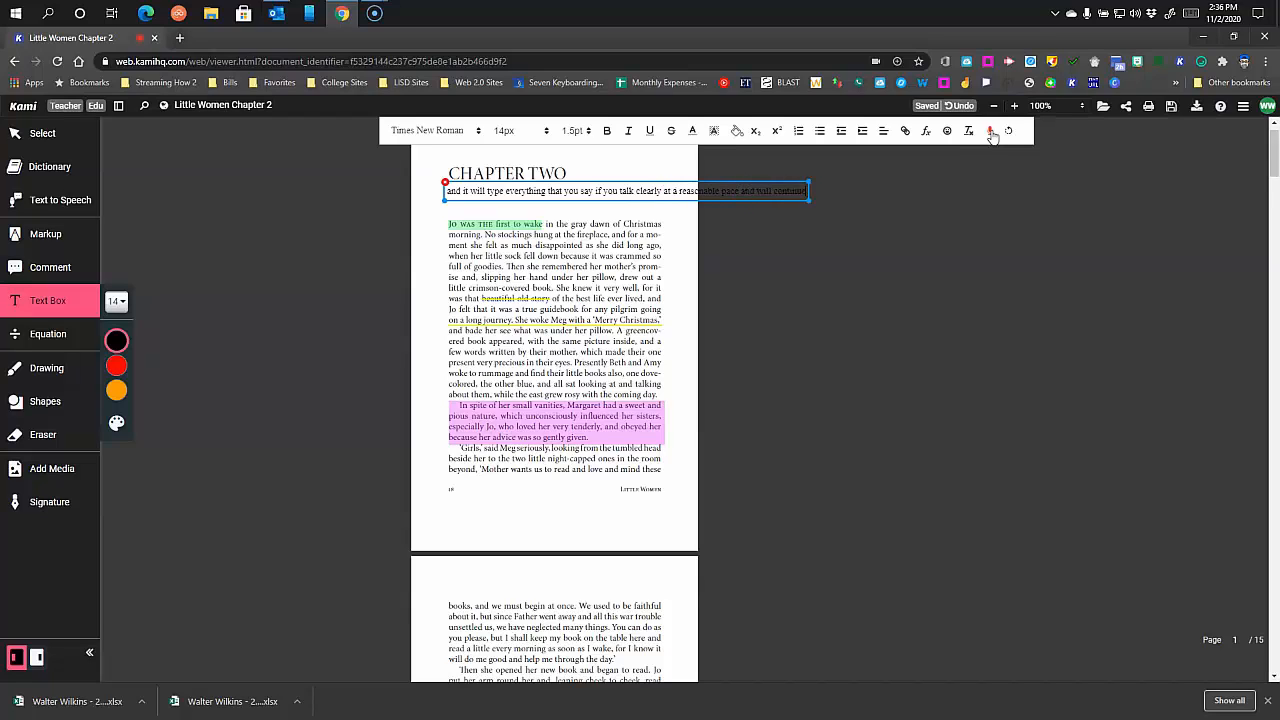
left_click(992, 133)
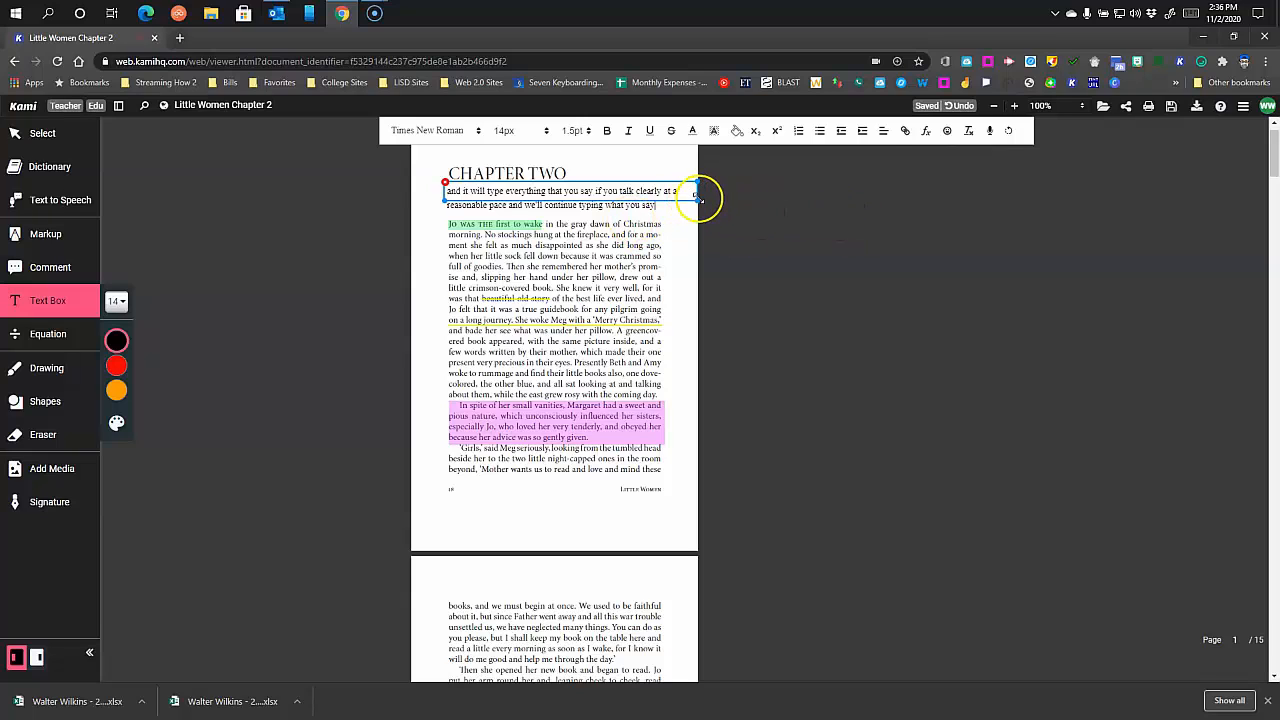
- Resize the dictated text box to fit its two lines and move it to the empty margin at the foot of the first page
left_click_drag(697, 200, 698, 210)
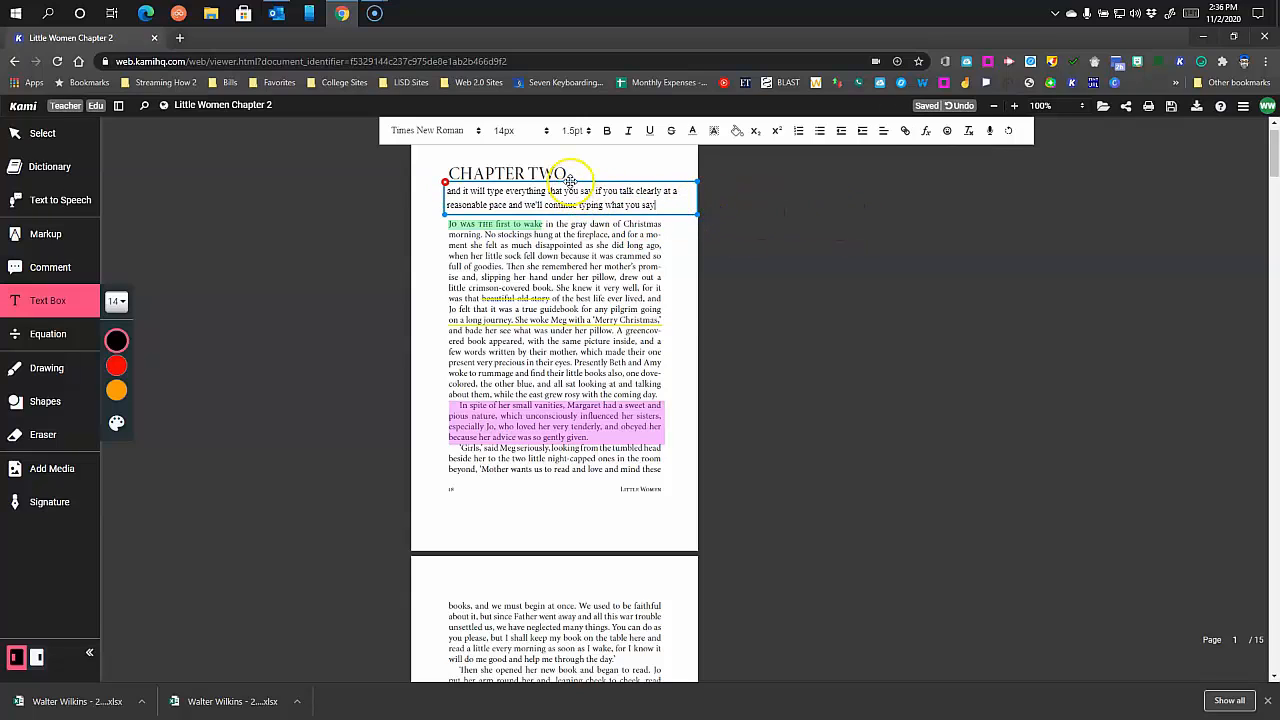
left_click_drag(572, 176, 552, 494)
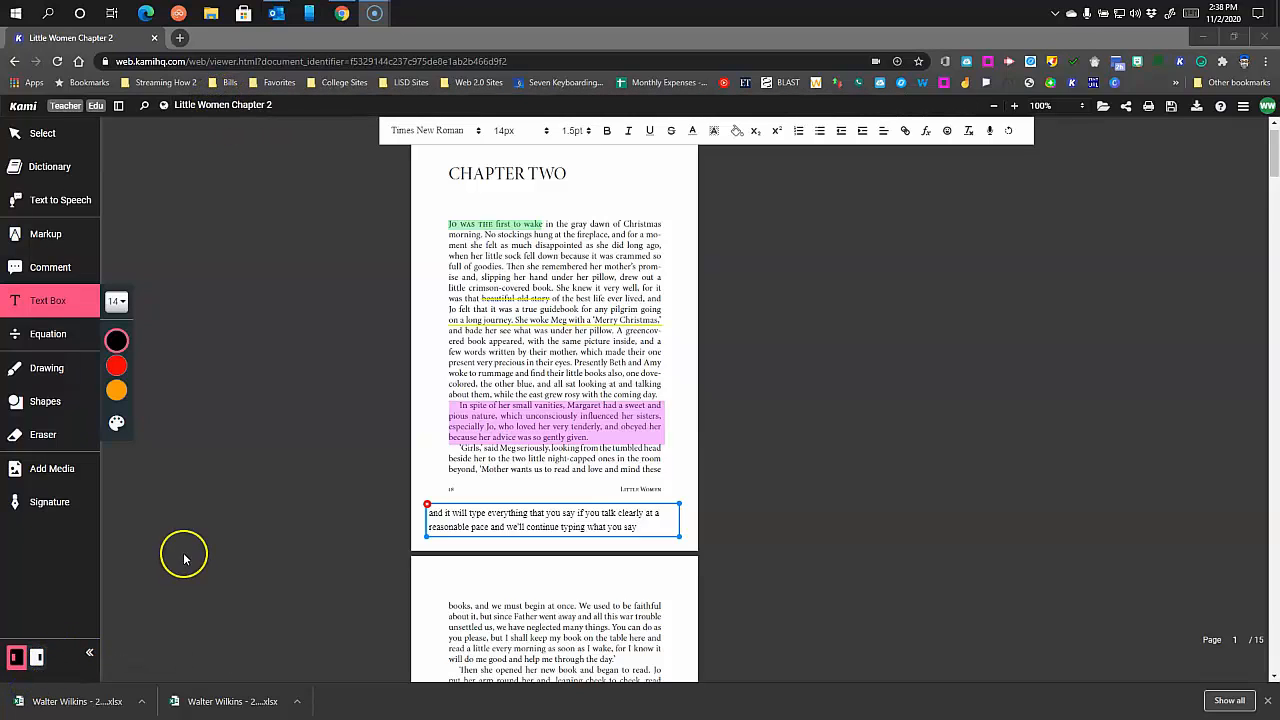
- Insert the equation X = π × ΔT between the CHAPTER TWO heading and the first paragraph, using the equation symbols
left_click(22, 332)
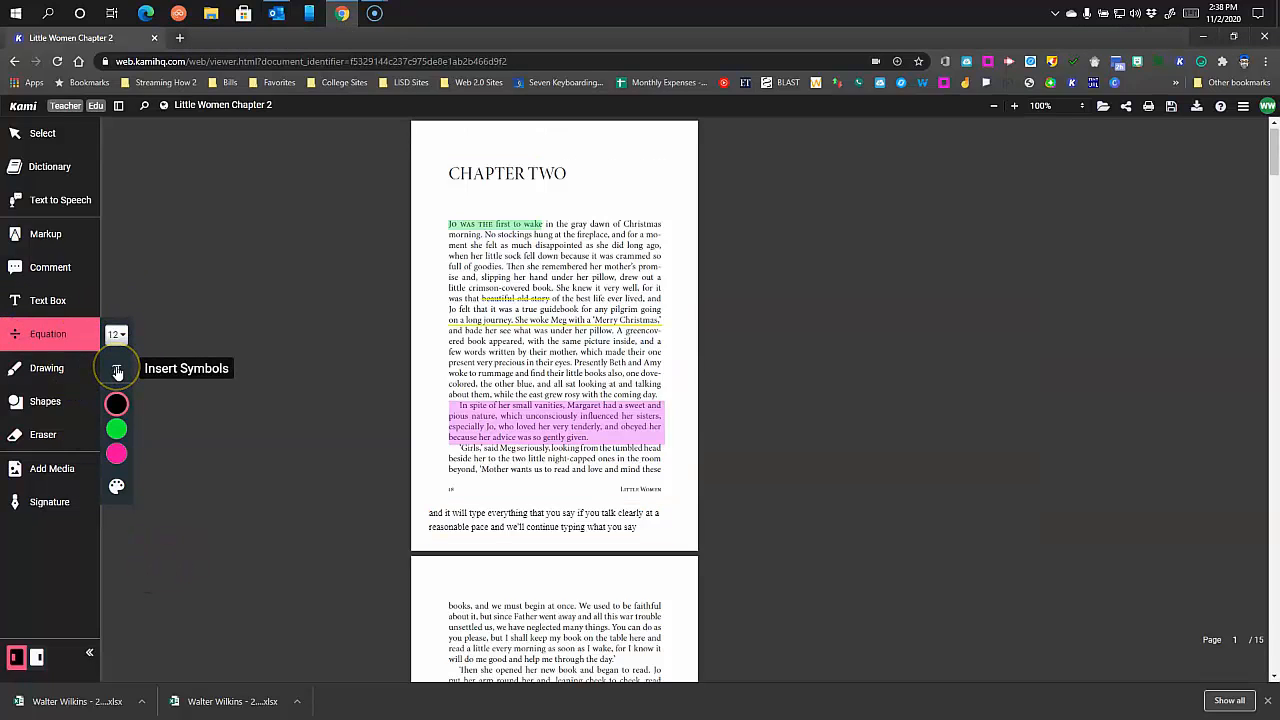
left_click(117, 371)
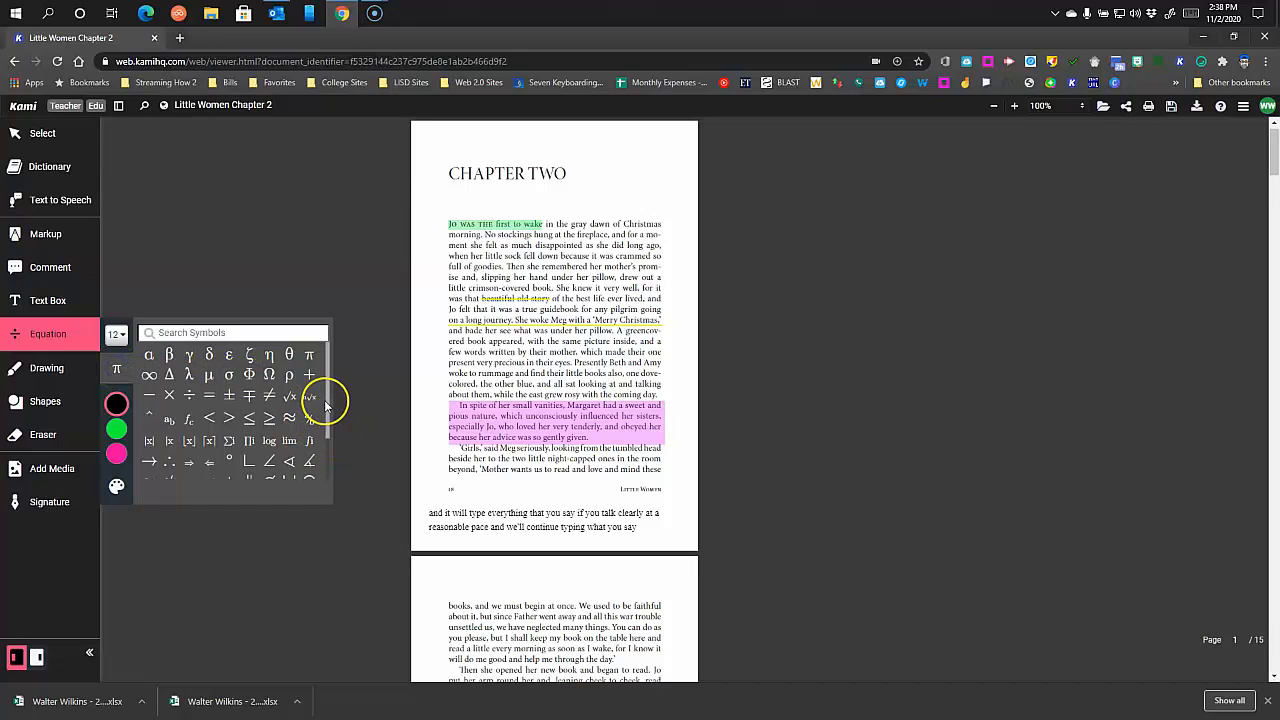
left_click_drag(325, 400, 327, 445)
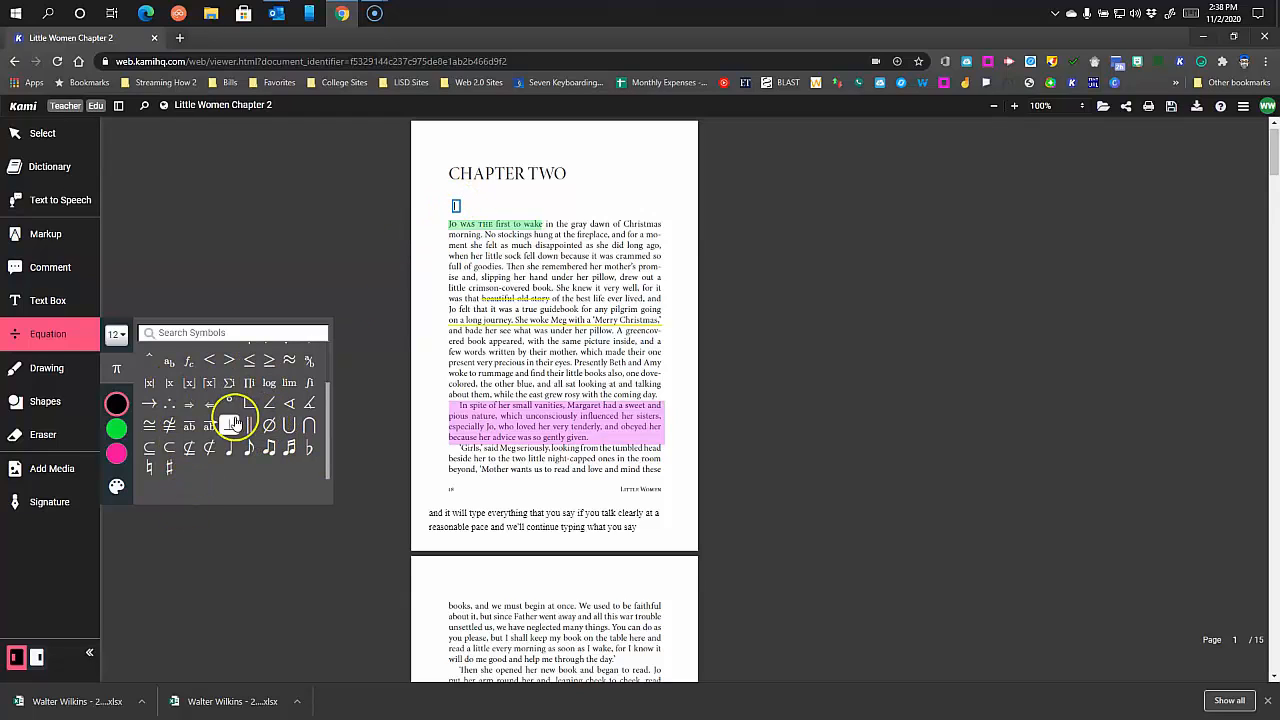
left_click(188, 447)
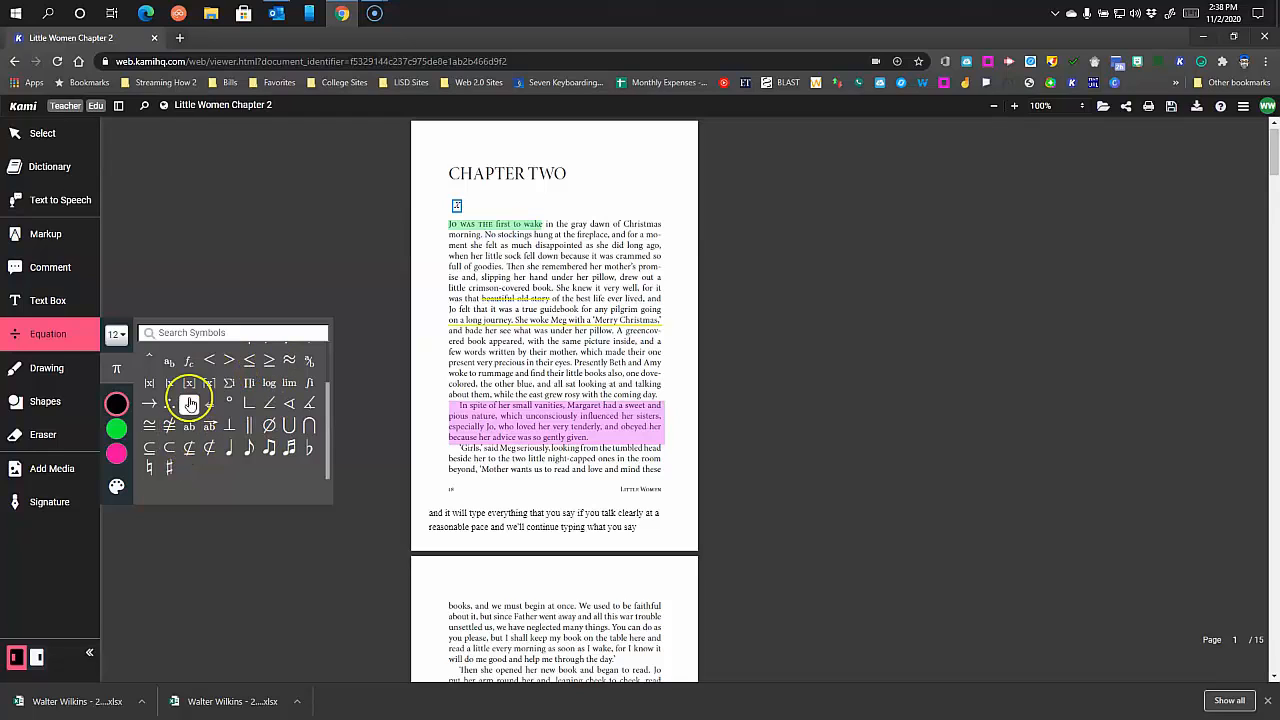
scroll(253, 425, "up", 3)
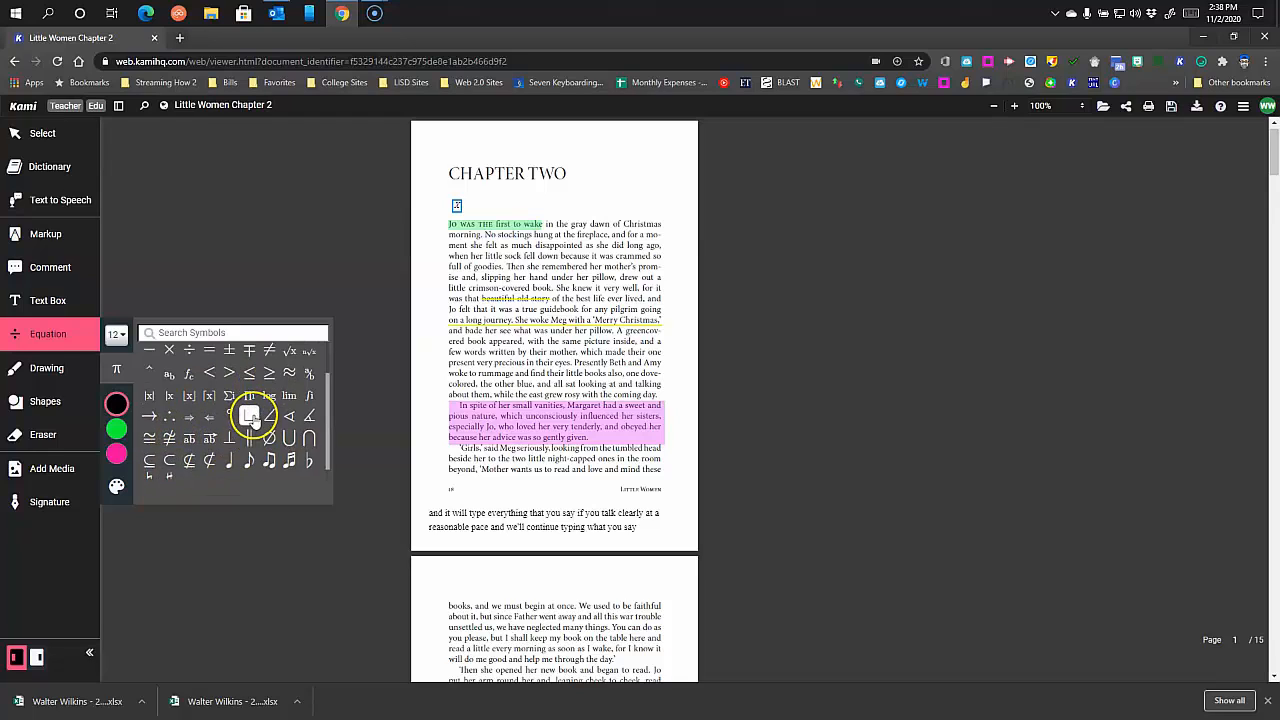
left_click(205, 394)
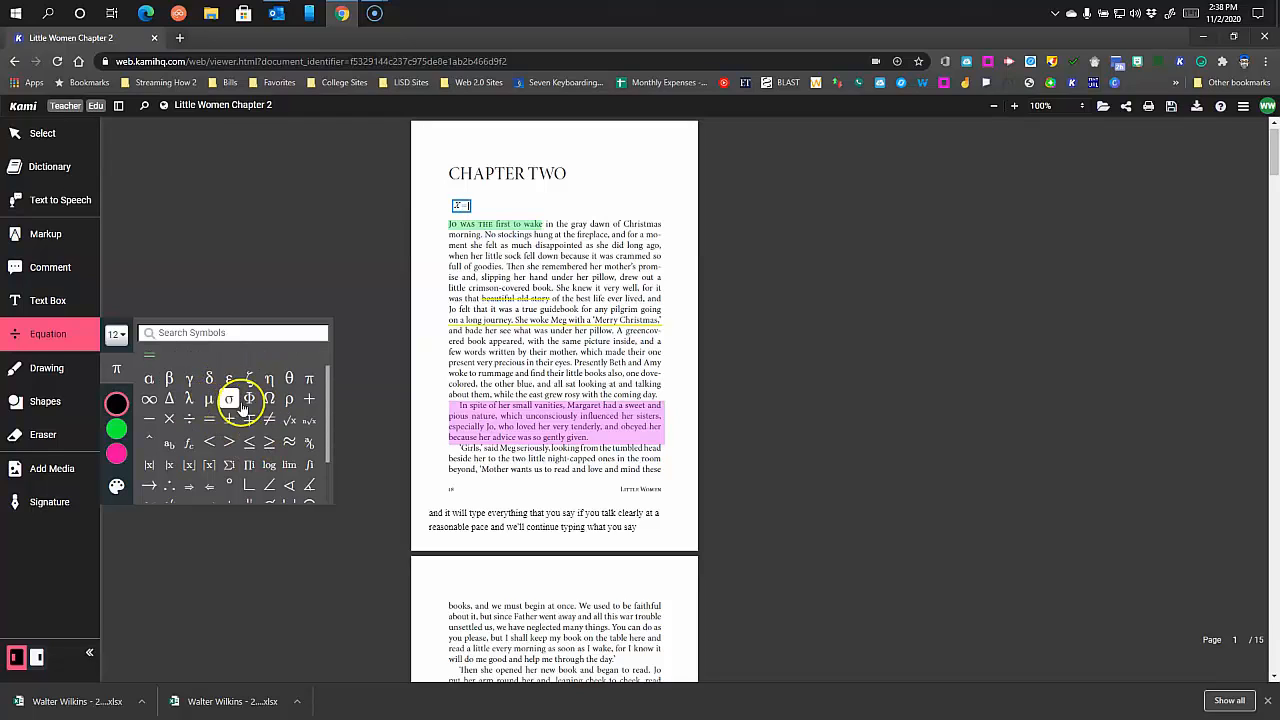
left_click(309, 381)
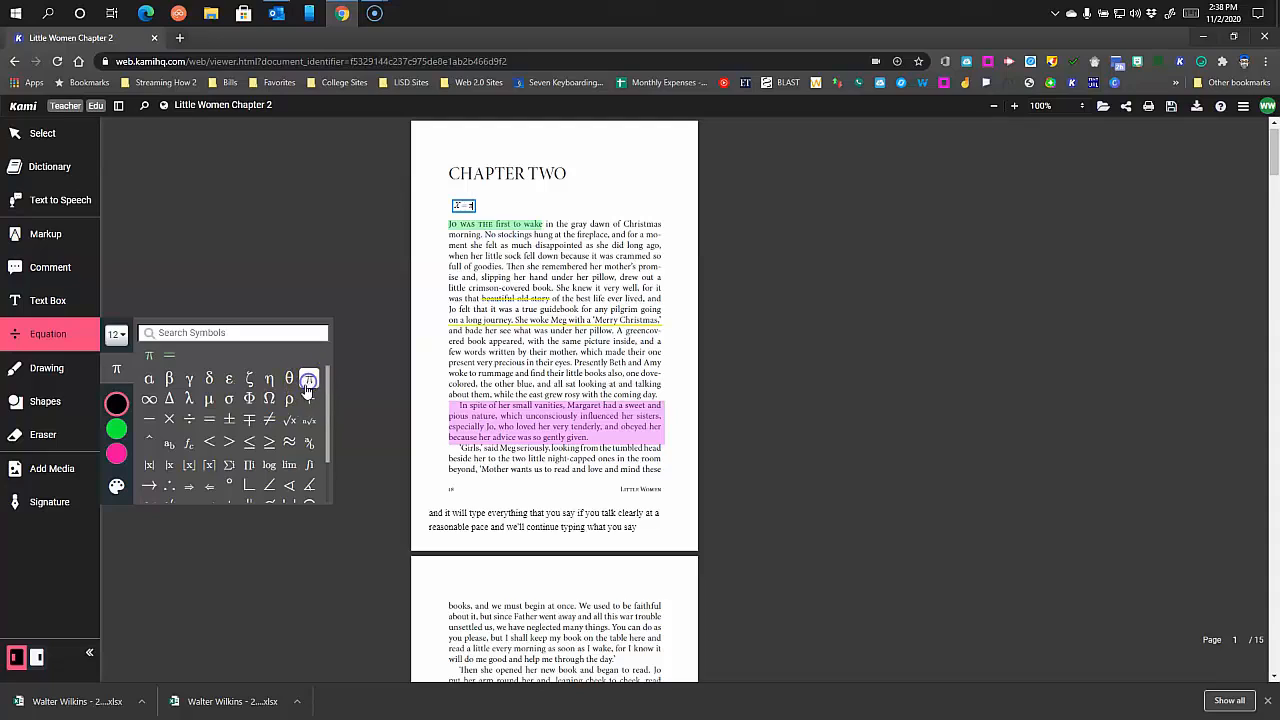
left_click(169, 419)
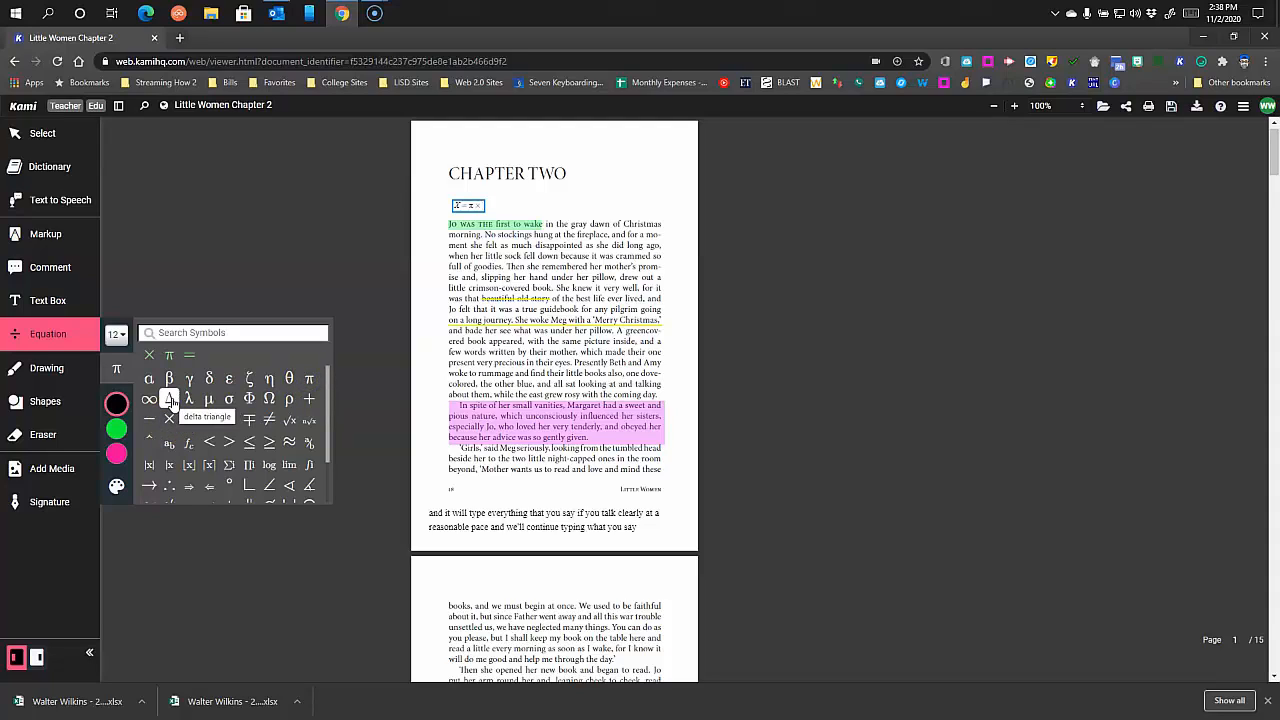
left_click(170, 399)
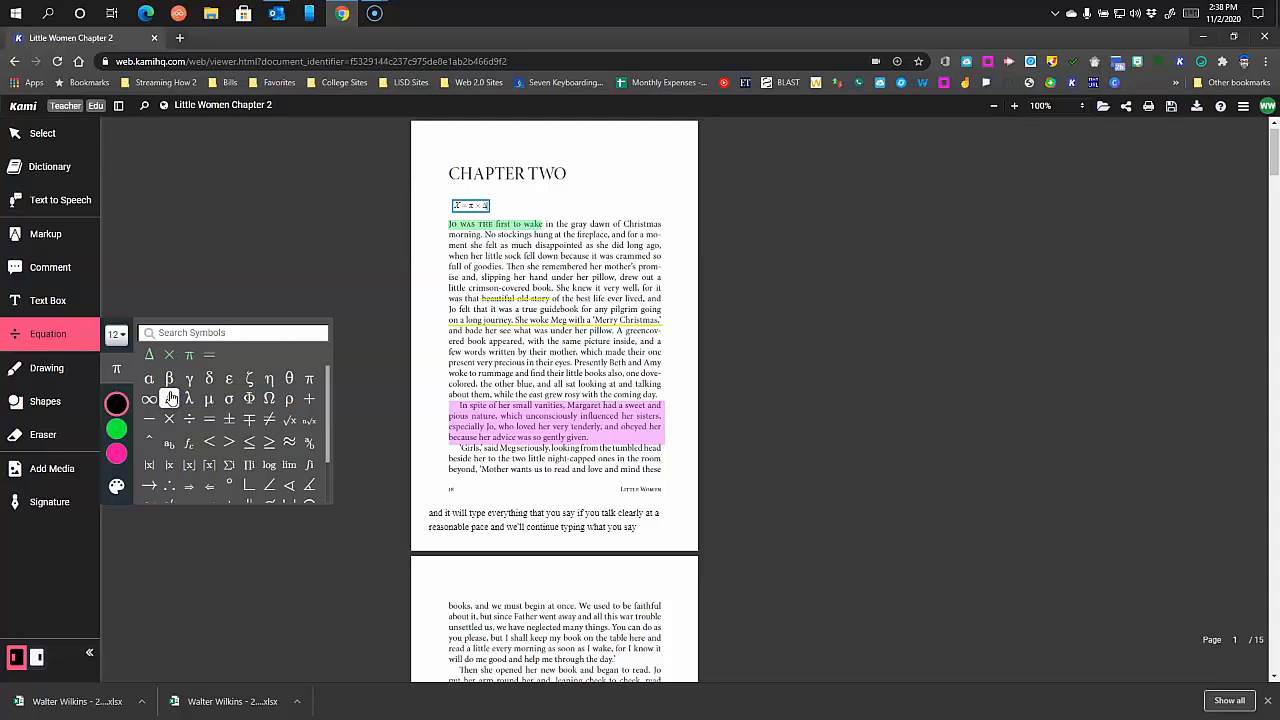
left_click(605, 197)
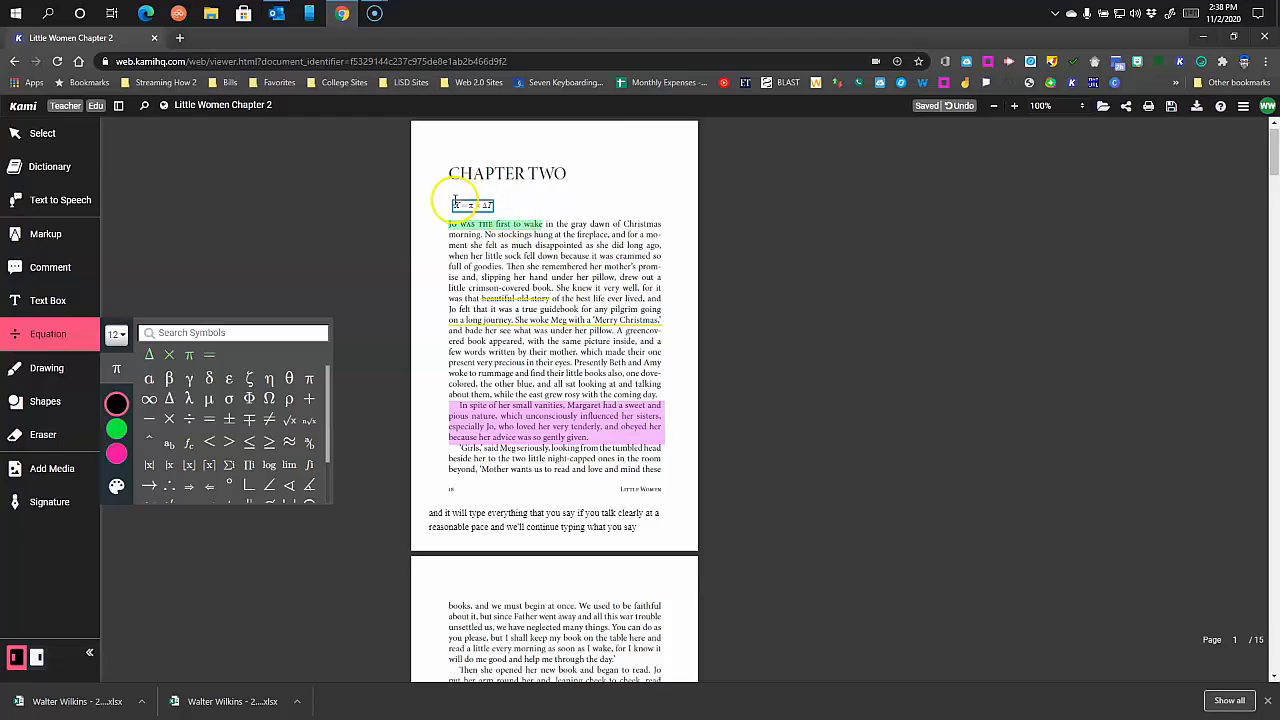
- Select the whole equation below the heading and set its font size to 16px
left_click(452, 201)
left_click_drag(452, 201, 481, 204)
left_click(488, 203)
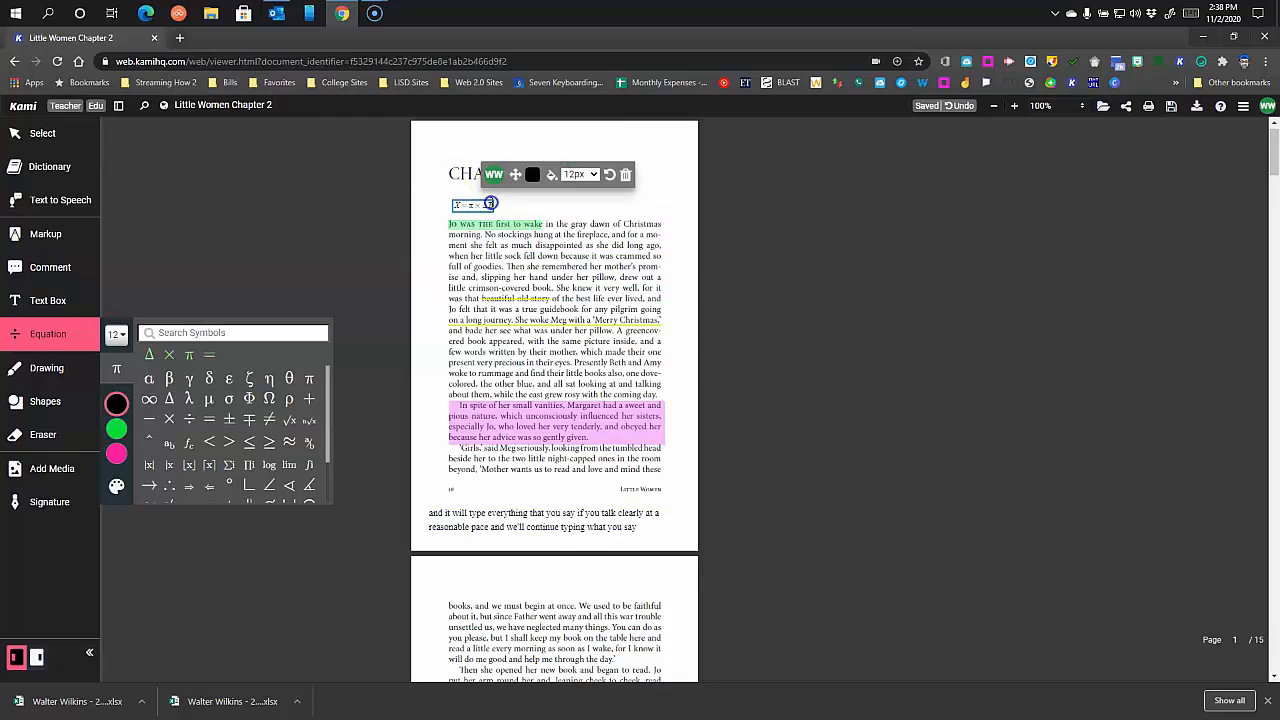
left_click(456, 206)
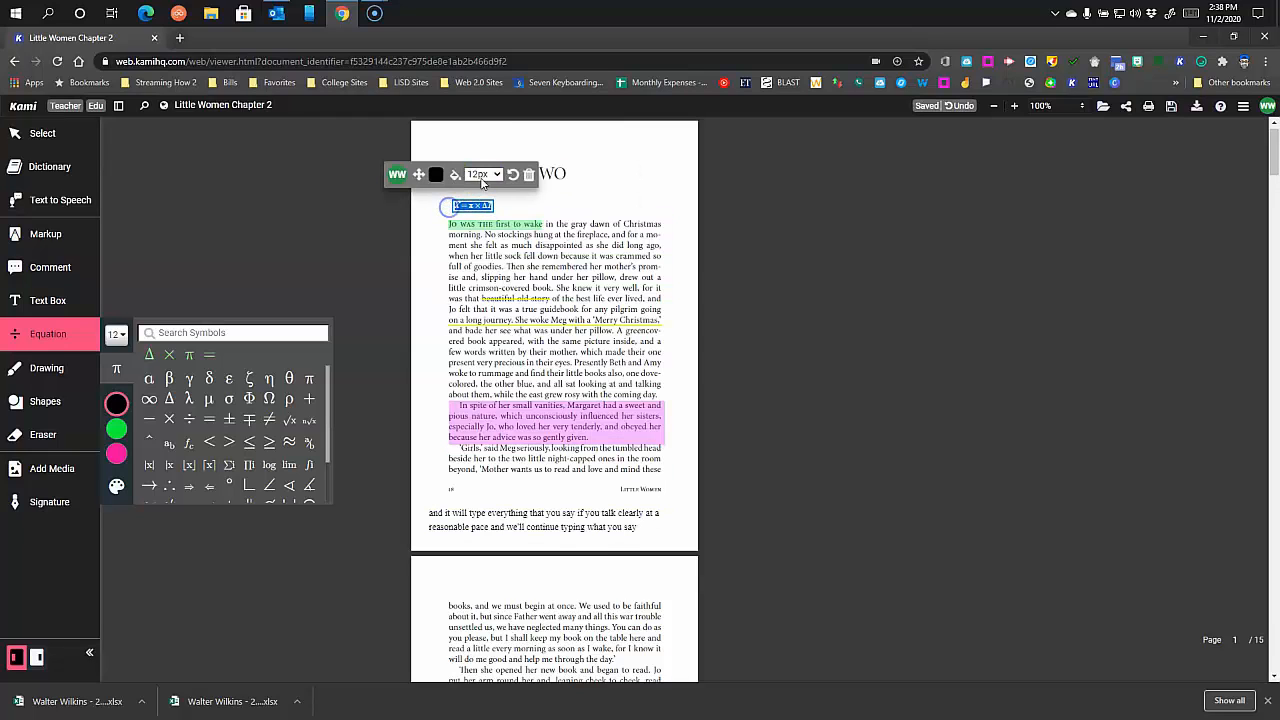
left_click(483, 174)
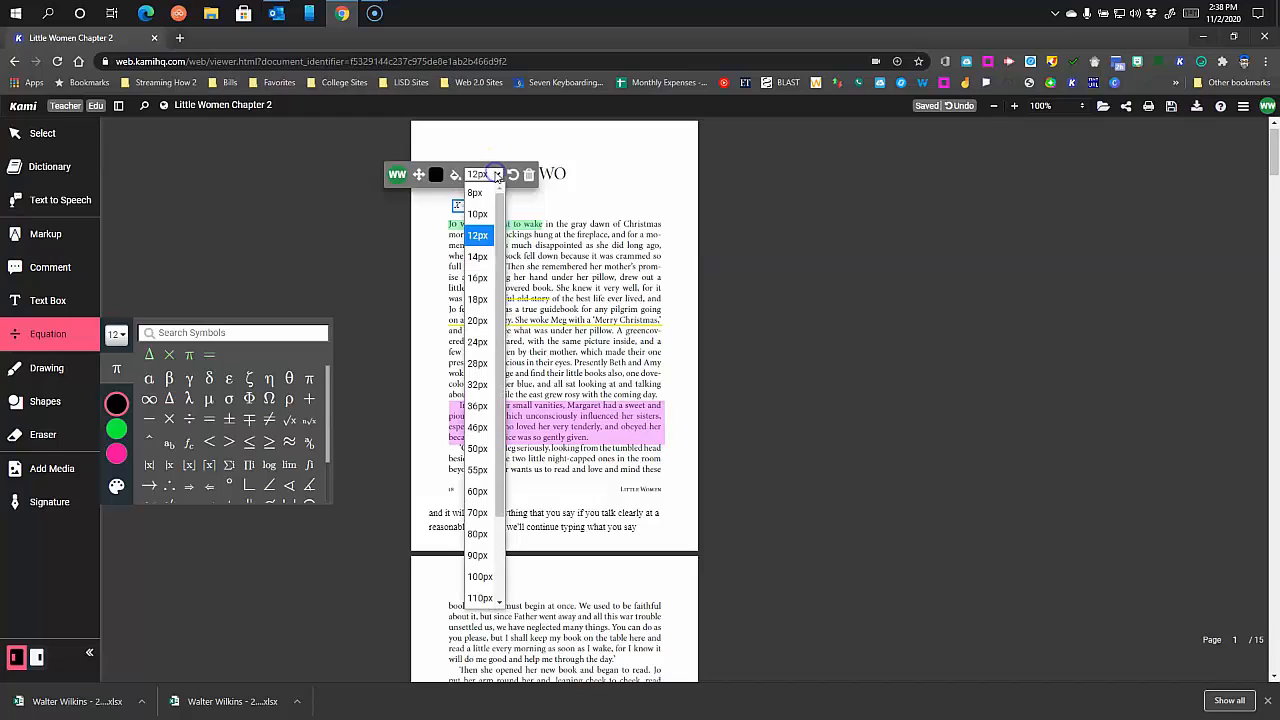
left_click(480, 278)
left_click(530, 199)
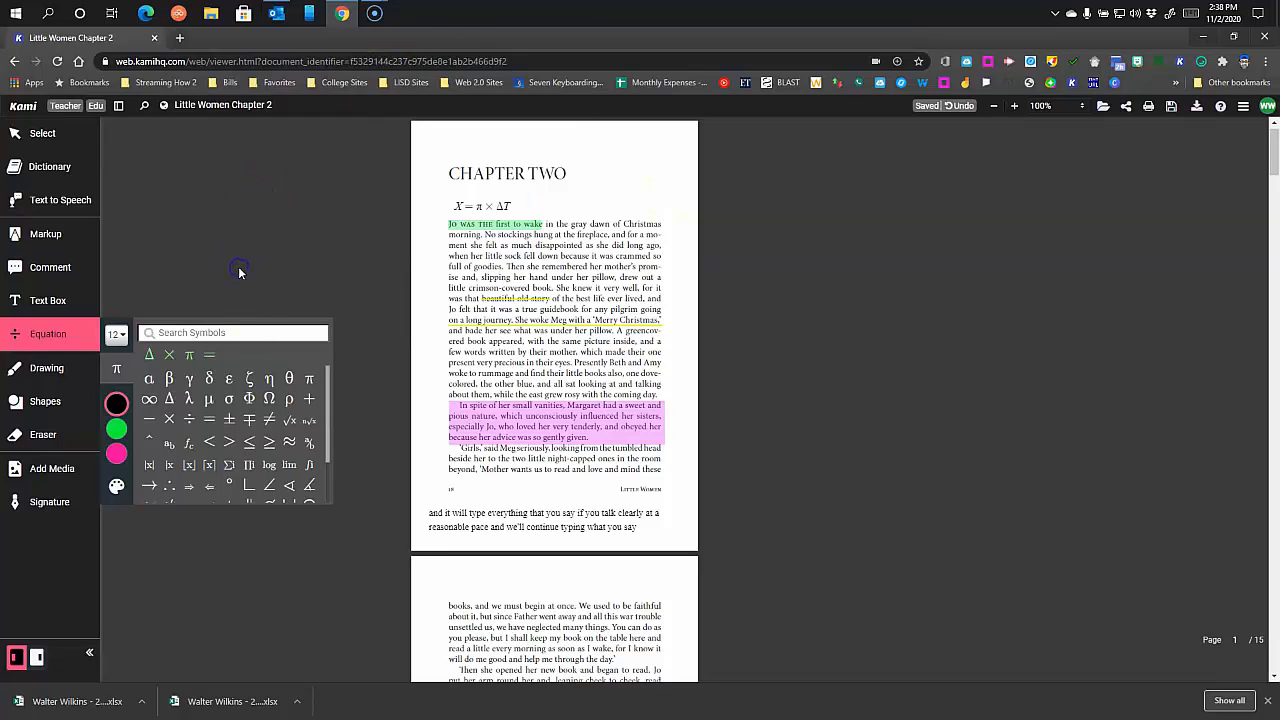
- Choose the freehand Drawing tool and set its line thickness to 4
left_click(37, 372)
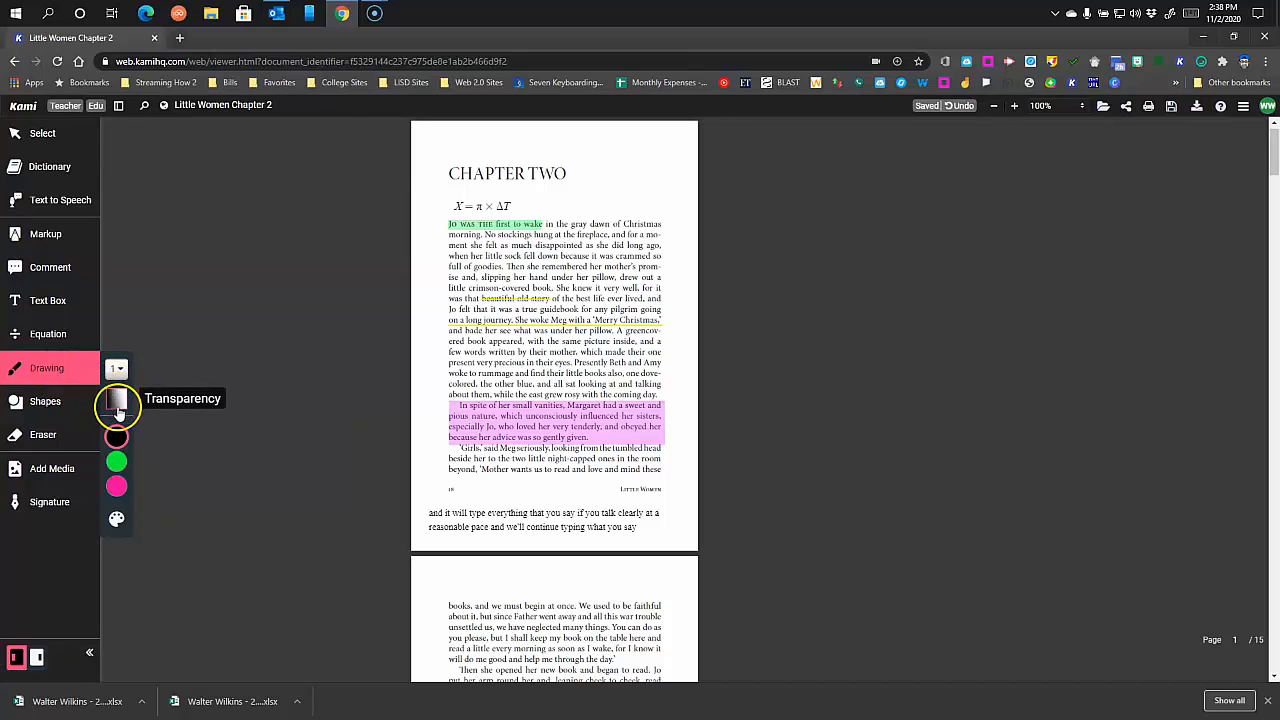
left_click(117, 368)
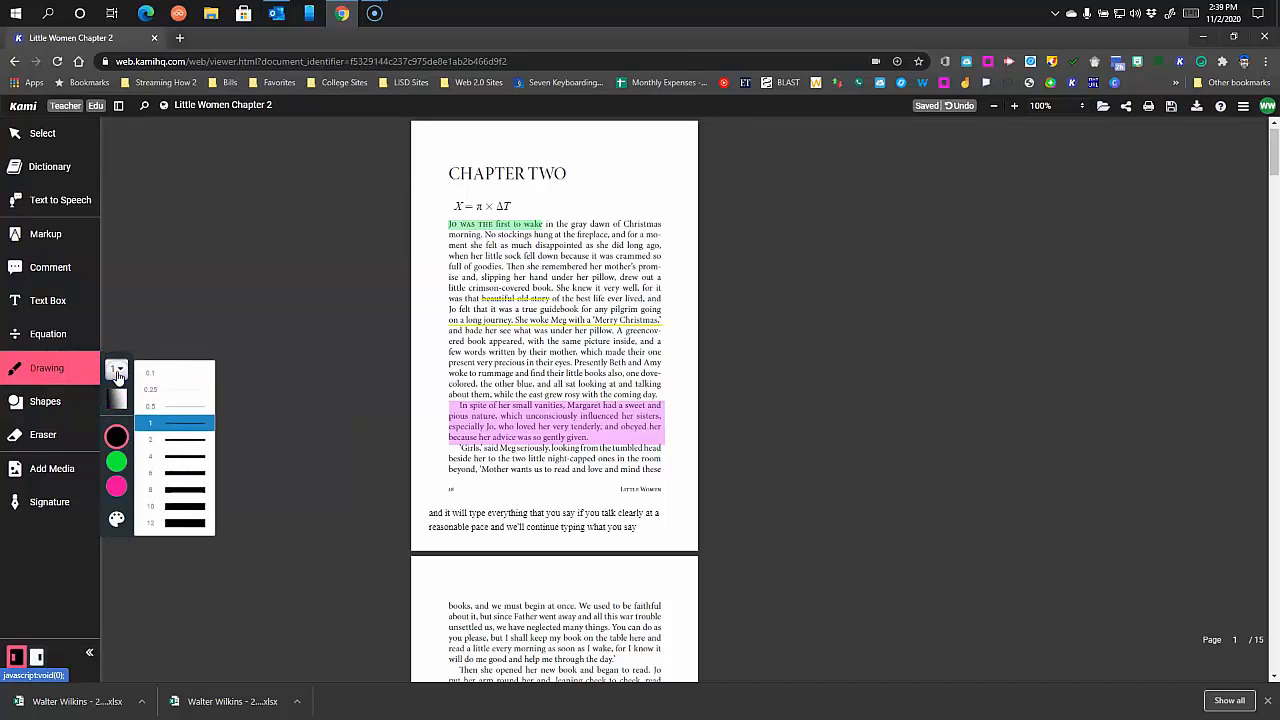
left_click(168, 454)
- Replace black with orange in the custom colour palette, save it, and draw an orange freehand scribble beside the CHAPTER TWO heading
mouse_move(150, 455)
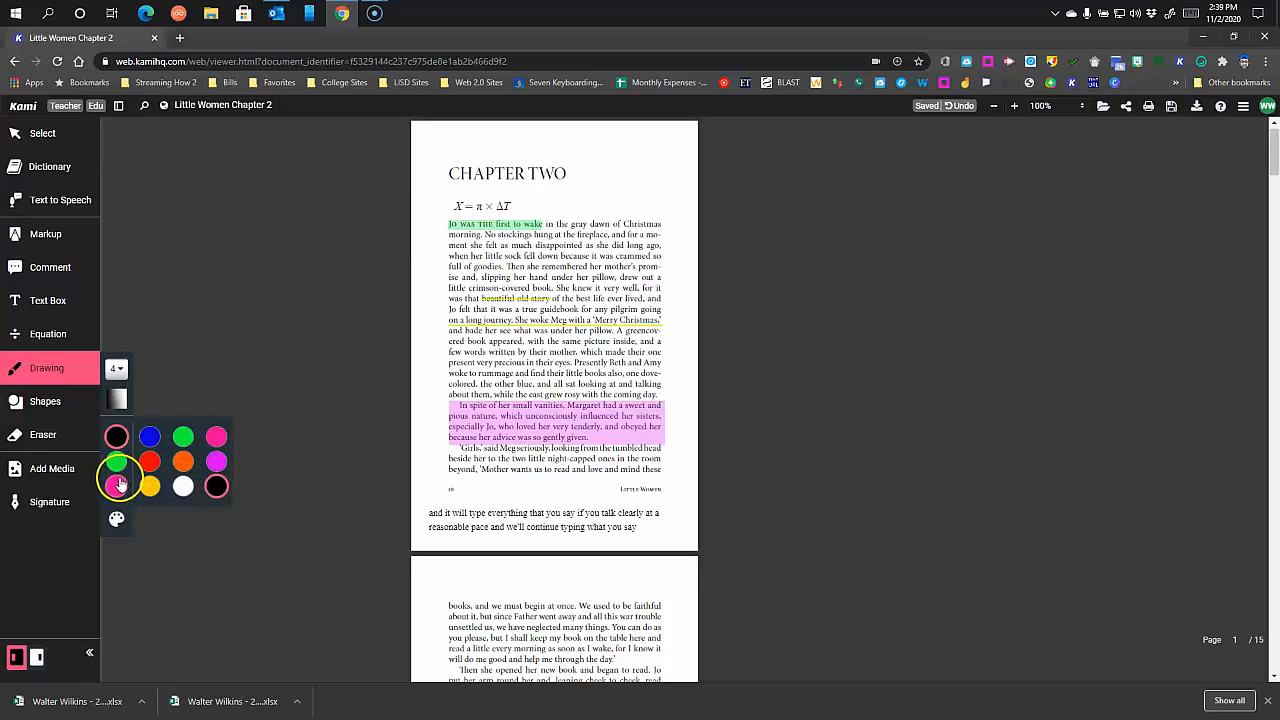
left_click(117, 522)
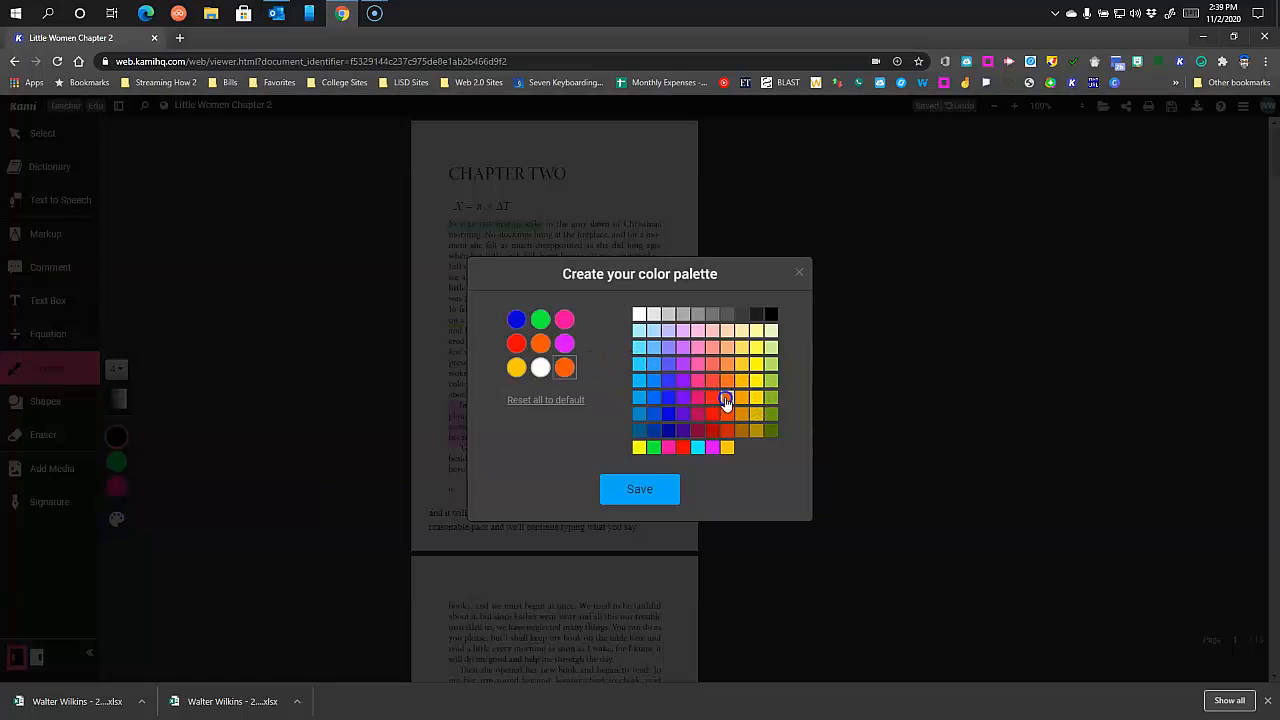
left_click(623, 490)
mouse_move(149, 480)
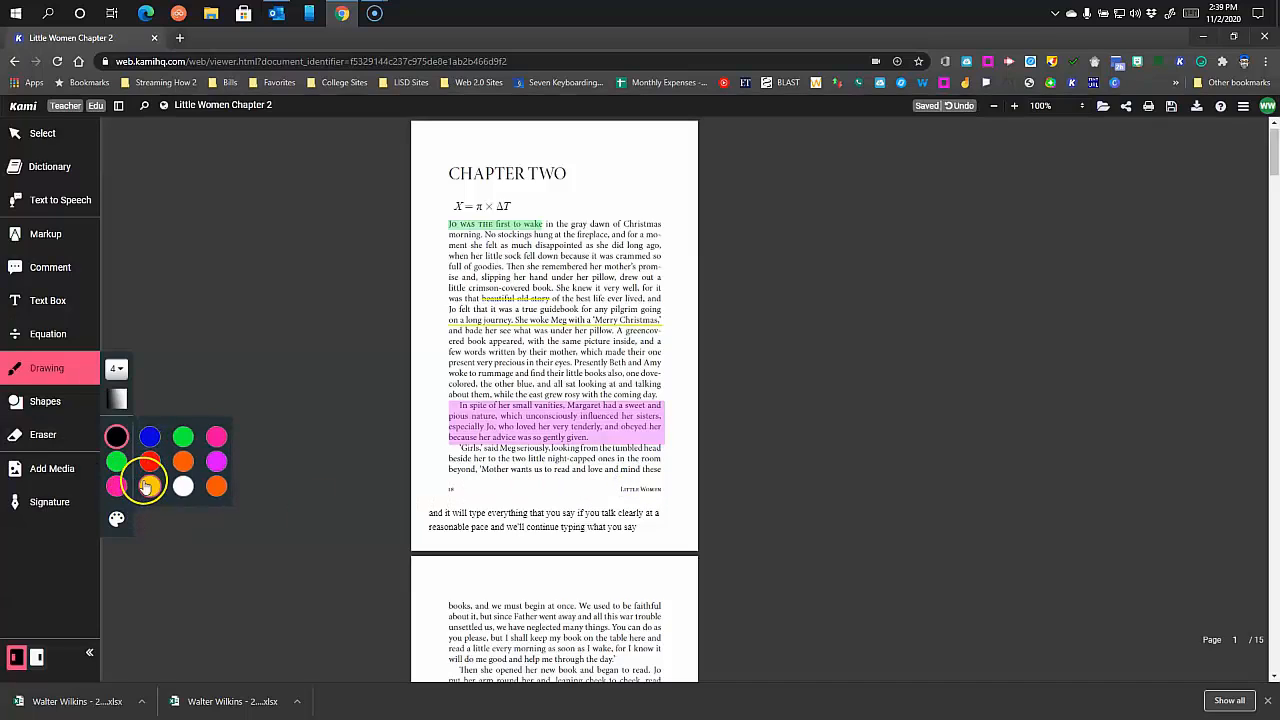
left_click(218, 487)
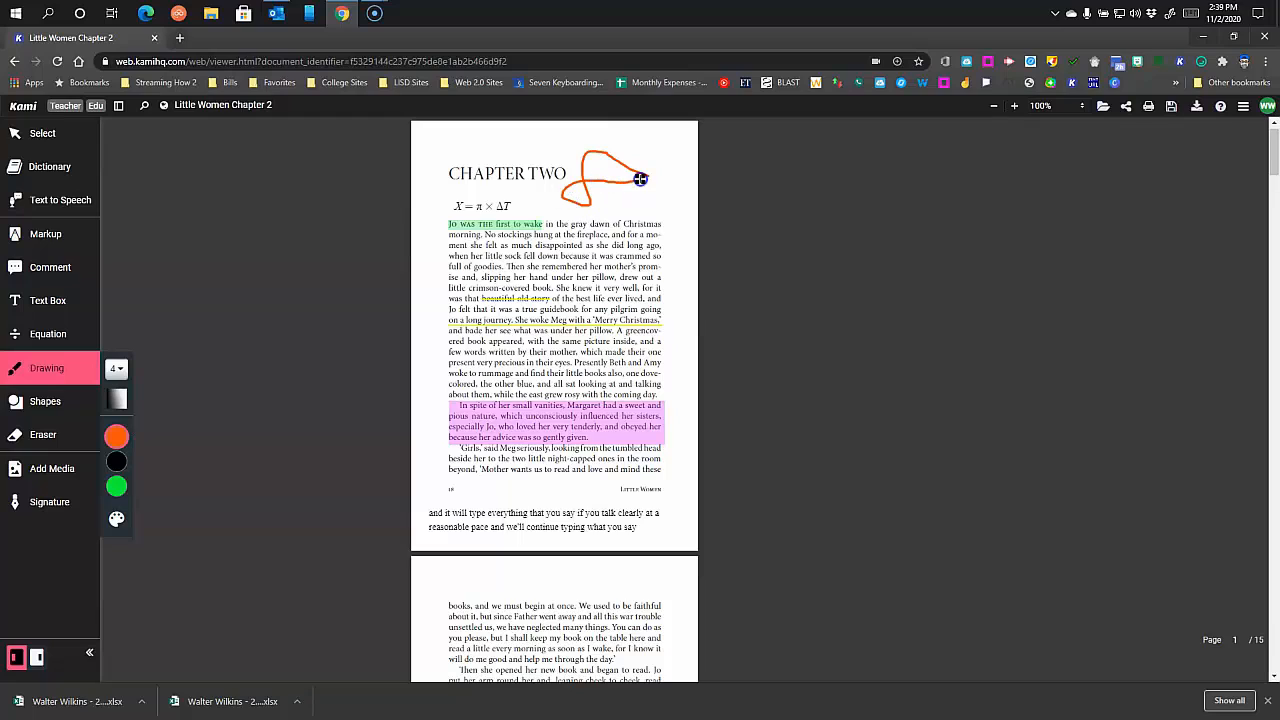
- Make the drawing colour more transparent and draw a second orange freehand stroke across the CHAPTER TWO heading
left_click(117, 398)
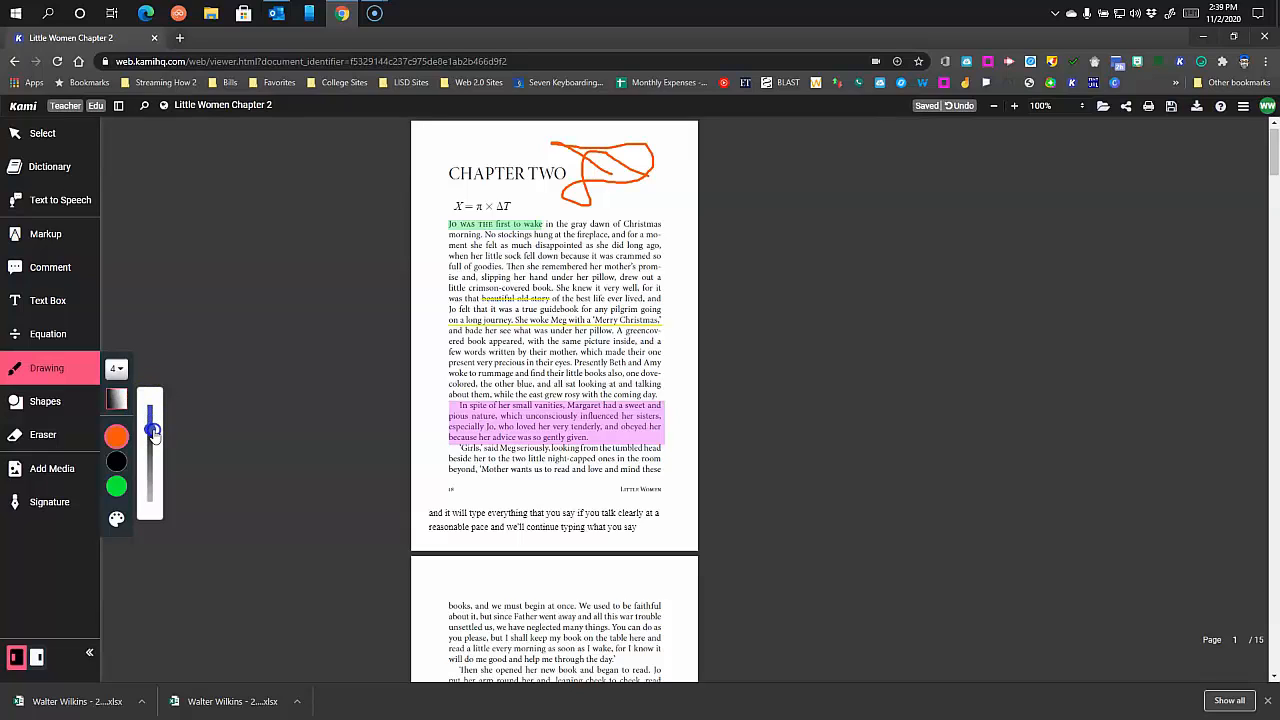
left_click_drag(155, 458, 155, 459)
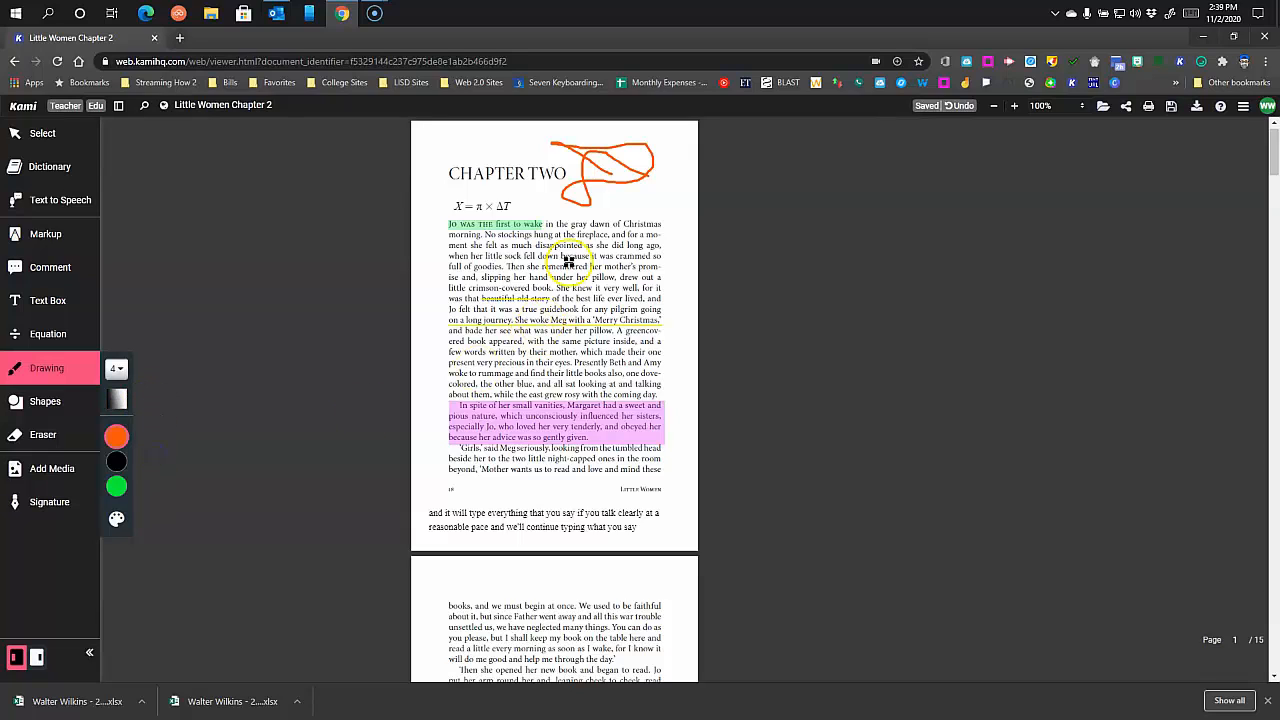
left_click_drag(655, 205, 642, 208)
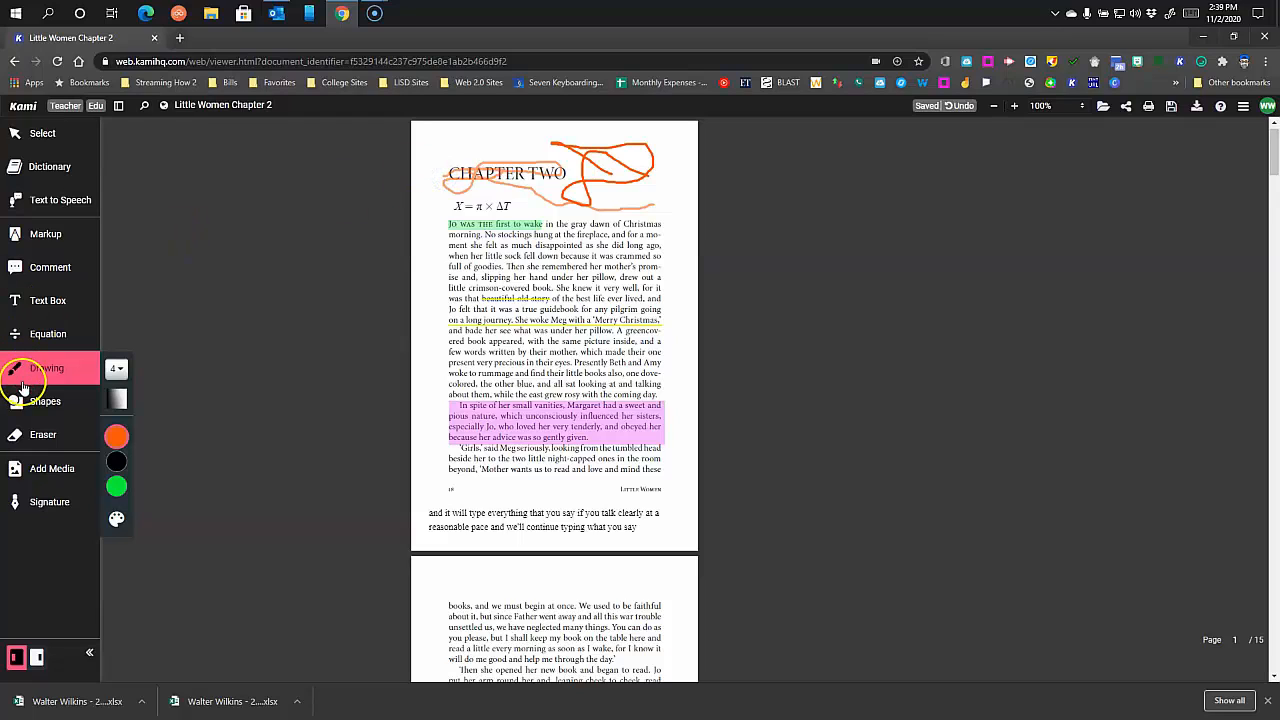
- Draw a black circle with line thickness 6 over the middle of the first page's text
left_click(47, 402)
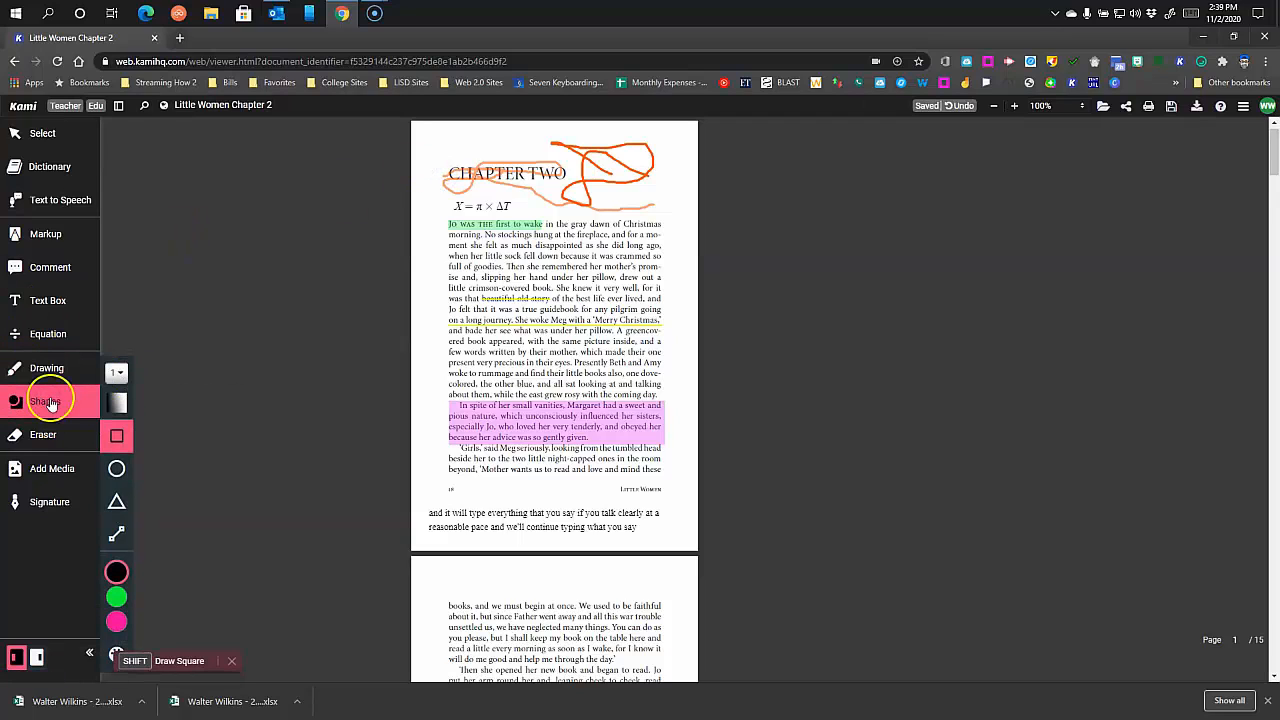
left_click(117, 372)
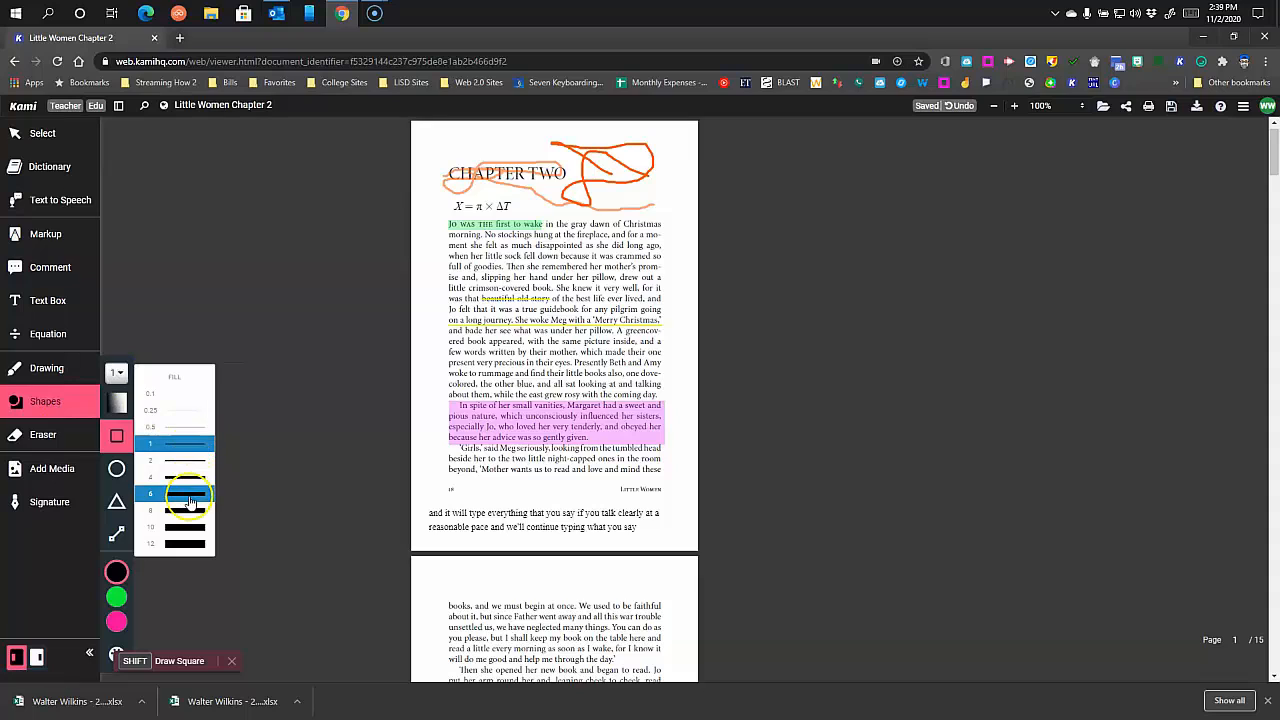
left_click(189, 496)
left_click(116, 468)
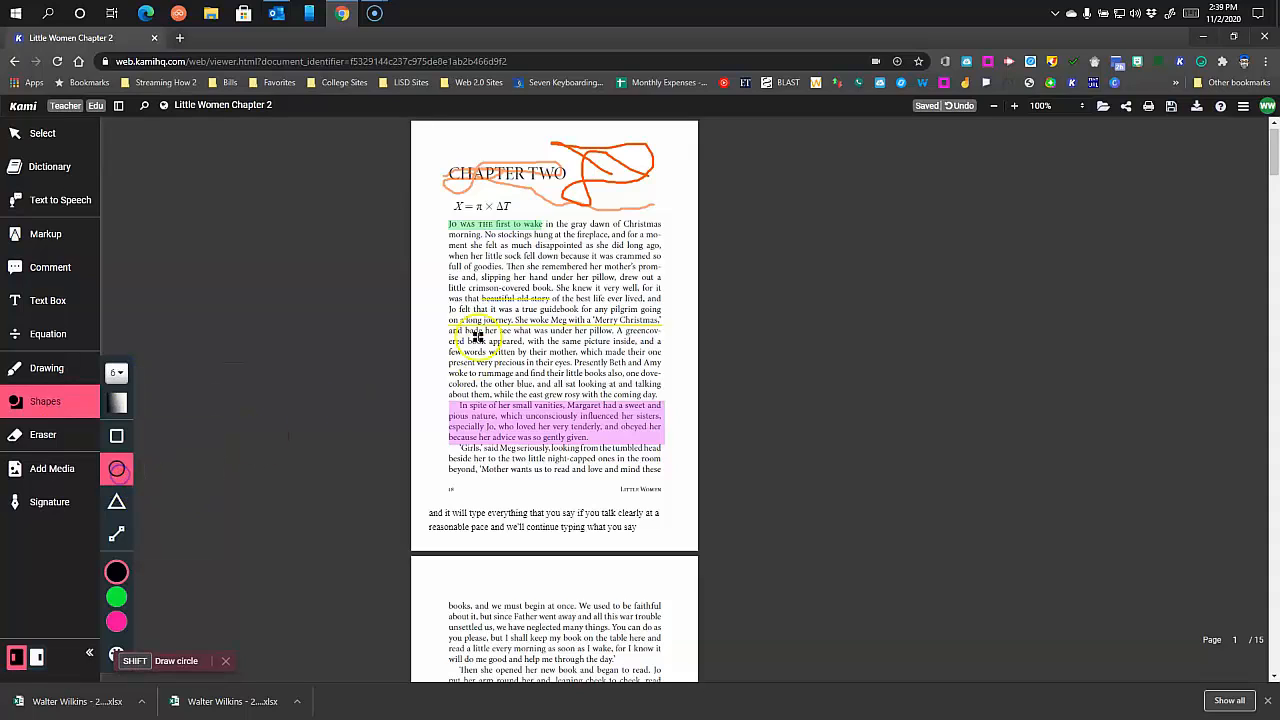
left_click_drag(467, 291, 592, 388)
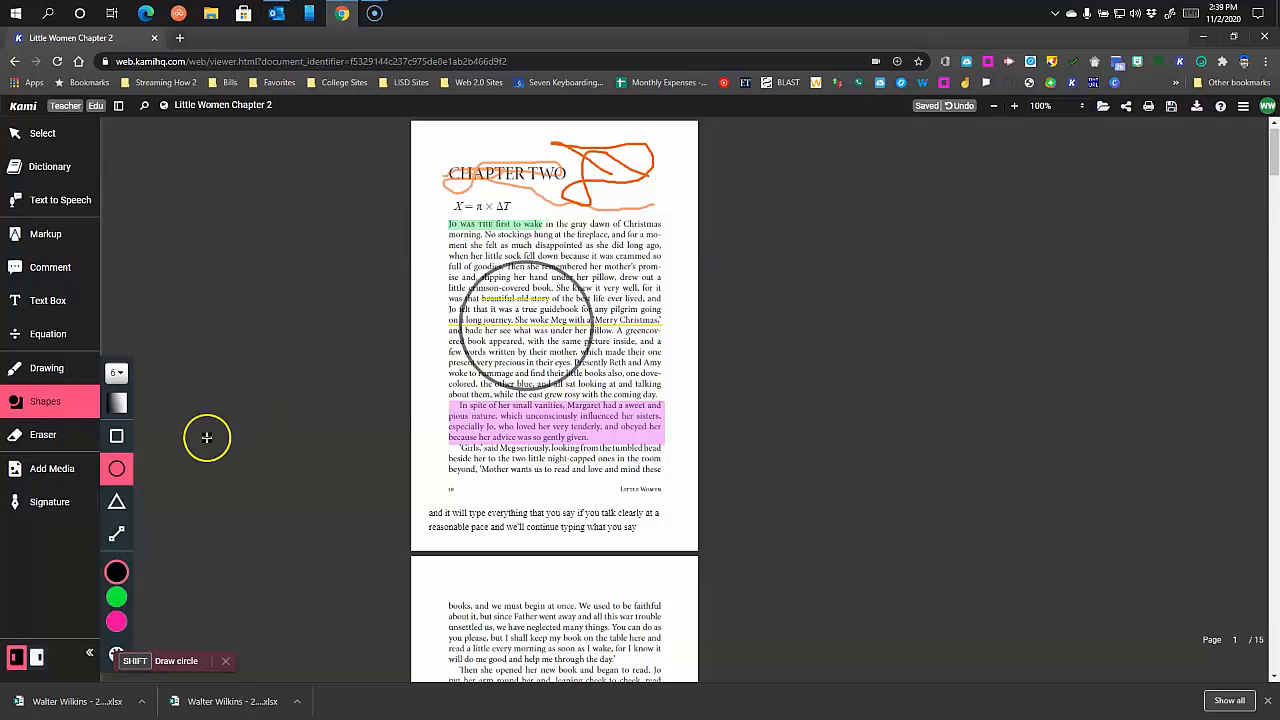
- Set the shape colour to bright purple and draw a triangle overlapping the circle's right side
mouse_move(114, 596)
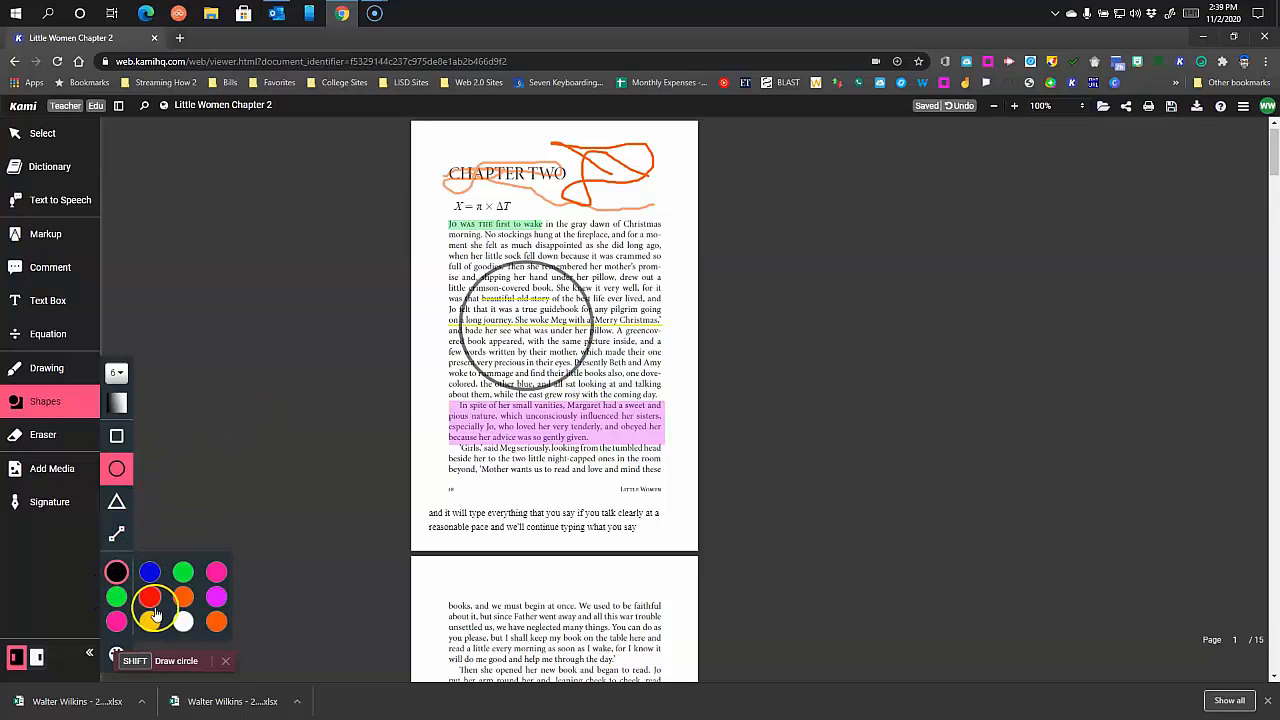
left_click(218, 597)
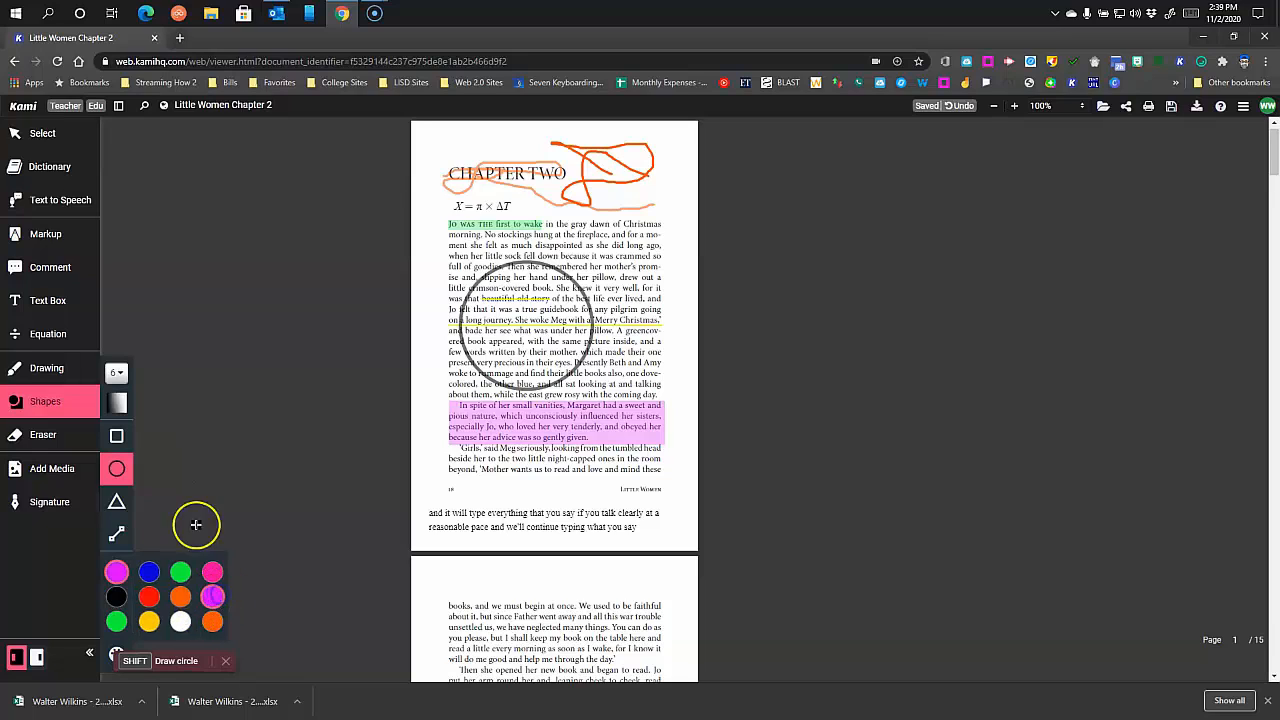
left_click(131, 502)
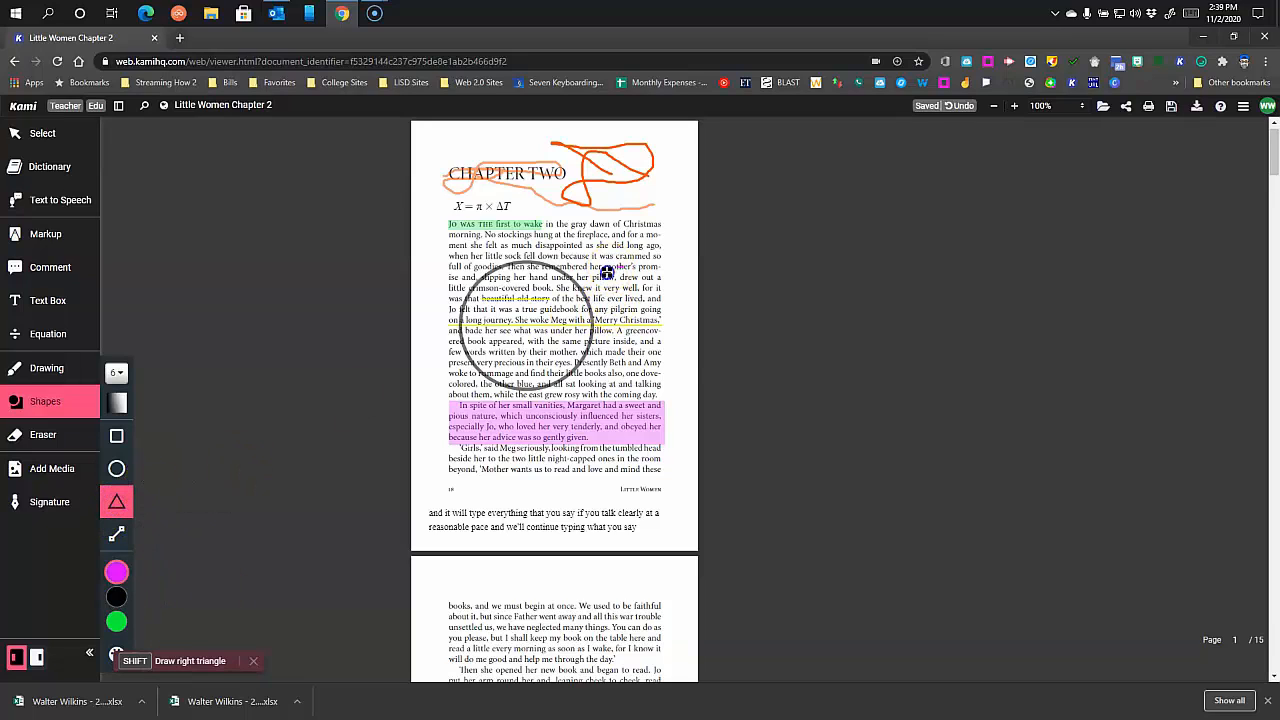
left_click_drag(607, 272, 552, 410)
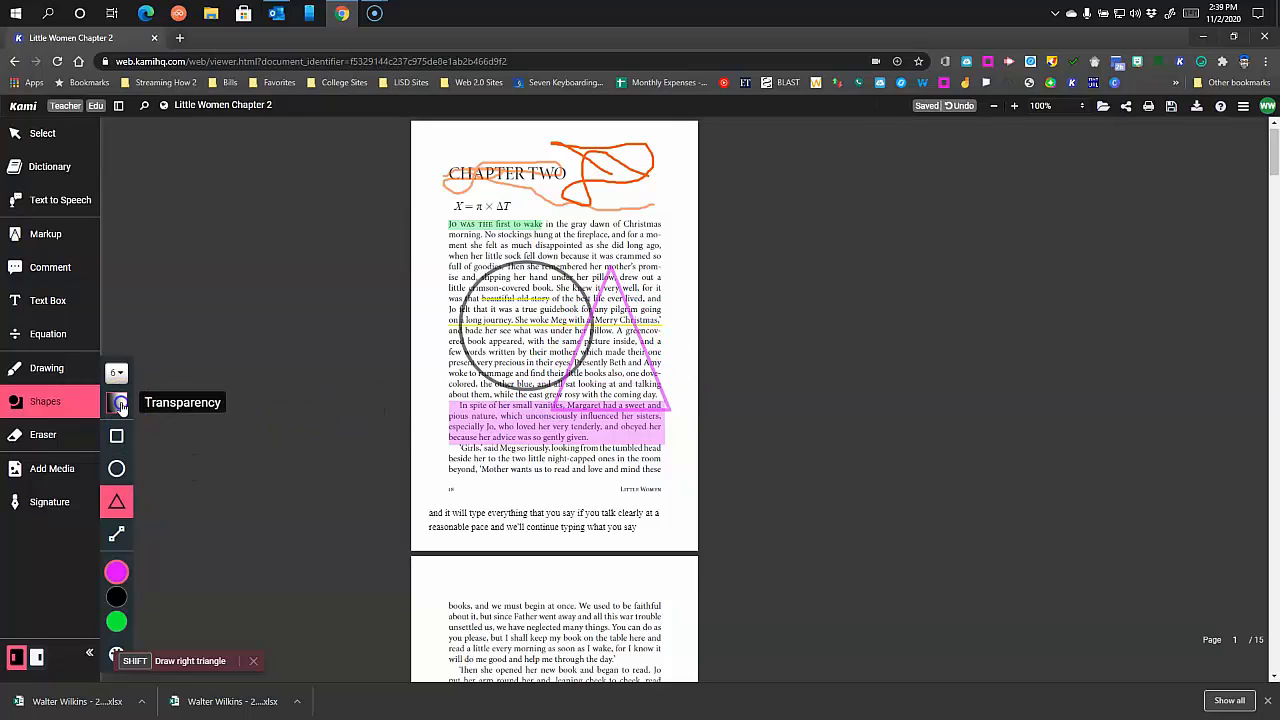
- Make the shape colour fully opaque and draw a diagonal purple line from the page number up into the triangle
left_click(118, 403)
left_click(150, 457)
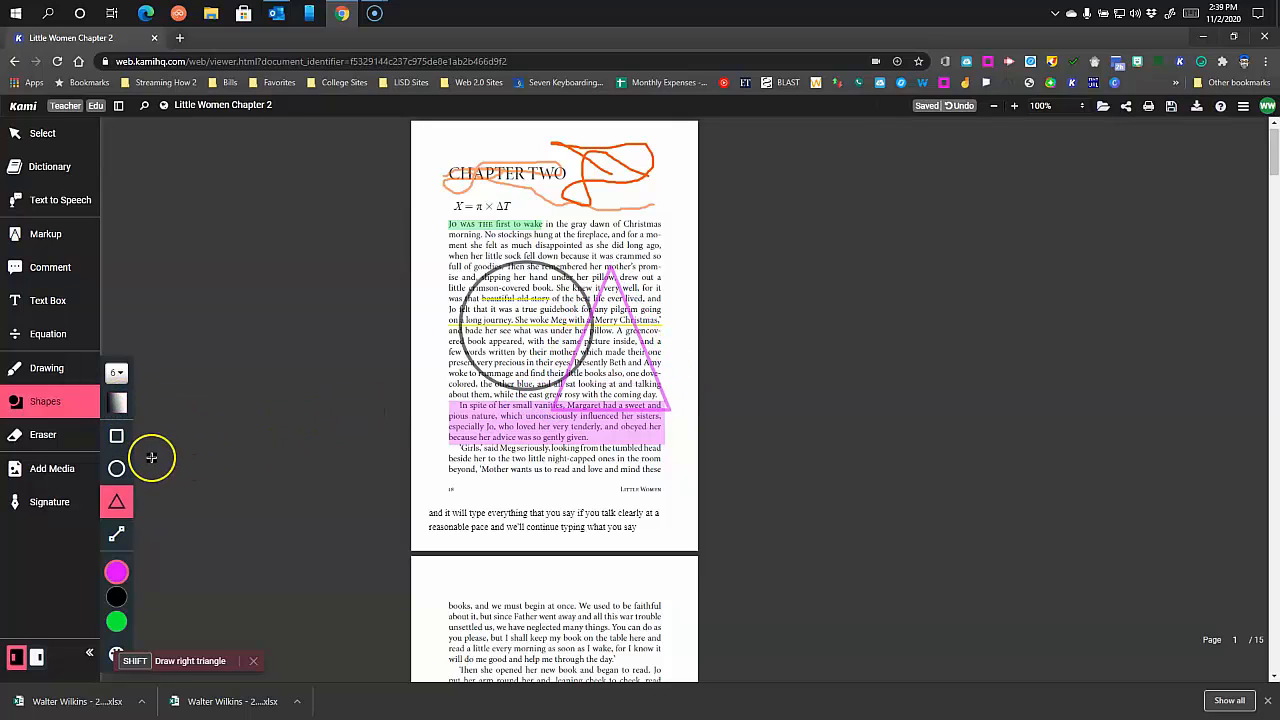
left_click(116, 403)
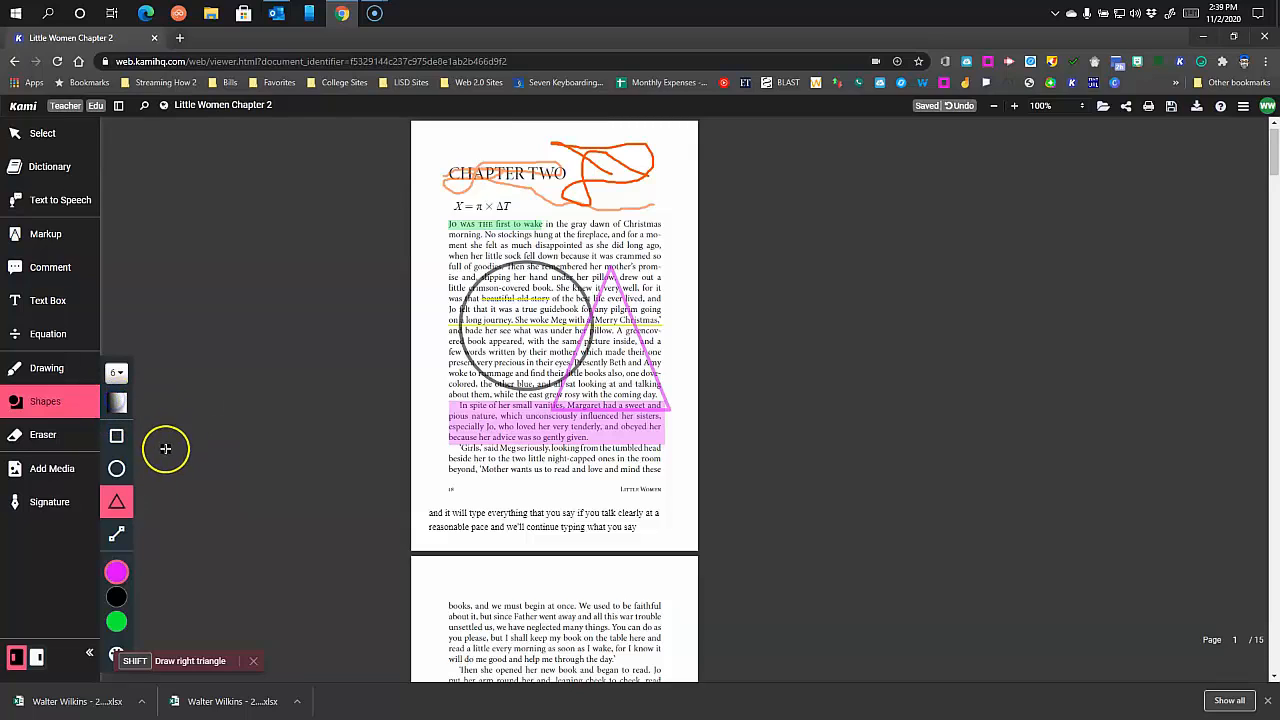
left_click(114, 404)
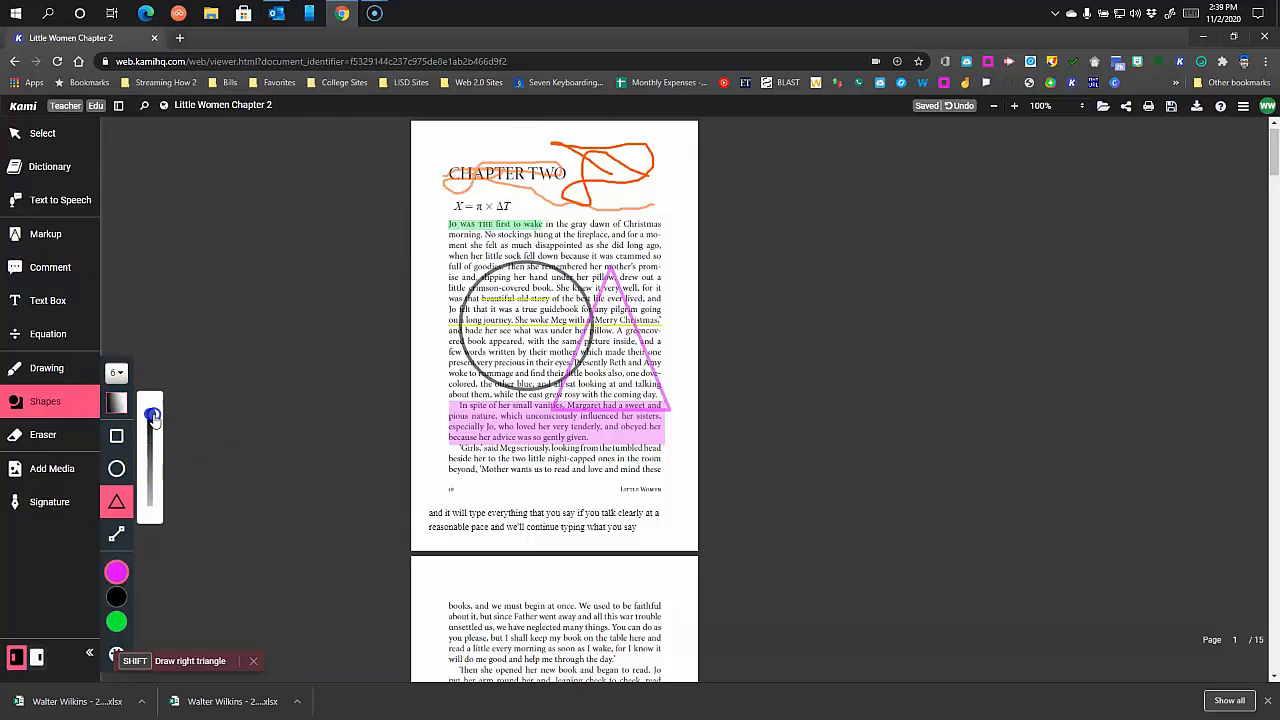
left_click(118, 536)
left_click_drag(471, 474, 612, 374)
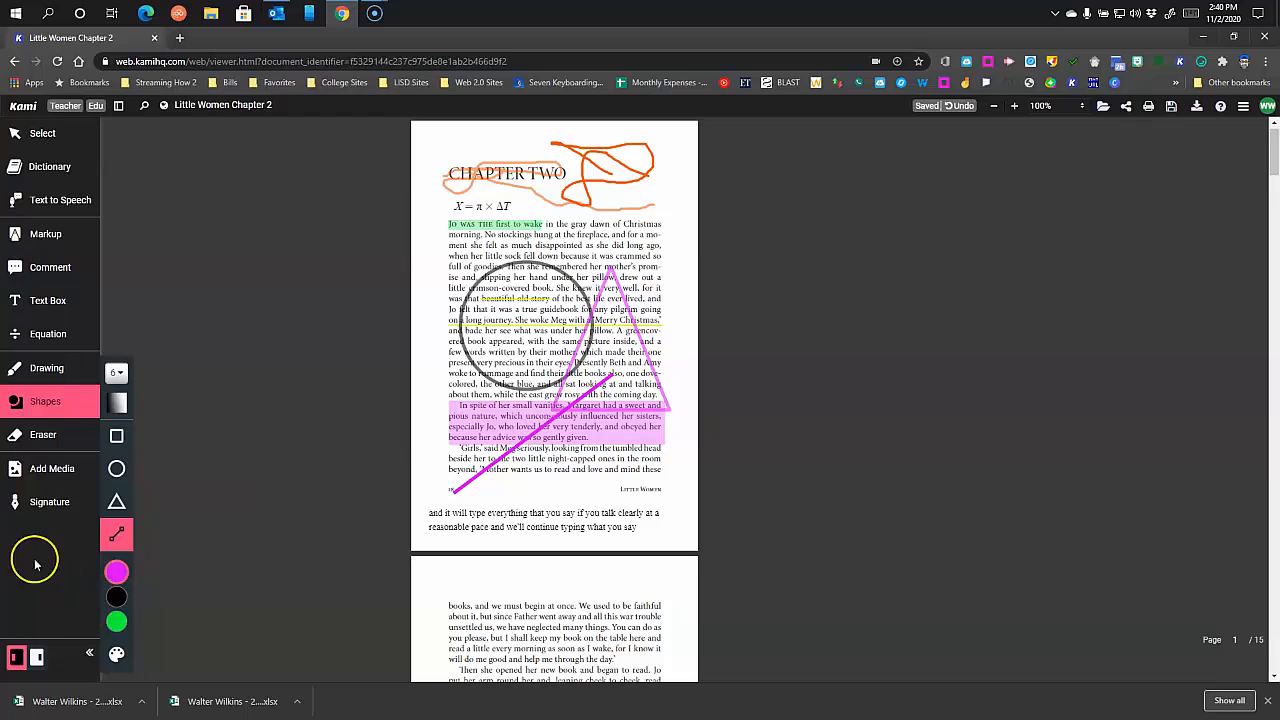
- Set the eraser to remove all annotation types, and erase the diagonal line and the dictated text box
left_click(52, 437)
left_click(117, 434)
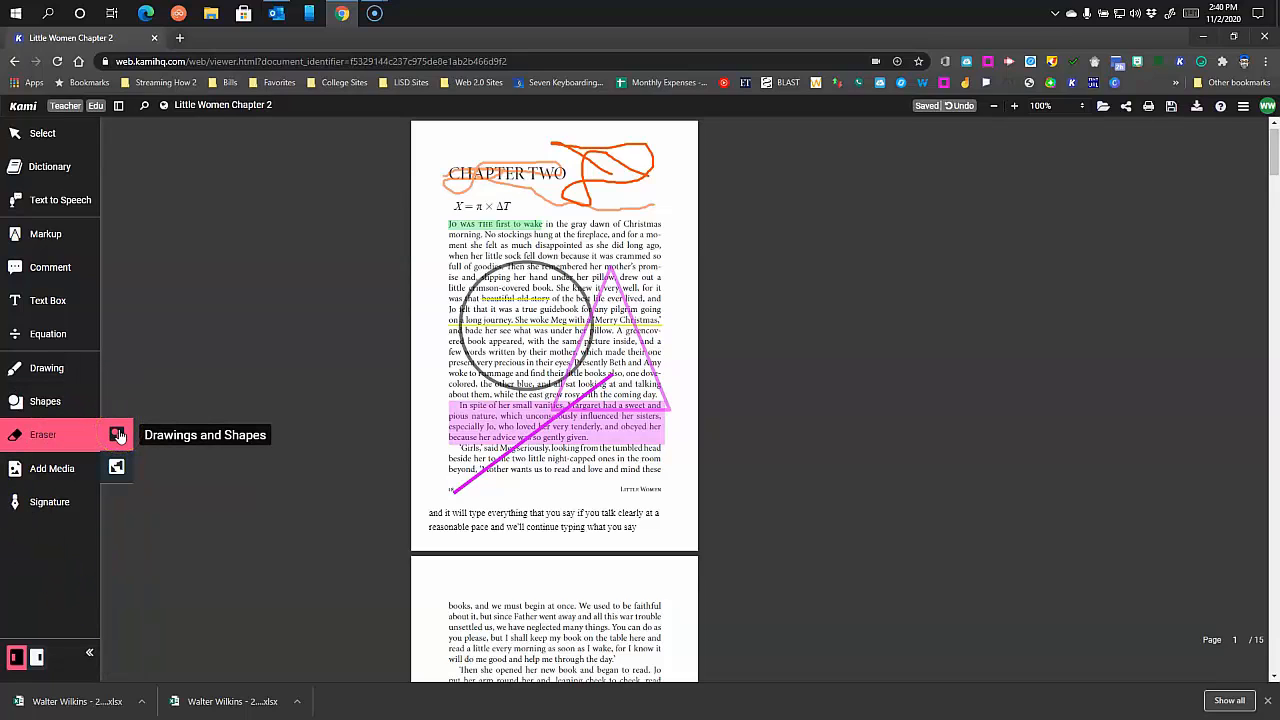
left_click(119, 469)
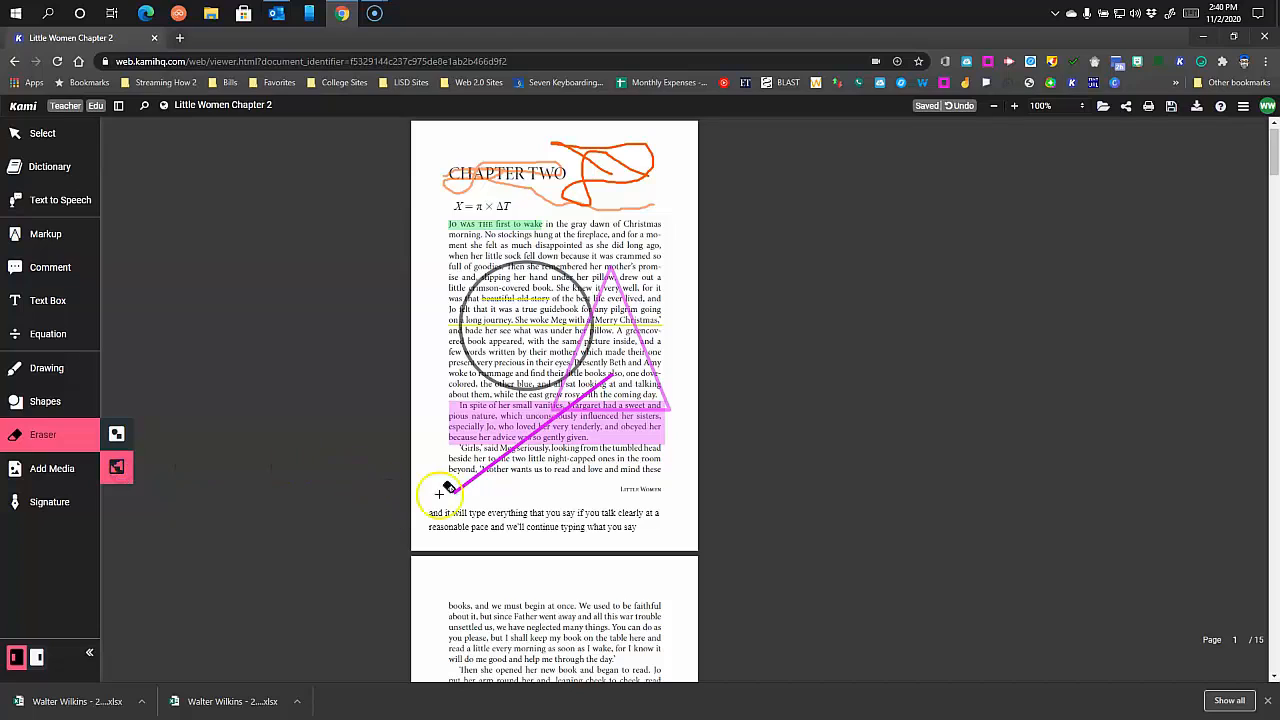
left_click(467, 483)
left_click(478, 512)
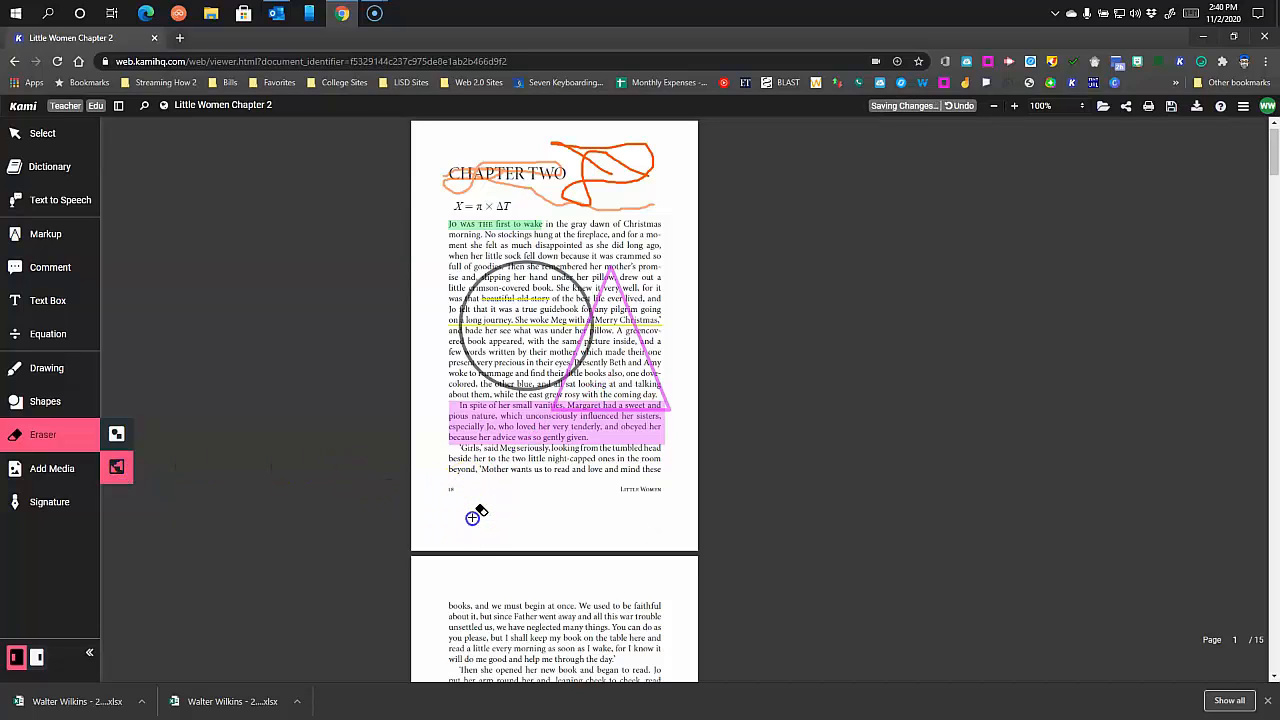
- Erase the triangle, circle, purple and green highlights, equation and both orange freehand strokes from the first page
left_click(560, 406)
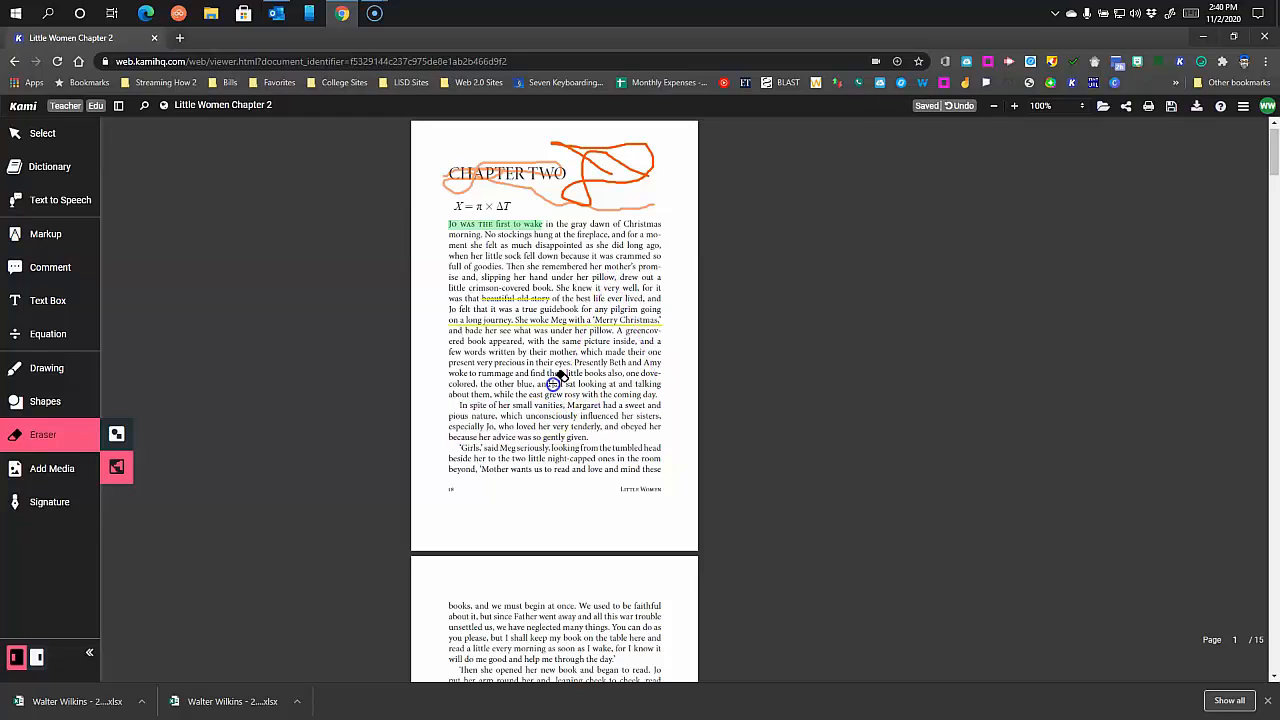
left_click(586, 176)
left_click(576, 183)
left_click(573, 181)
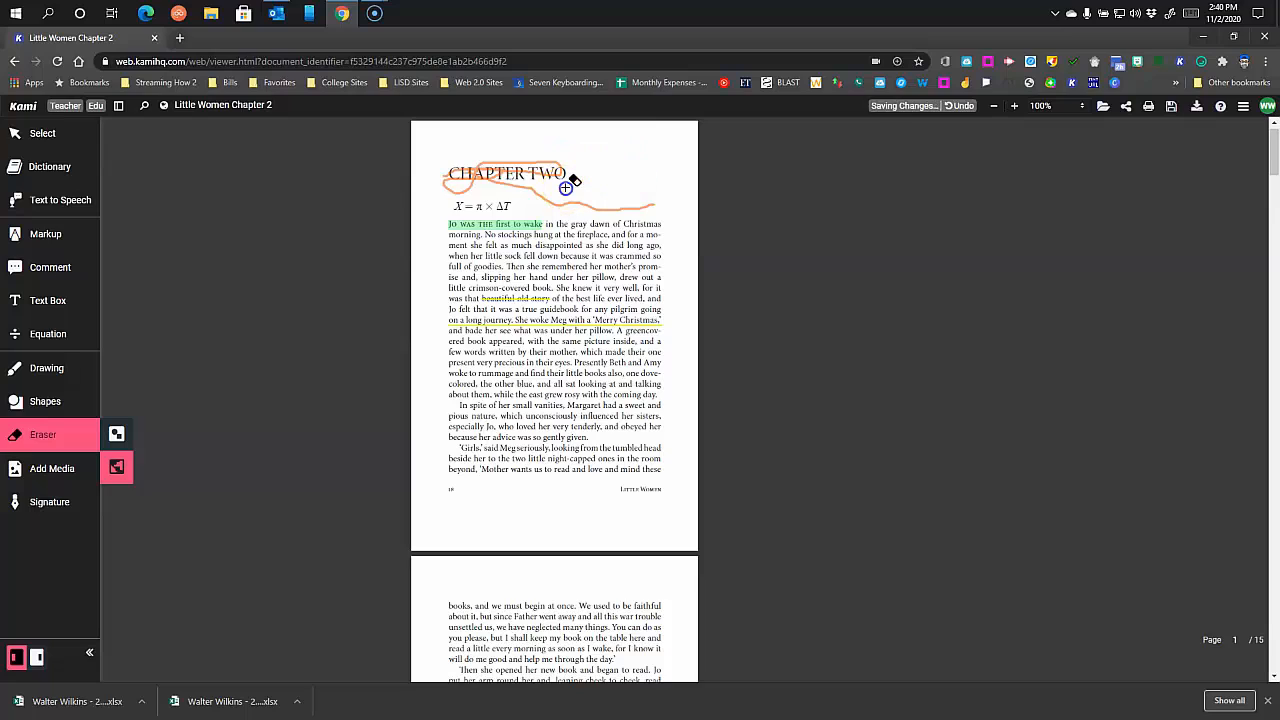
left_click(498, 226)
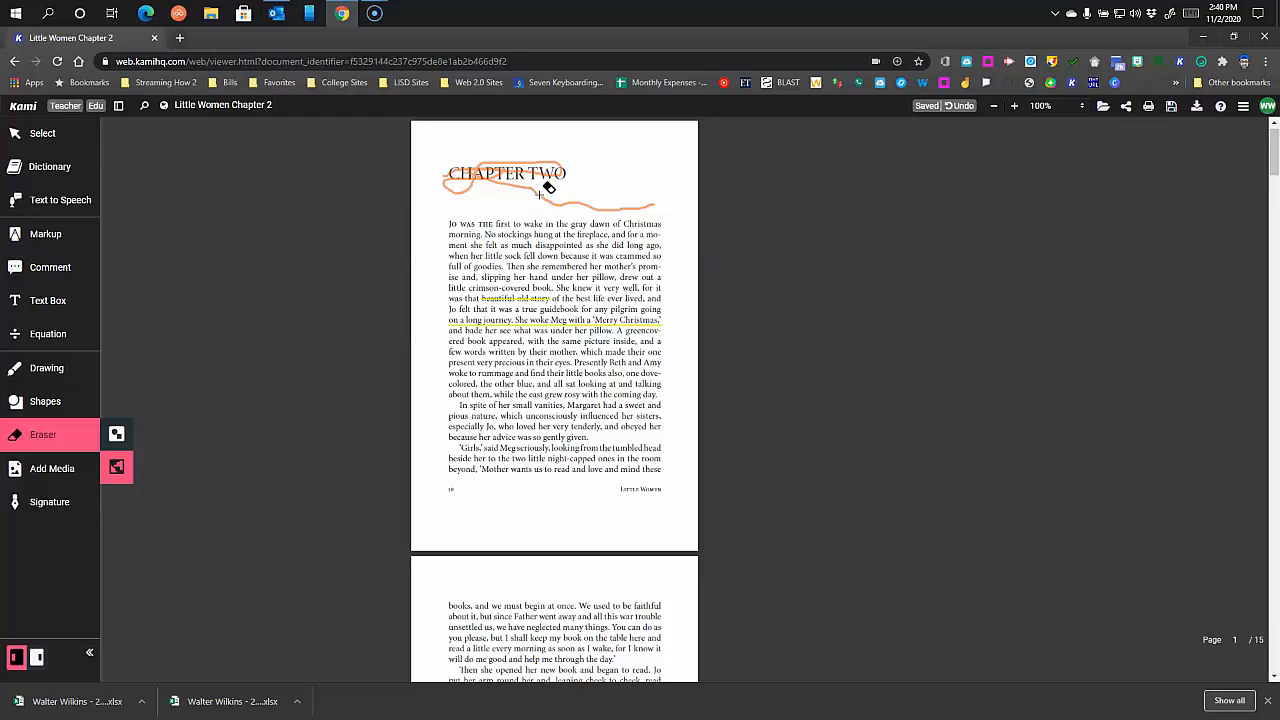
left_click(540, 194)
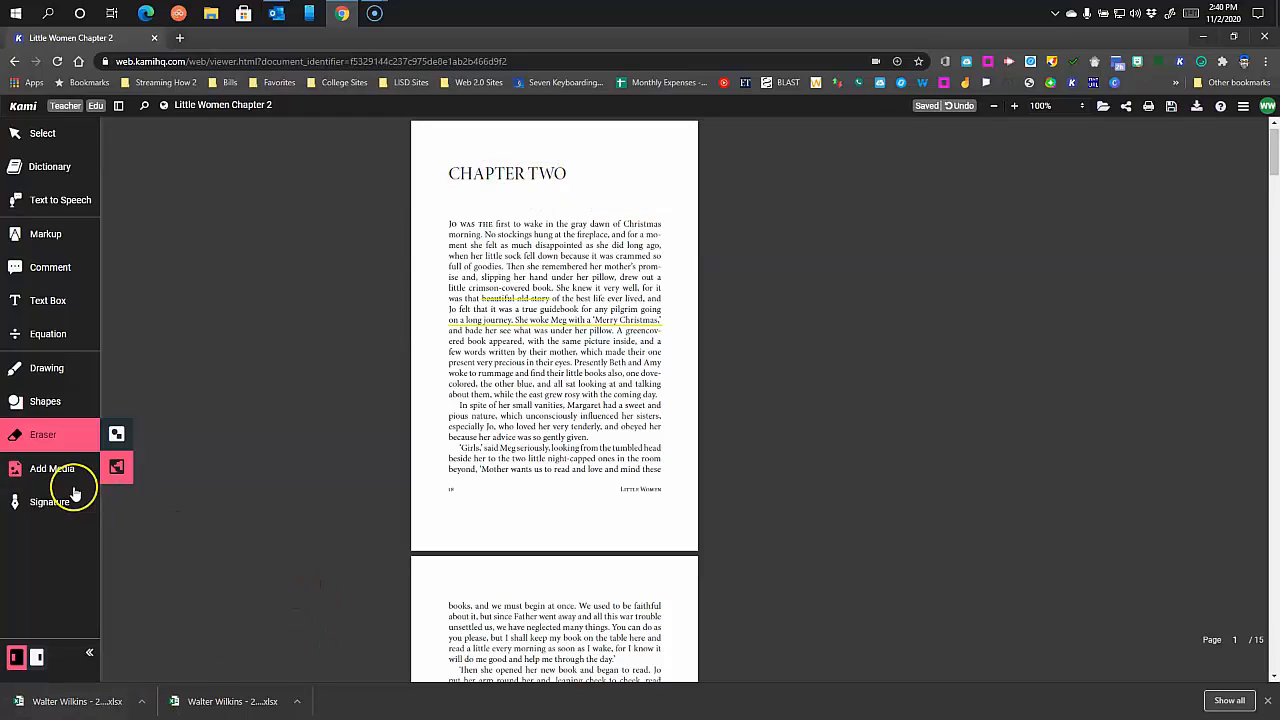
- Try to insert an "Everyday Use" Literary/text elements practice image from Google Drive, browsing the files as a list
left_click(35, 470)
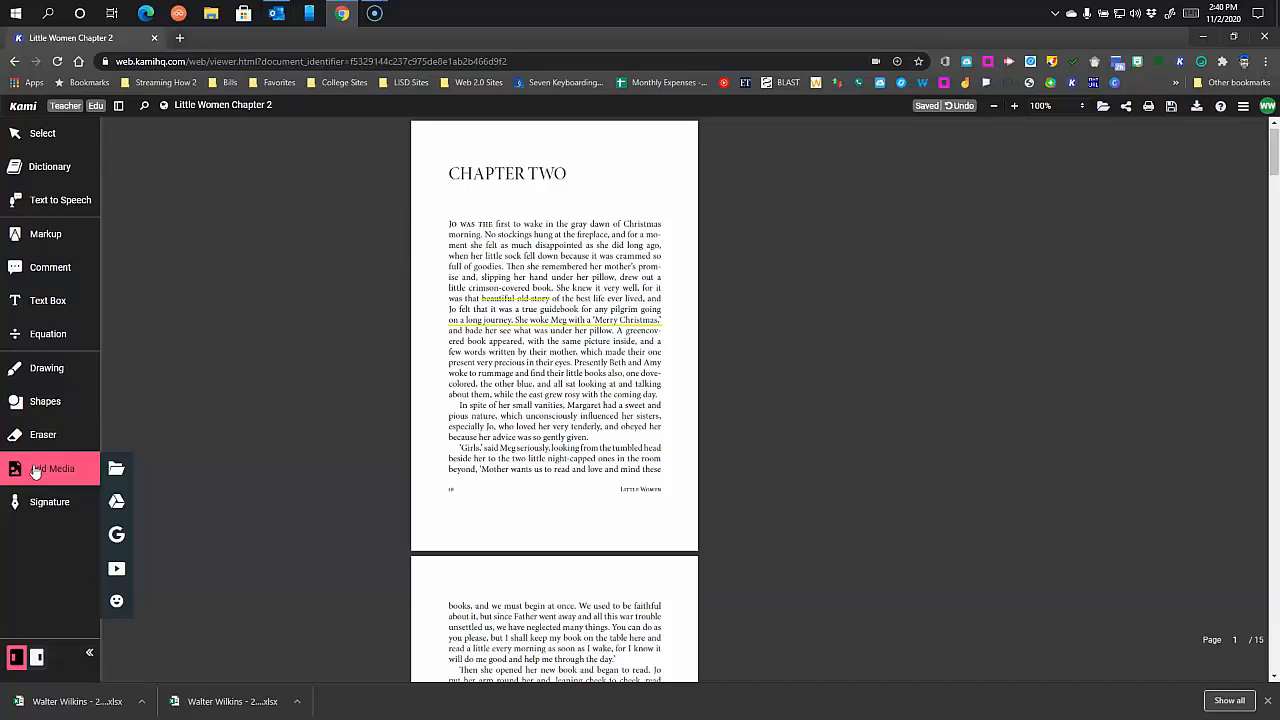
left_click(116, 501)
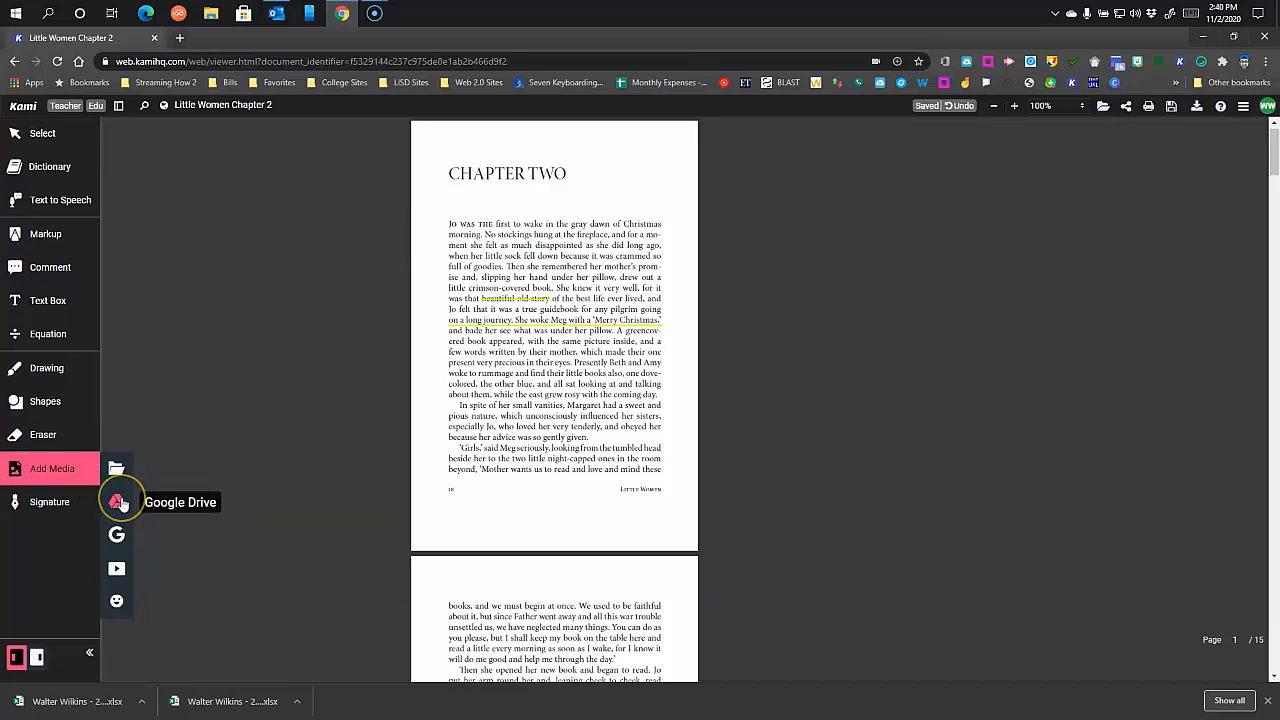
left_click(119, 535)
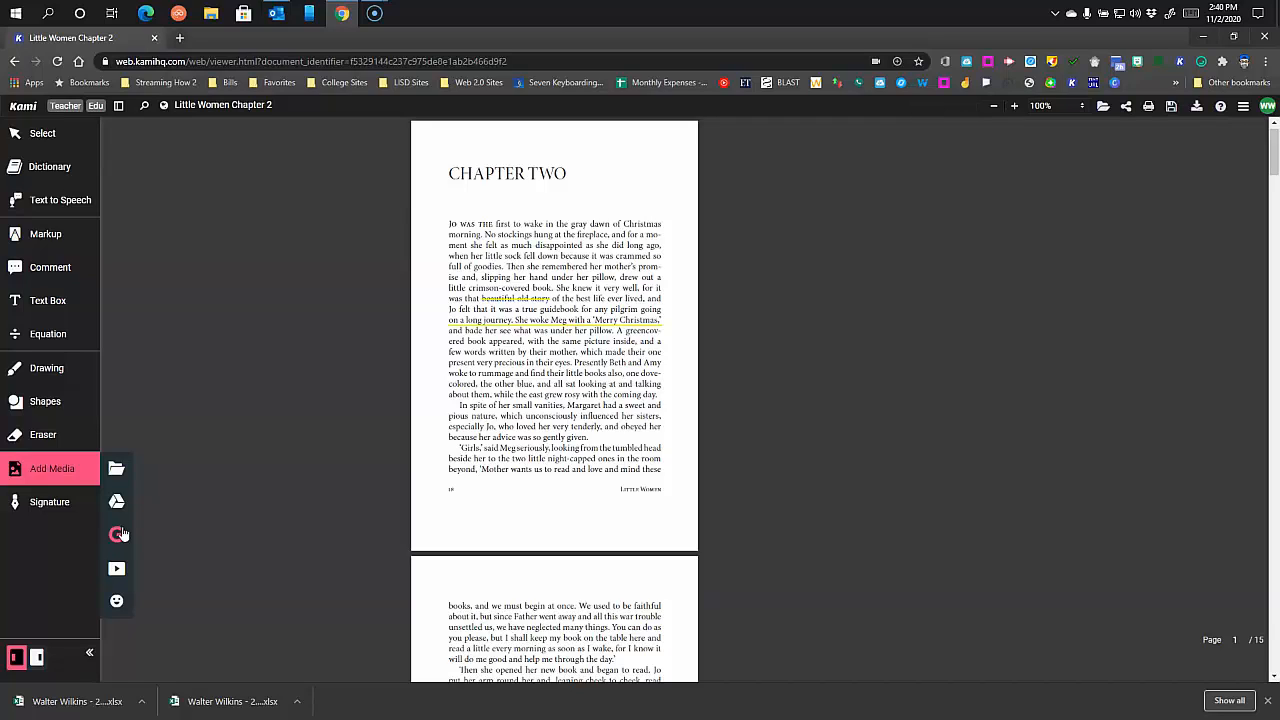
left_click(118, 502)
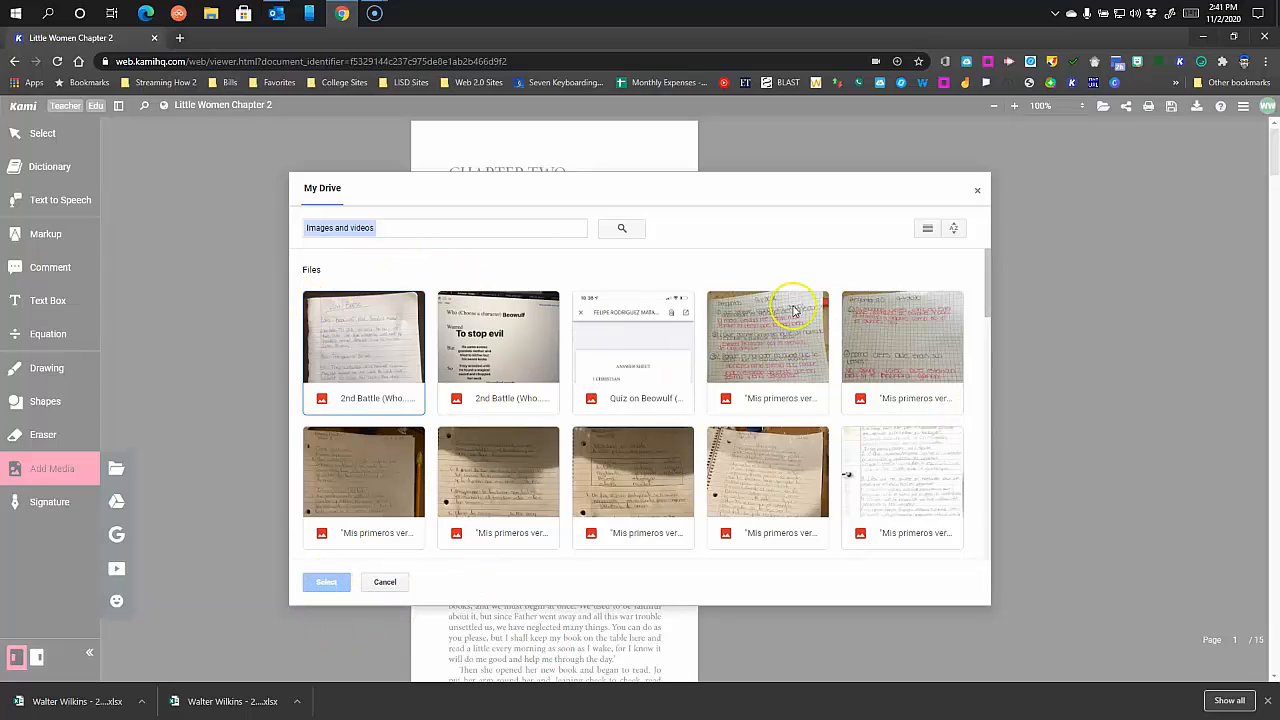
left_click(926, 229)
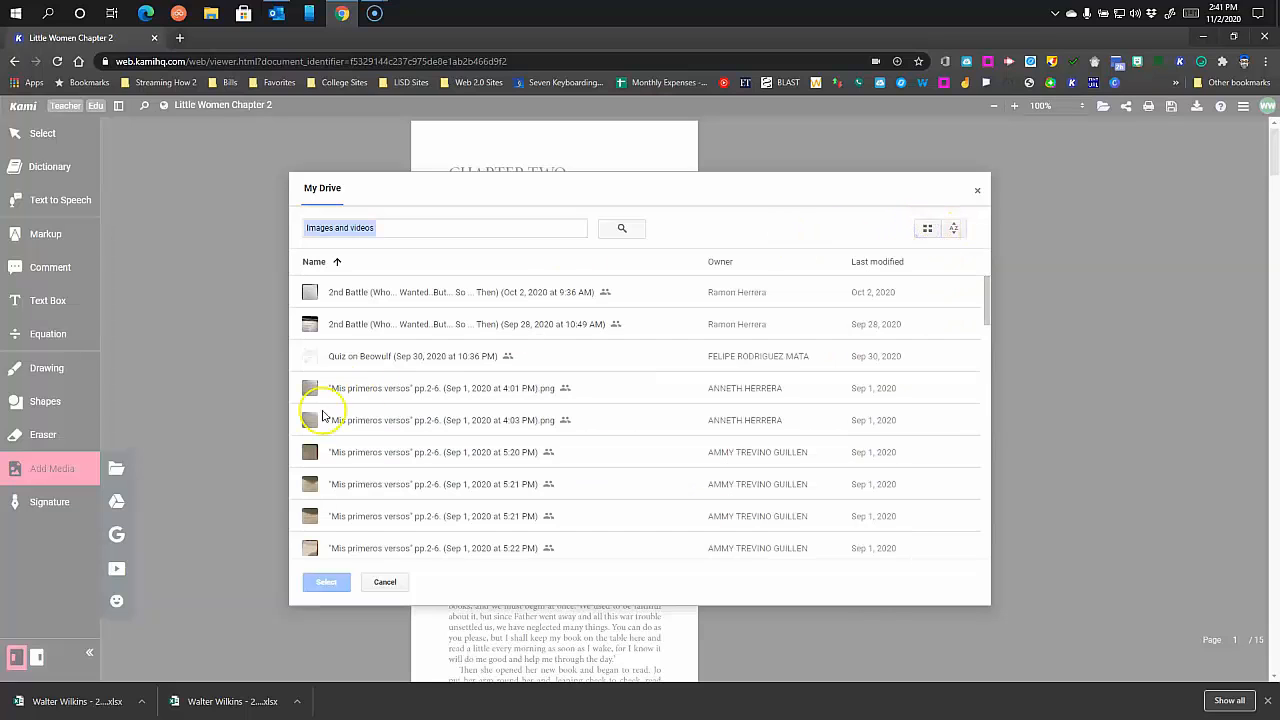
scroll(447, 515, "down", 5)
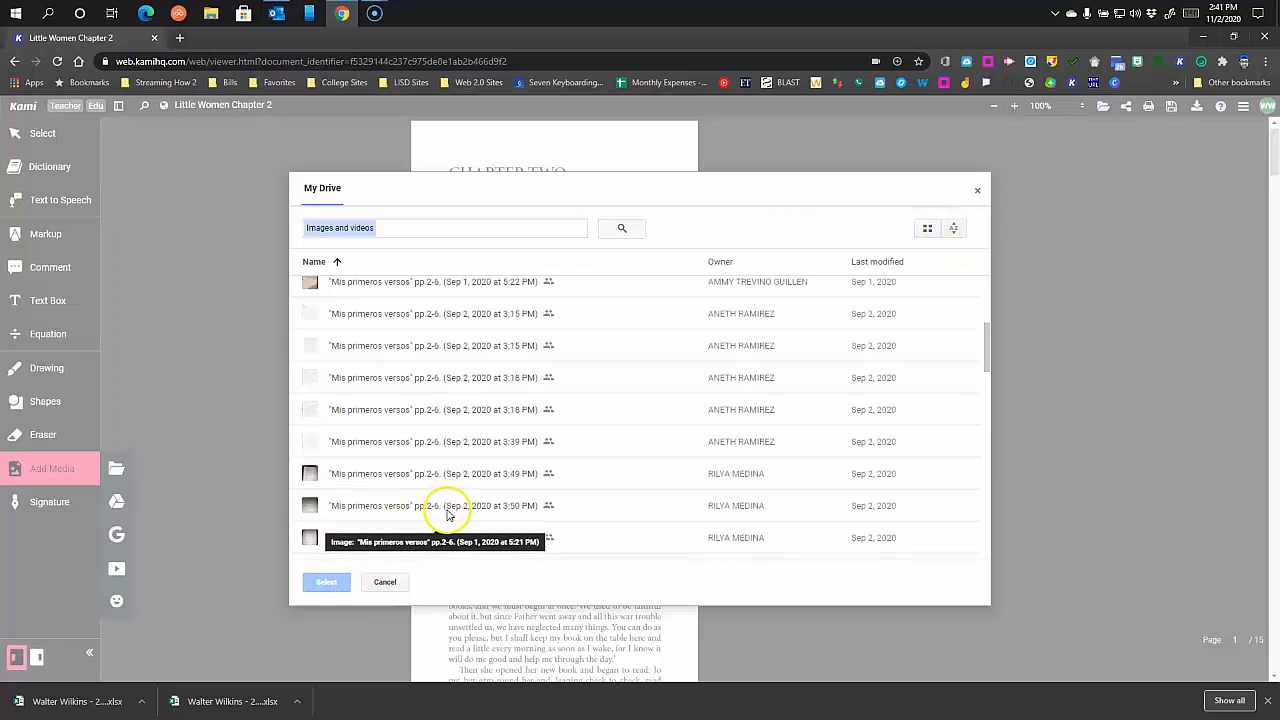
scroll(447, 515, "down", 10)
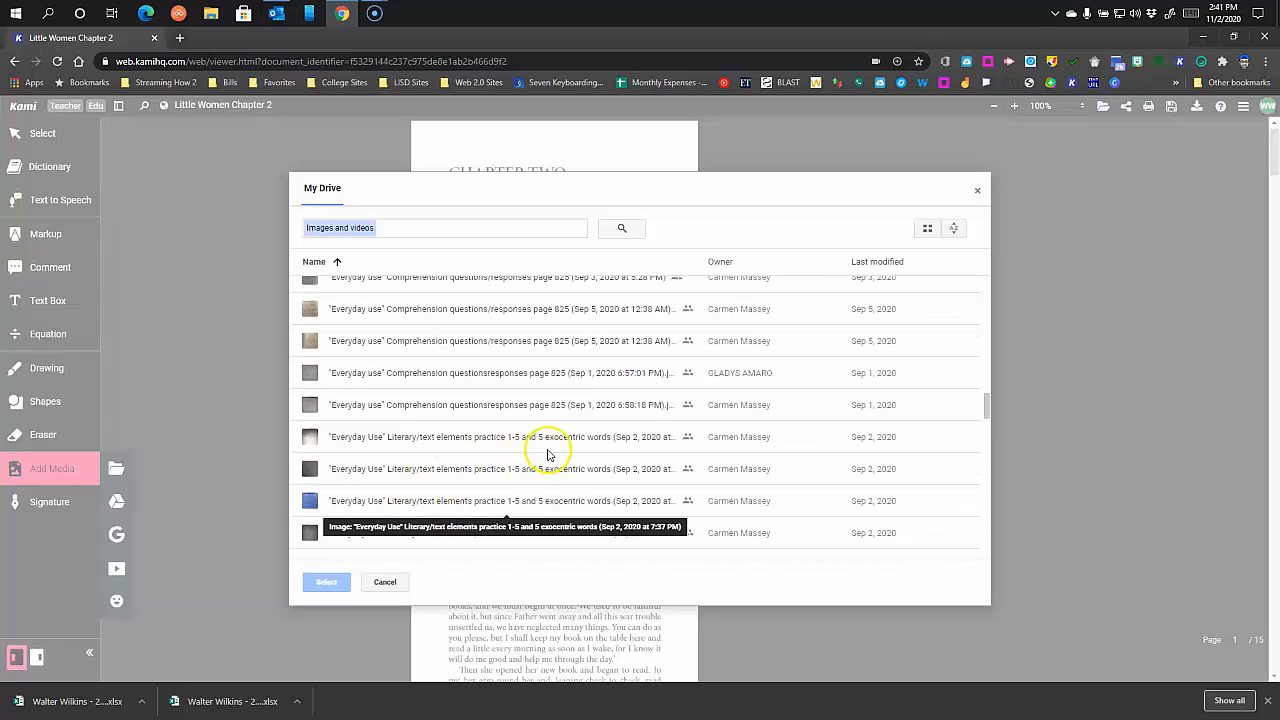
left_click(371, 501)
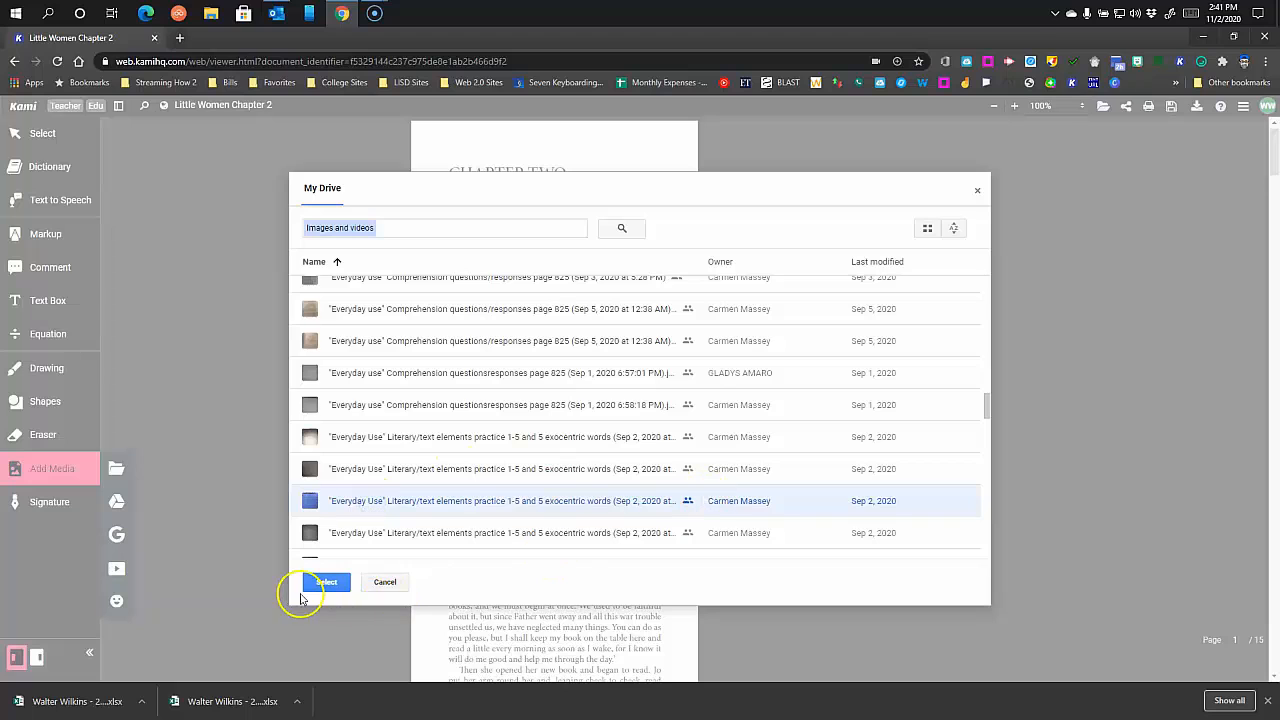
left_click(322, 583)
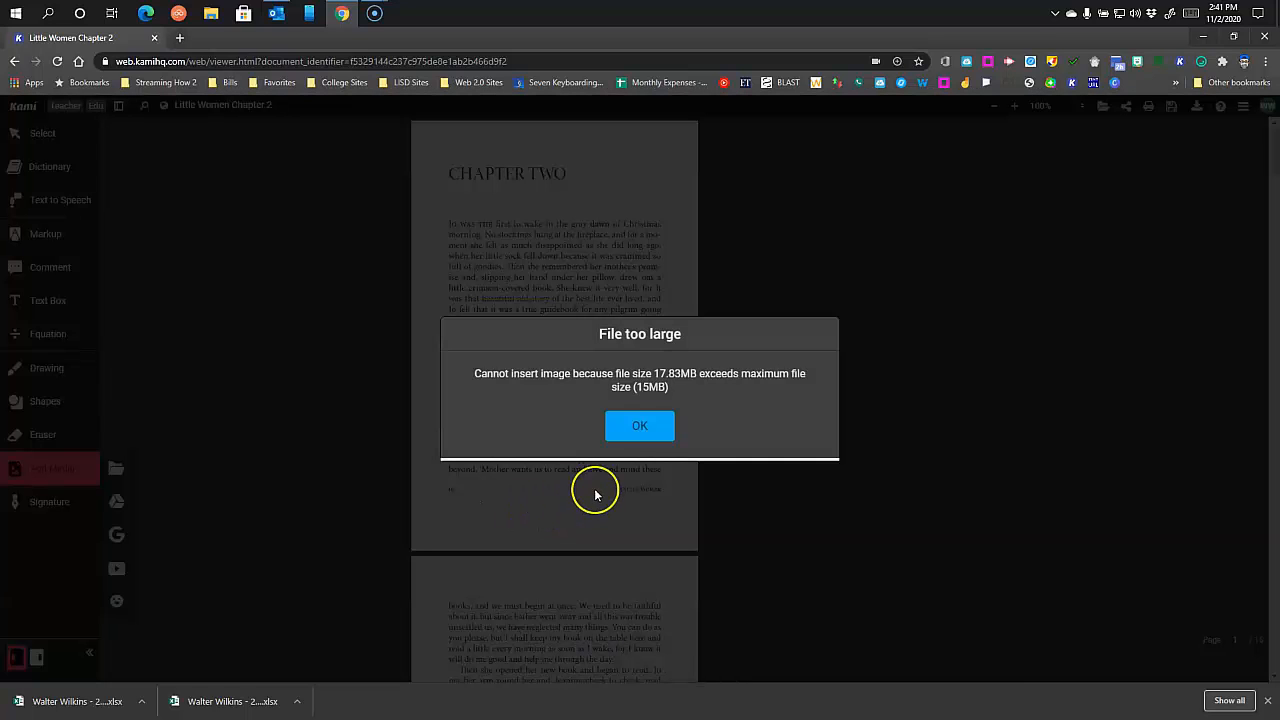
left_click(668, 423)
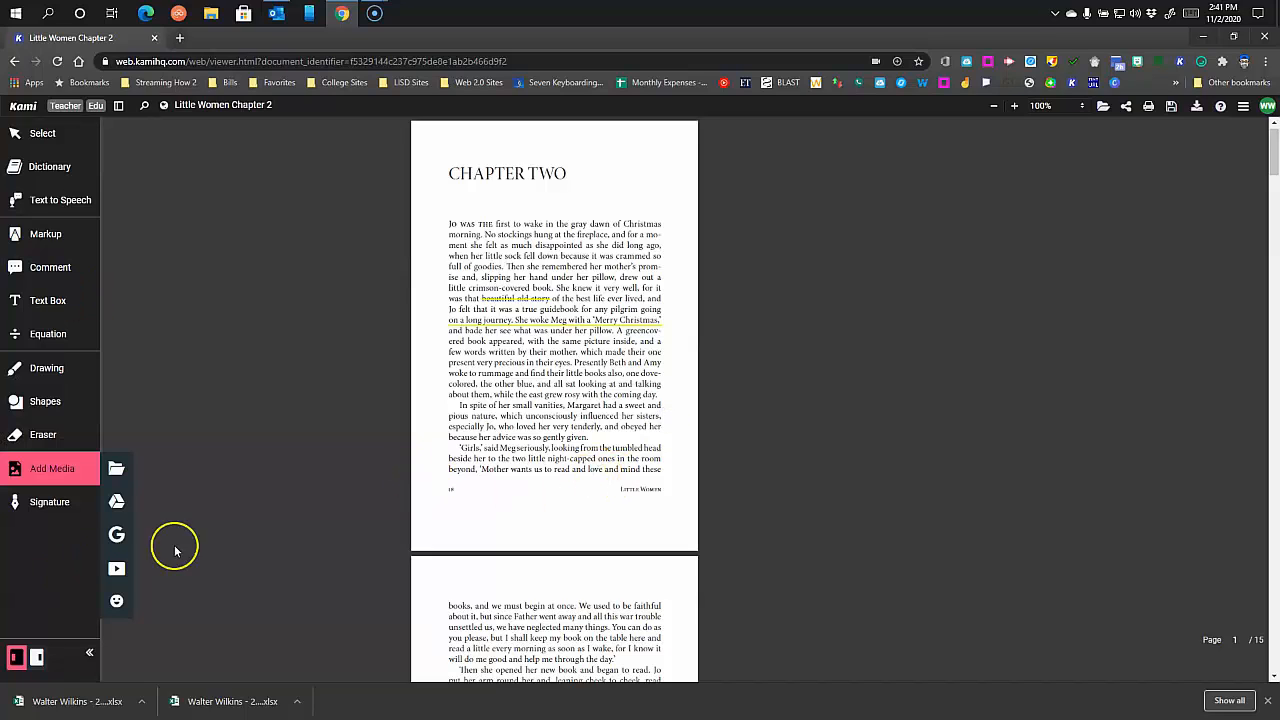
- Insert Flu Clinic (part 2).jpg from the computer's Pictures folder and place it over the end of the chapter heading on the first page
left_click(114, 465)
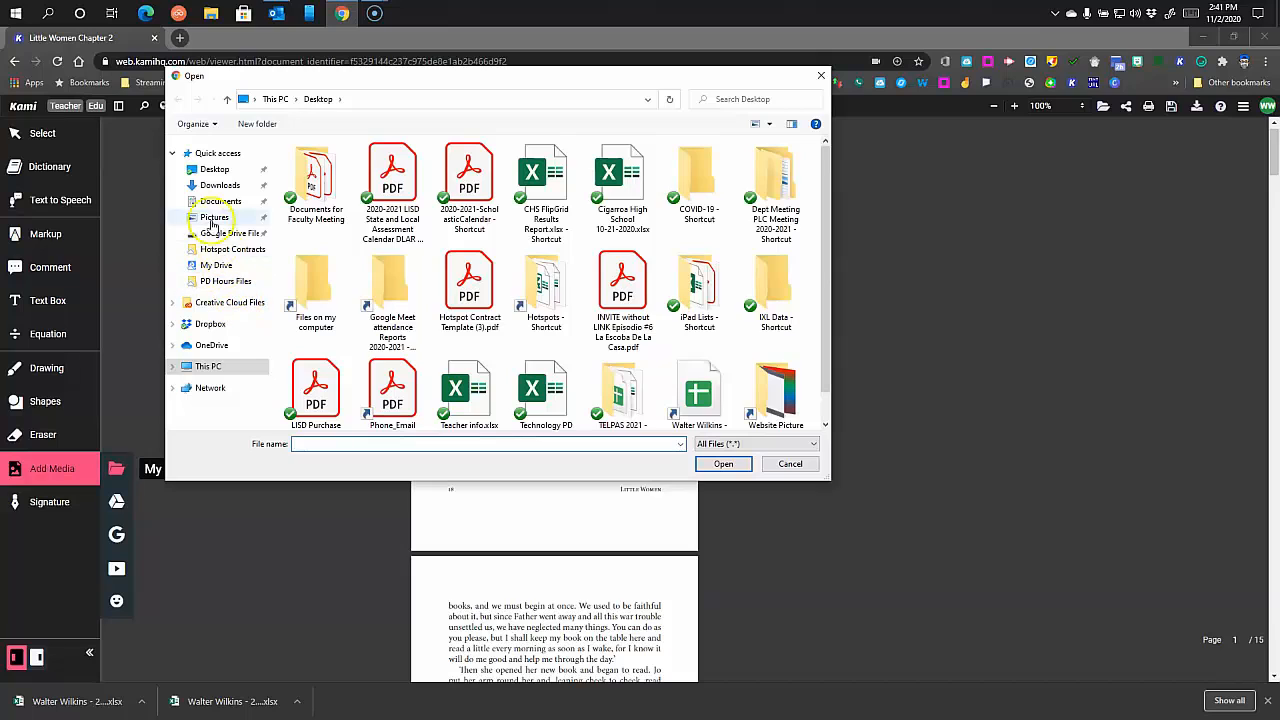
left_click(213, 218)
left_click(618, 190)
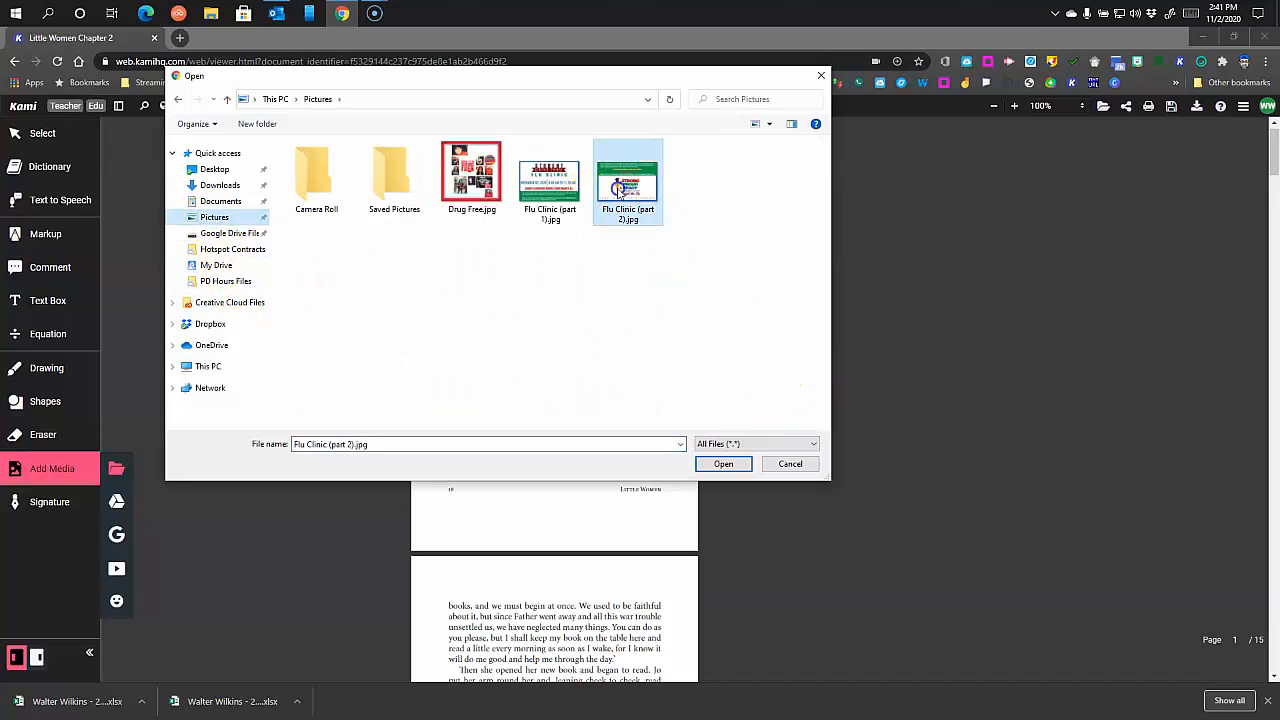
left_click(723, 464)
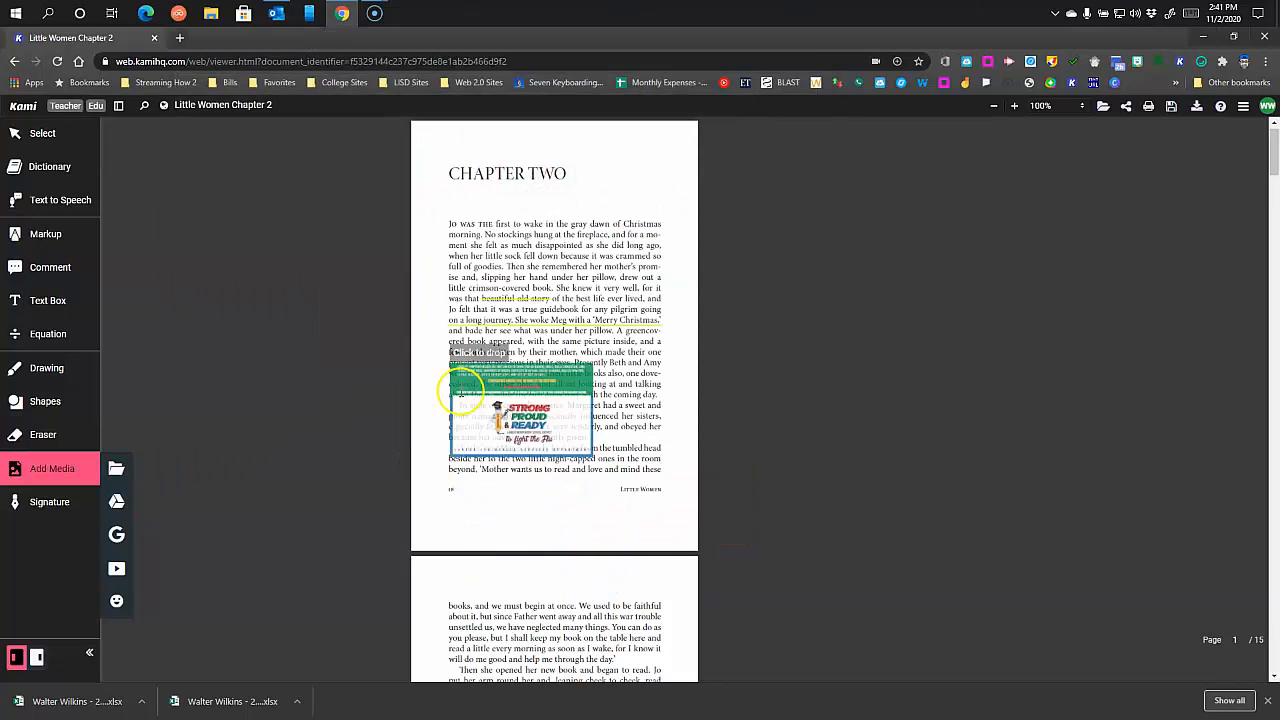
left_click(523, 161)
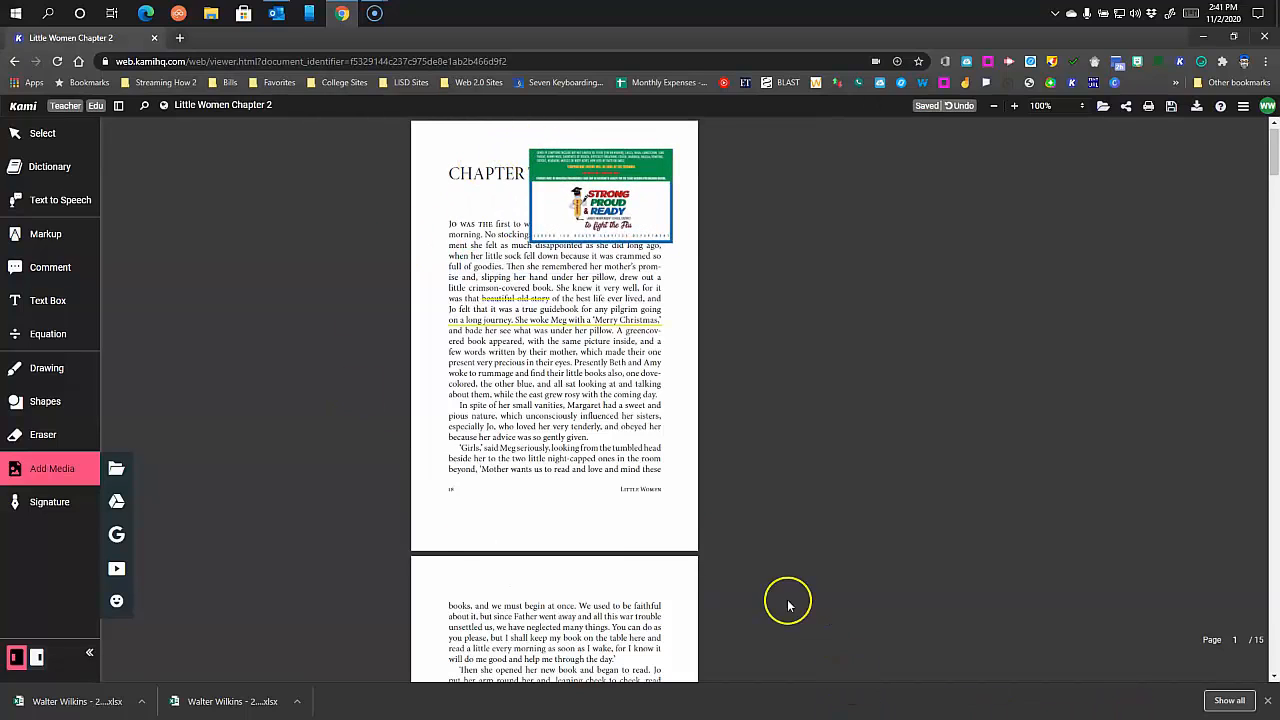
- Search Google Images for "Little women" and place the second result in the lower-right part of the first page's text
left_click(117, 536)
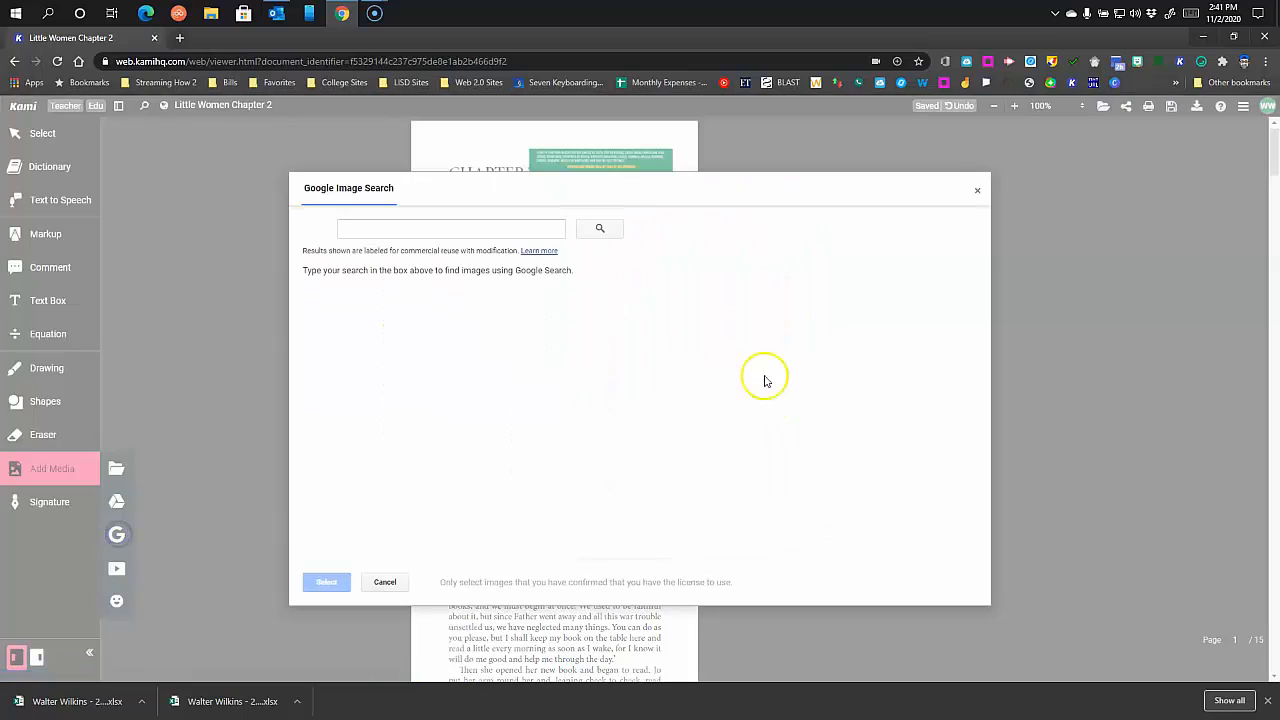
left_click(461, 230)
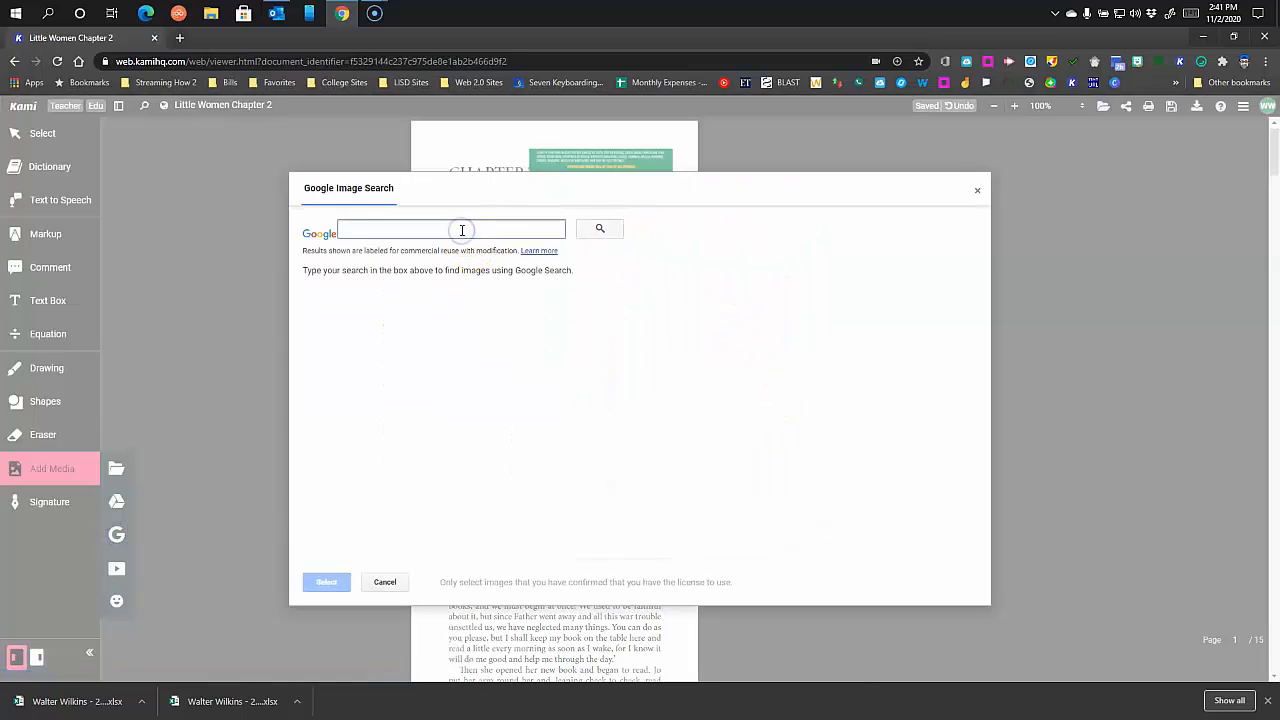
type("Little women")
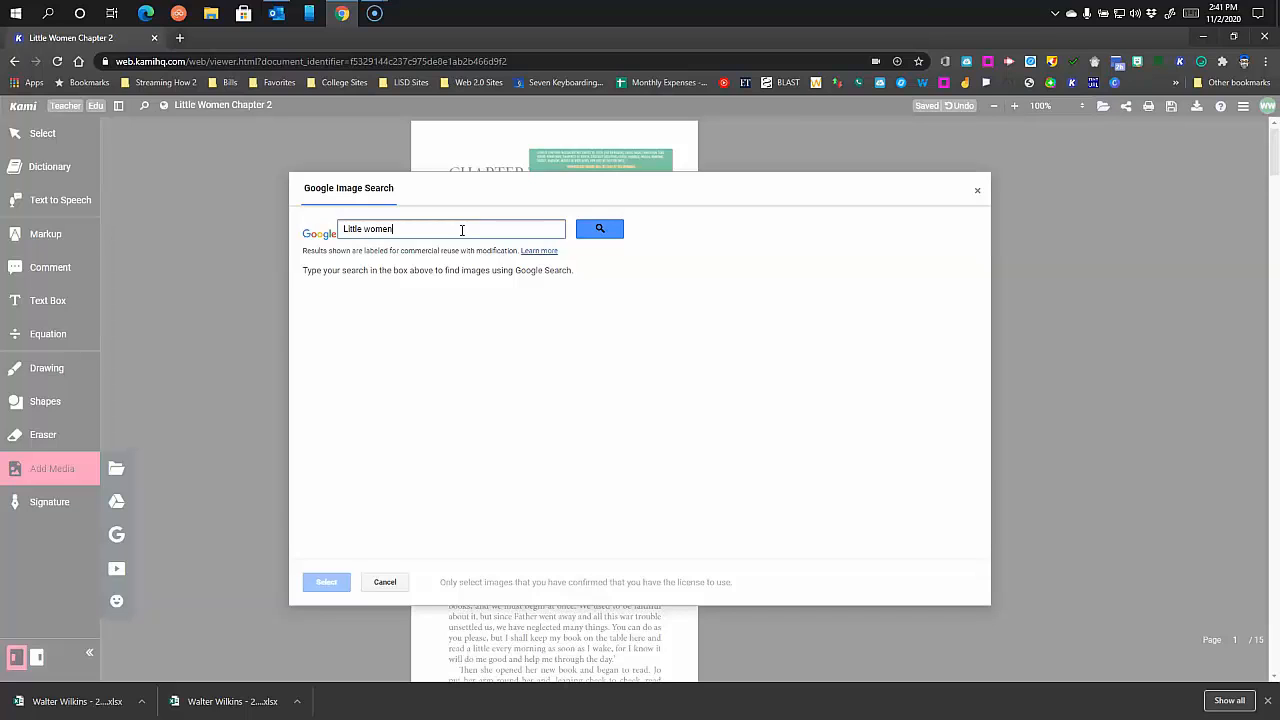
key("Return")
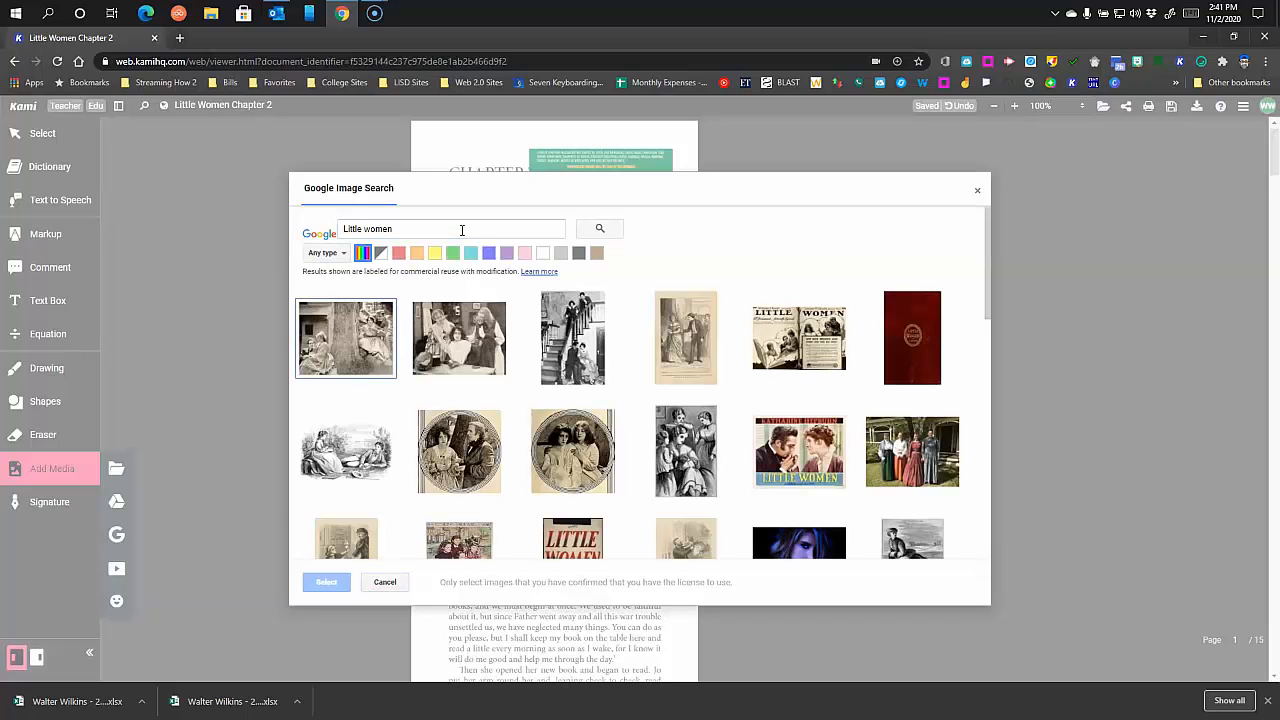
left_click(467, 341)
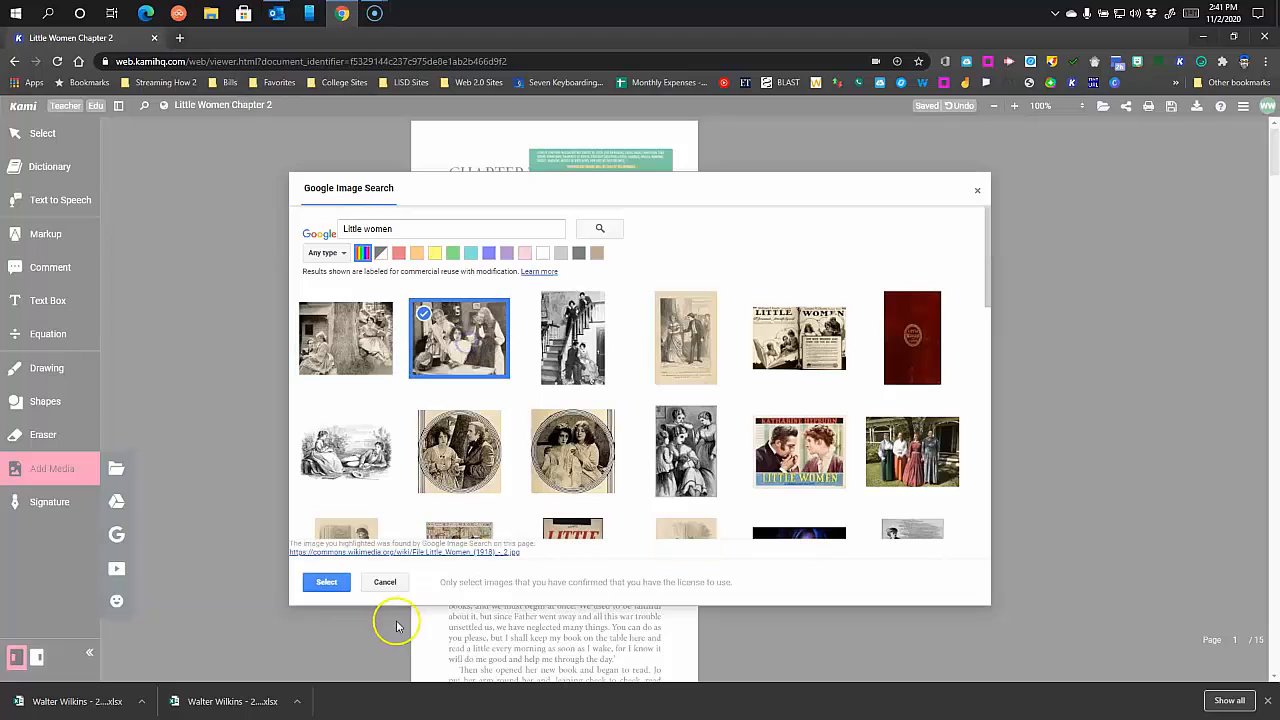
left_click(326, 583)
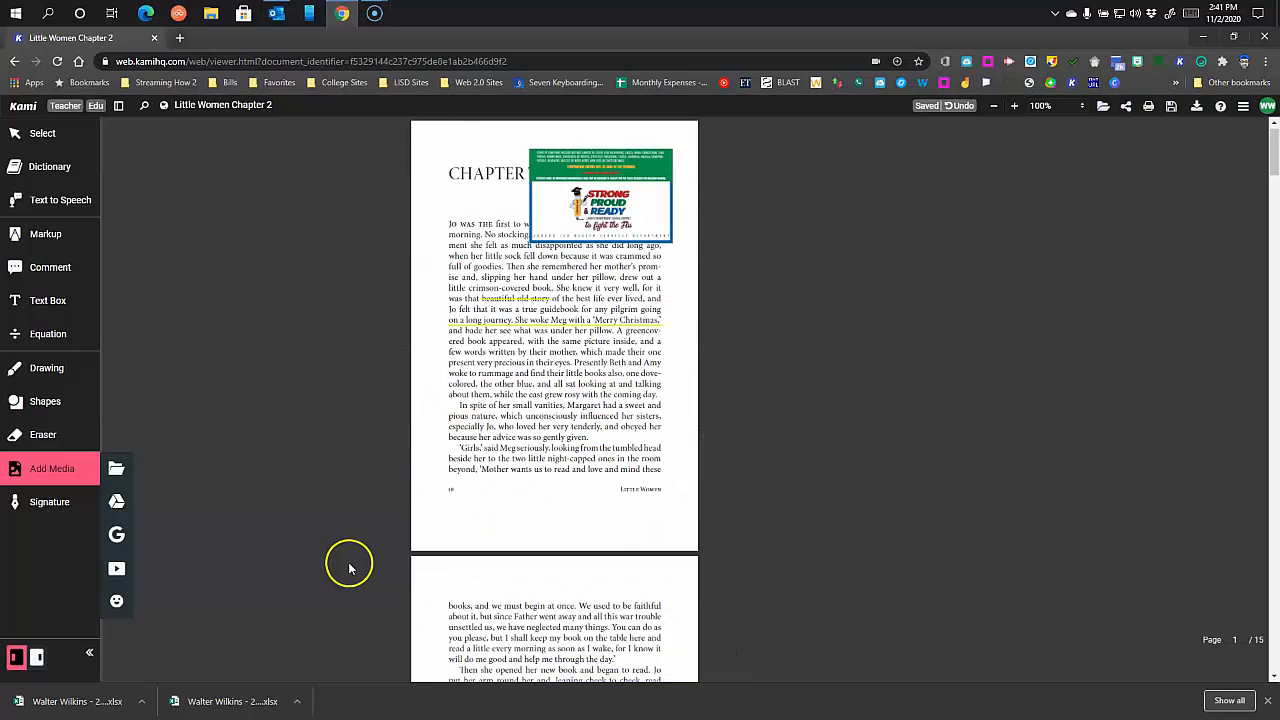
left_click(520, 430)
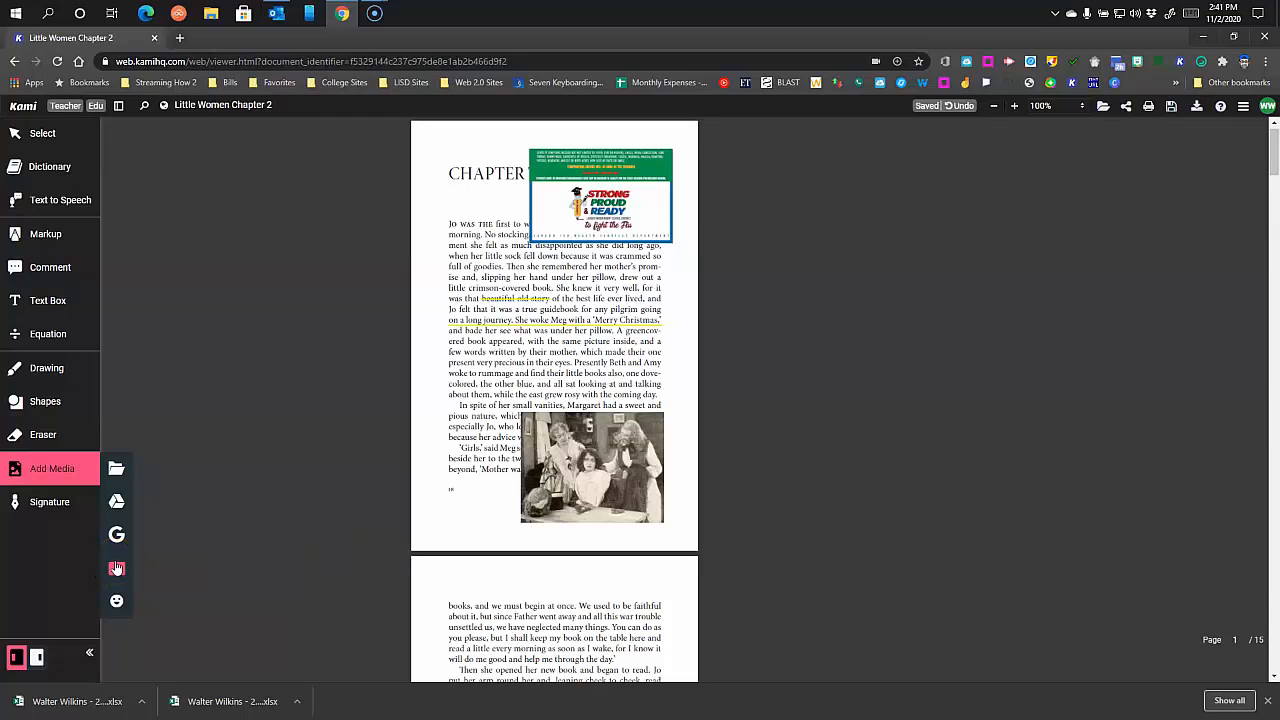
- Check the Add Media beta feature in the Kami account settings, and return to the document
left_click(1268, 107)
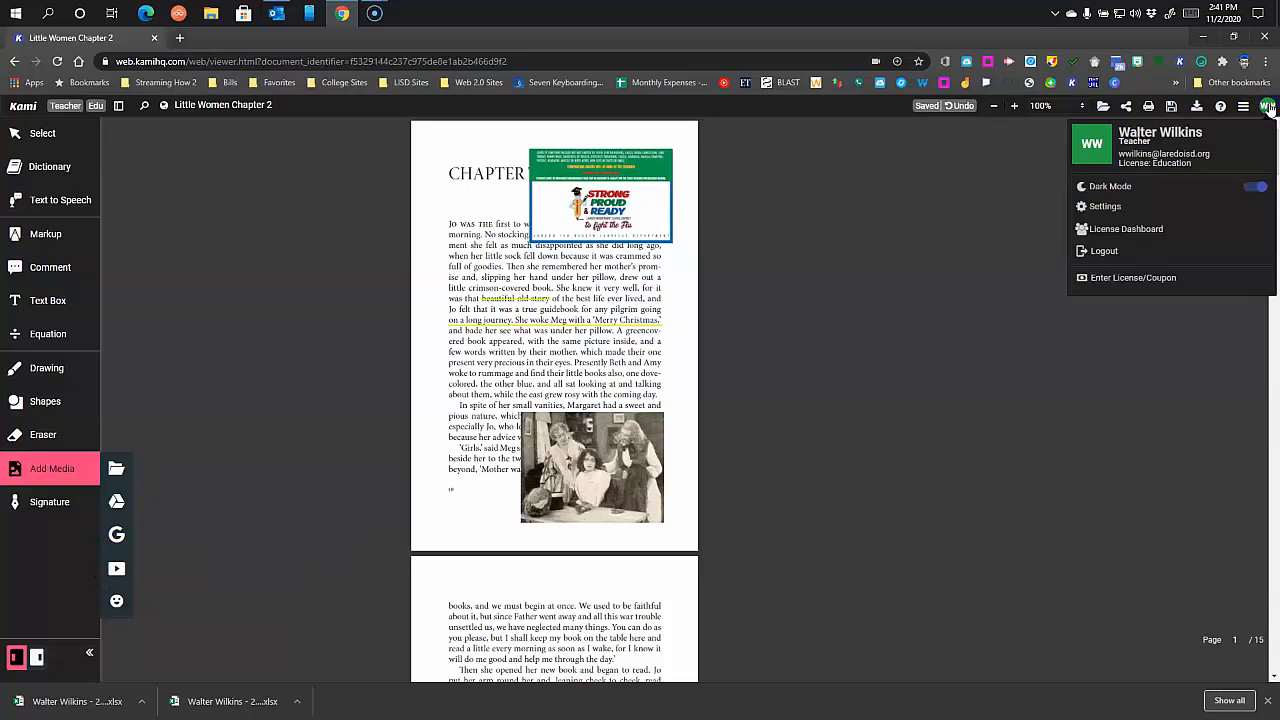
left_click(1123, 208)
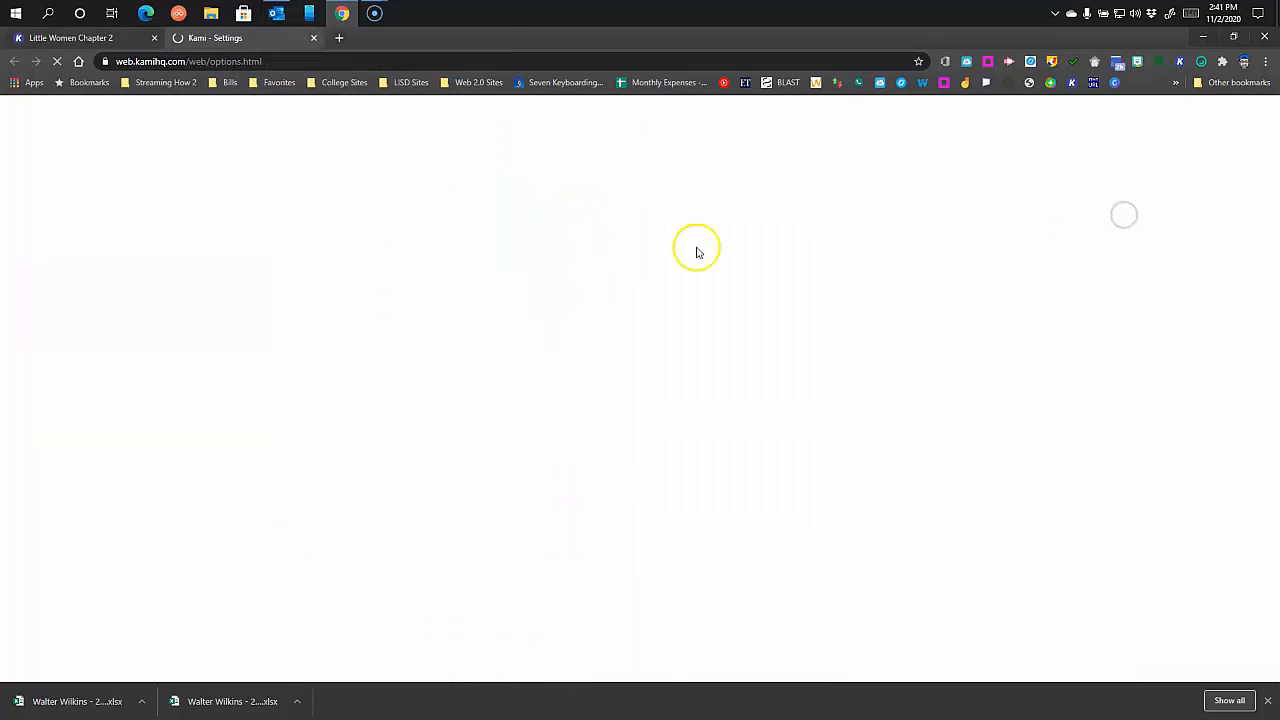
scroll(531, 420, "down", 10)
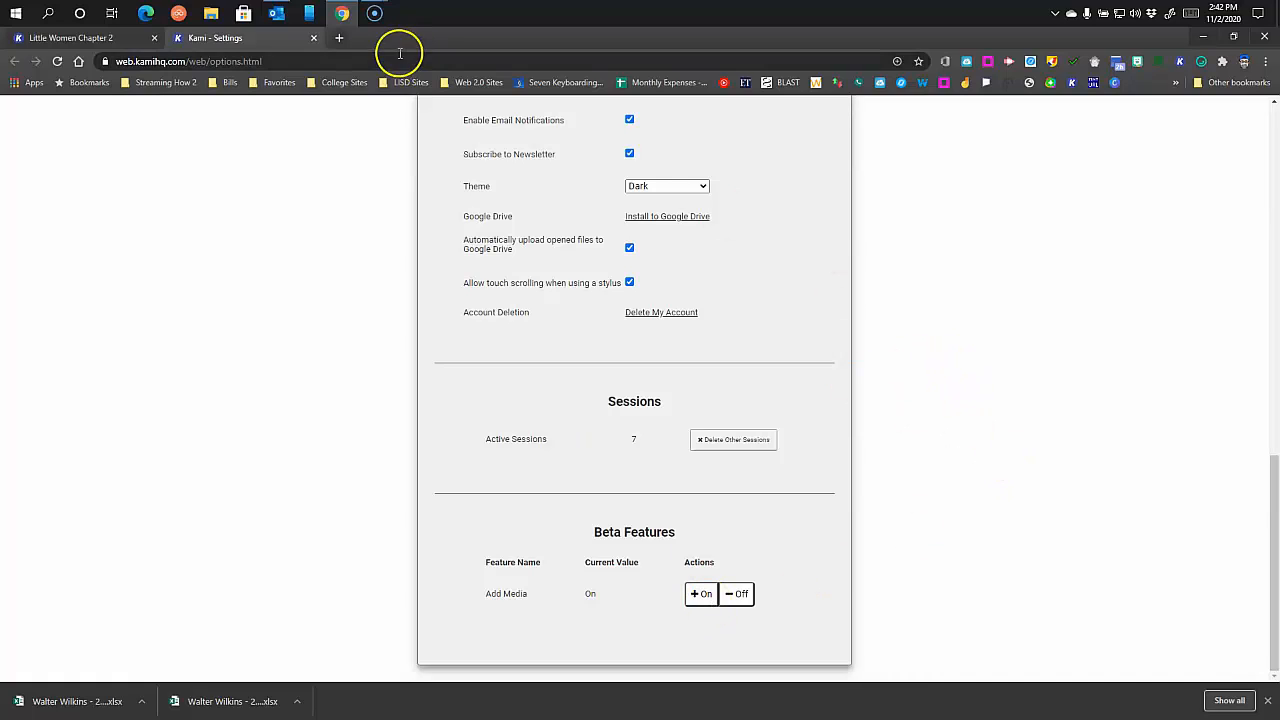
left_click(313, 38)
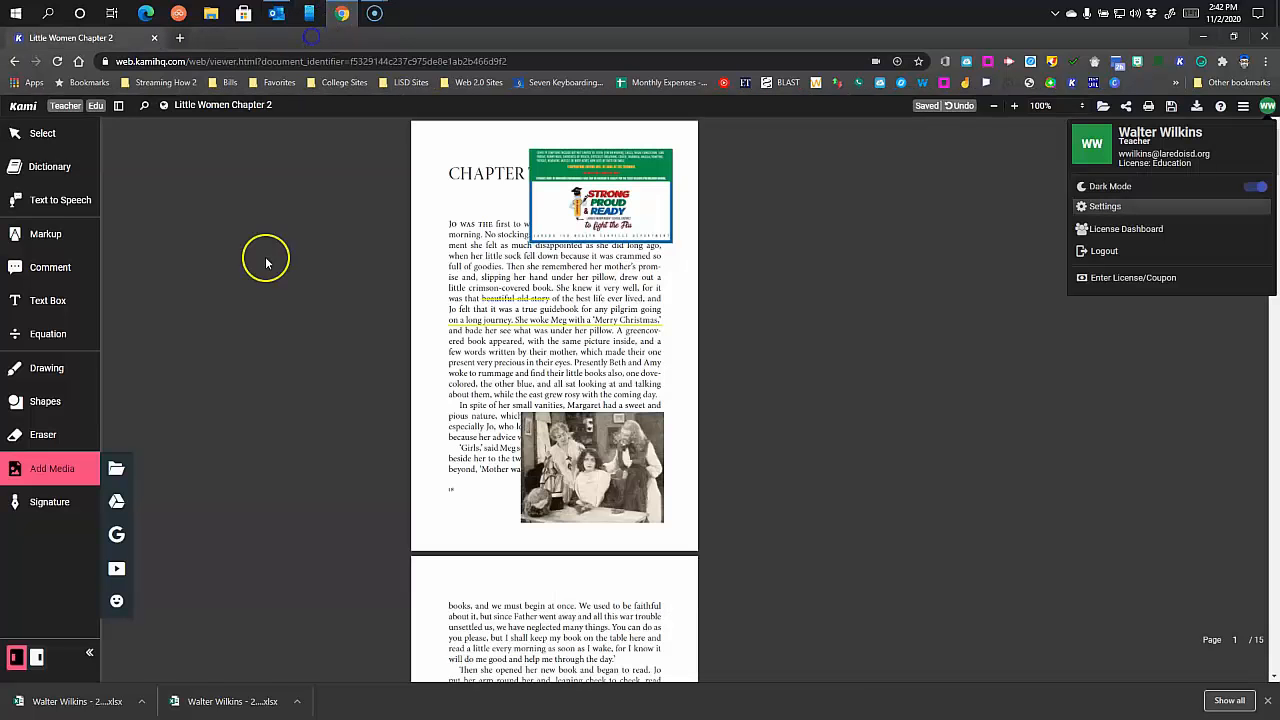
- Search YouTube for "Little Women" and place the video "Full Film Clip: To Be Loved" over the opening lines of page 2
left_click(108, 570)
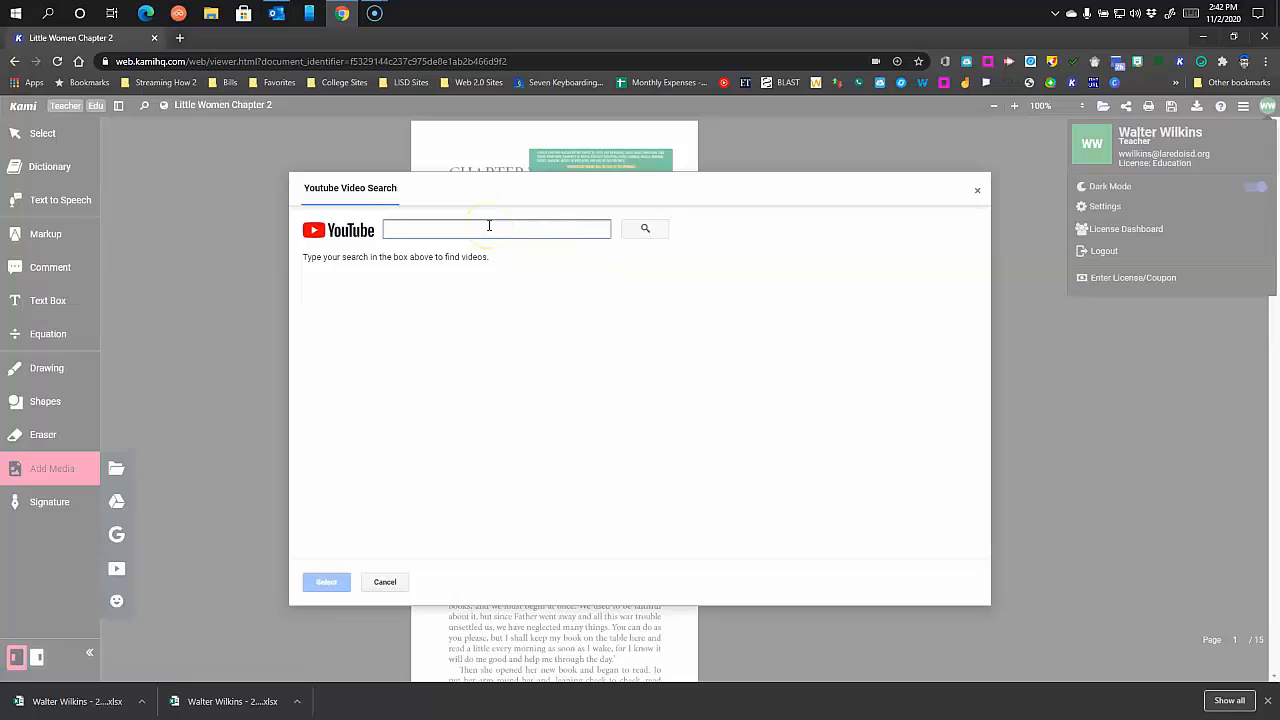
type("Little Wo")
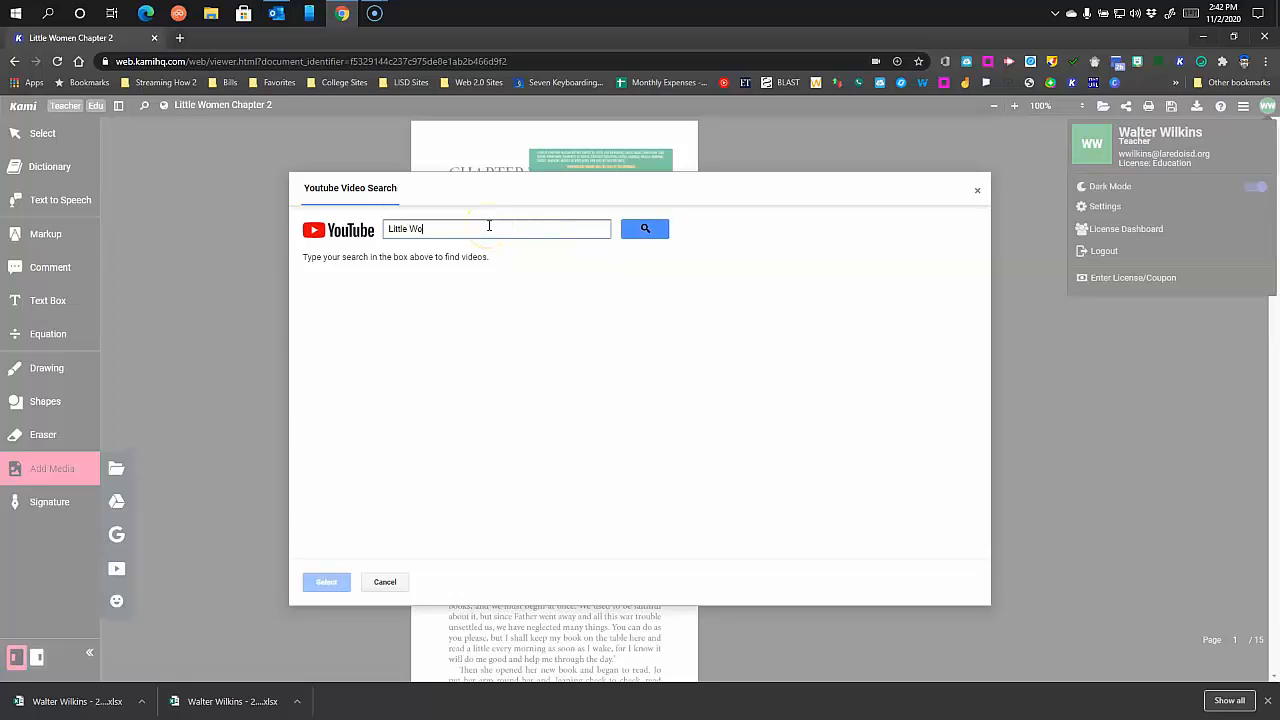
type("men")
key("Return")
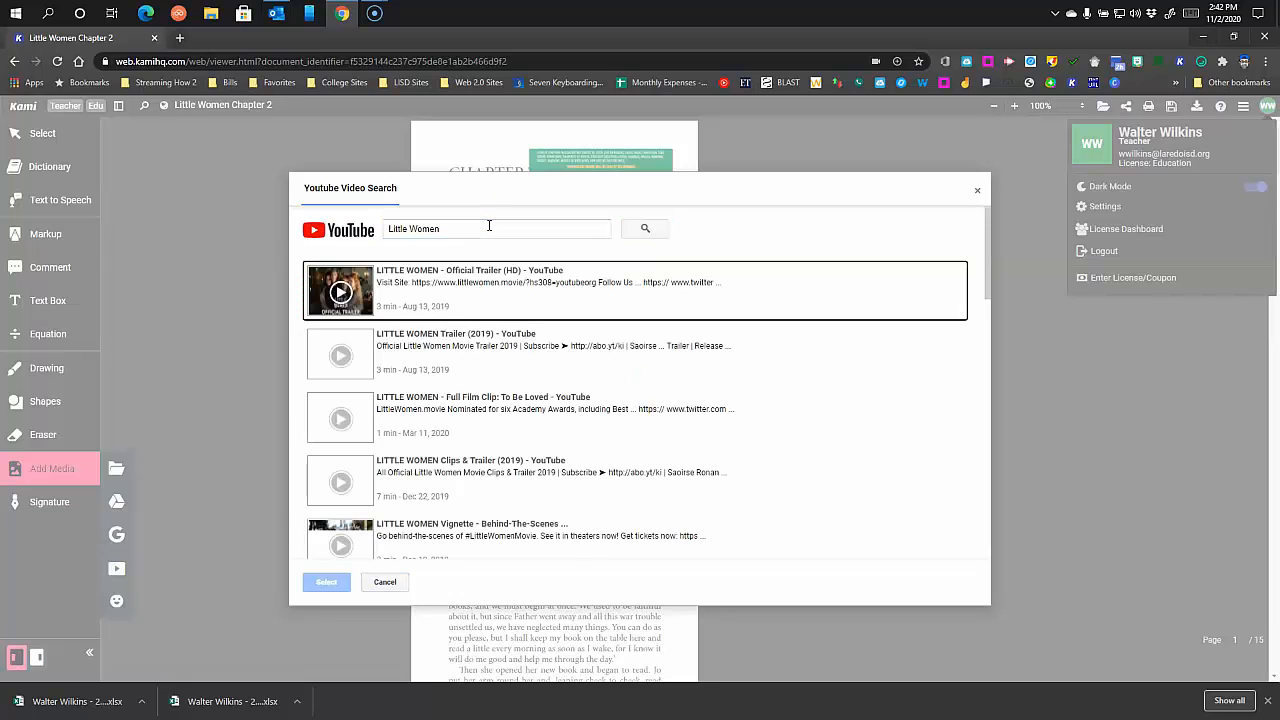
left_click(413, 400)
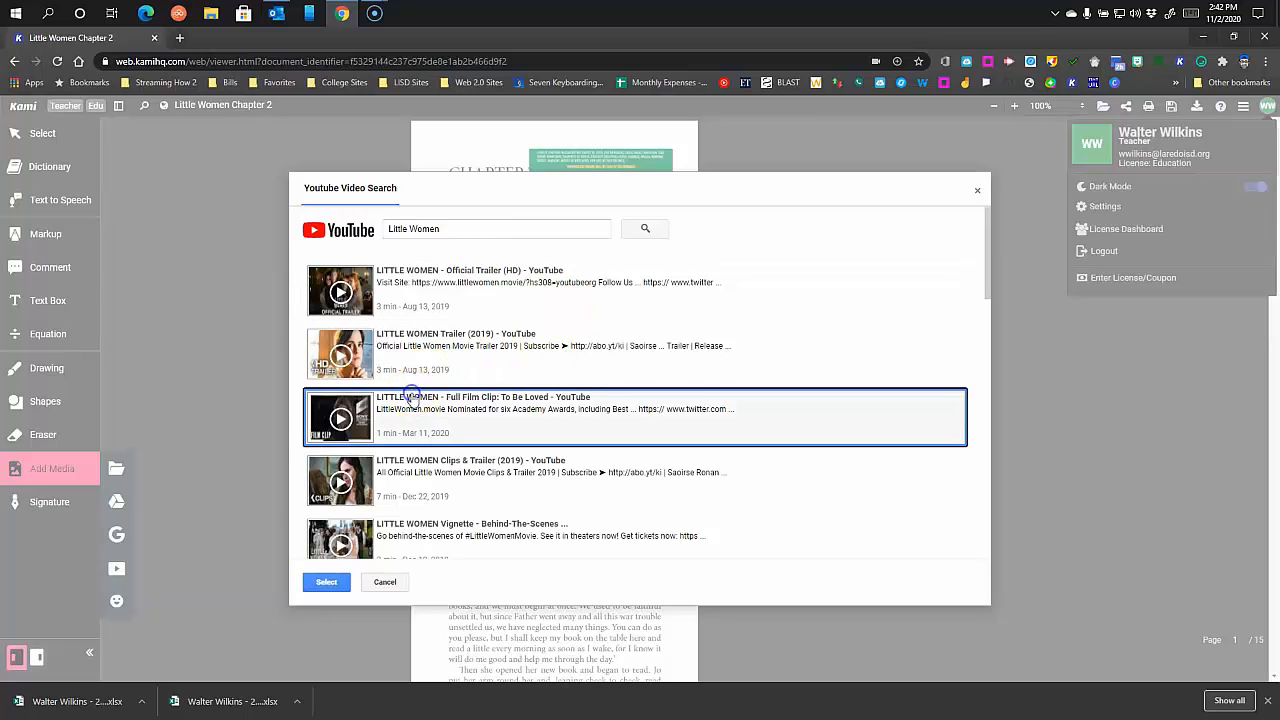
left_click(326, 582)
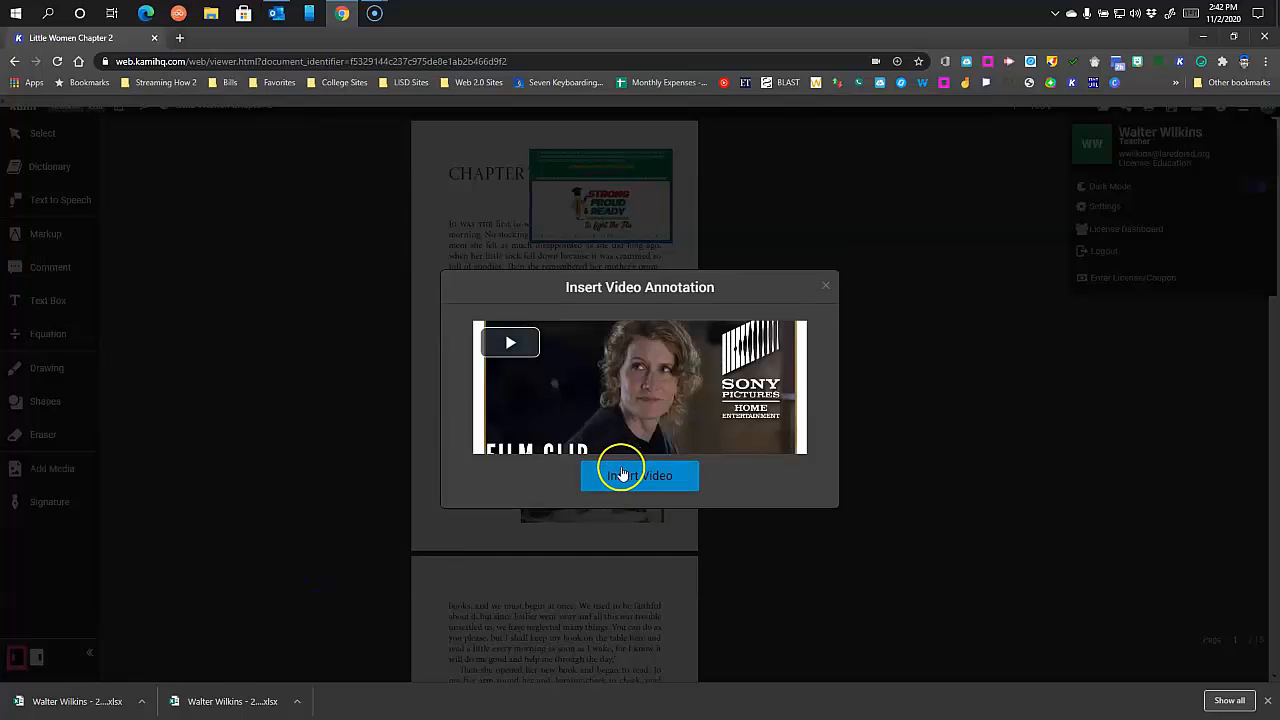
left_click(622, 474)
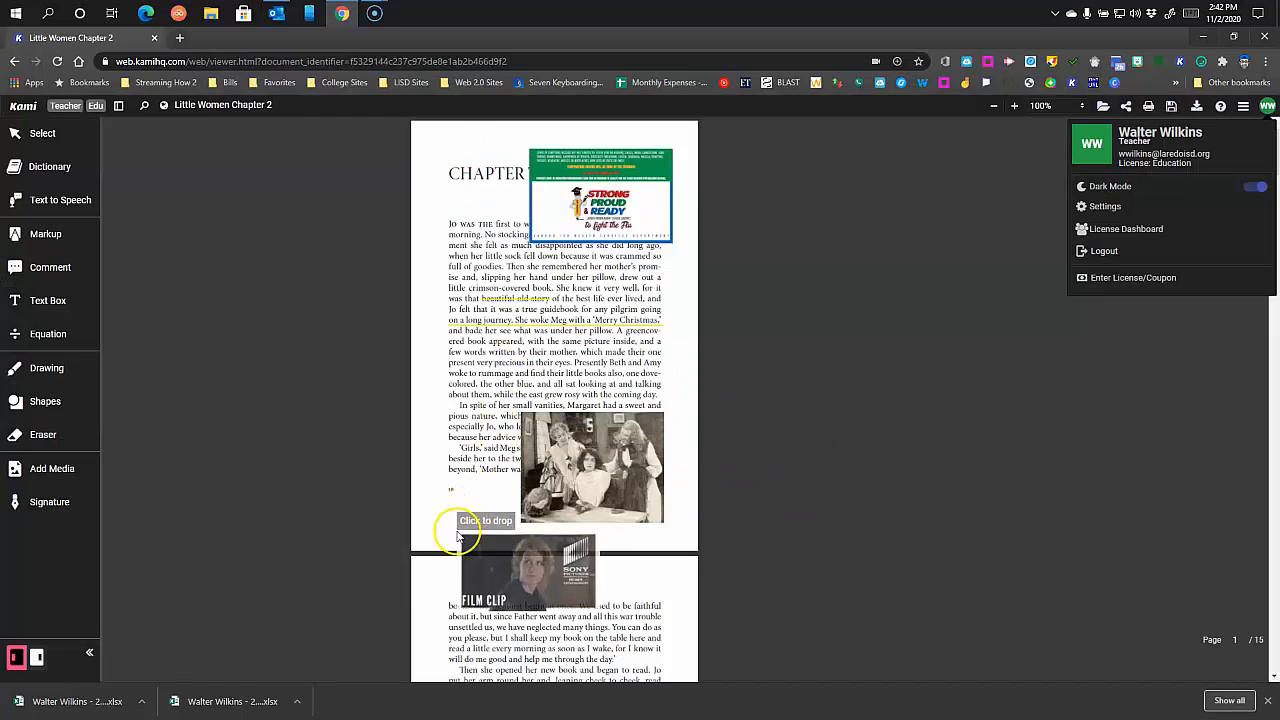
left_click(422, 580)
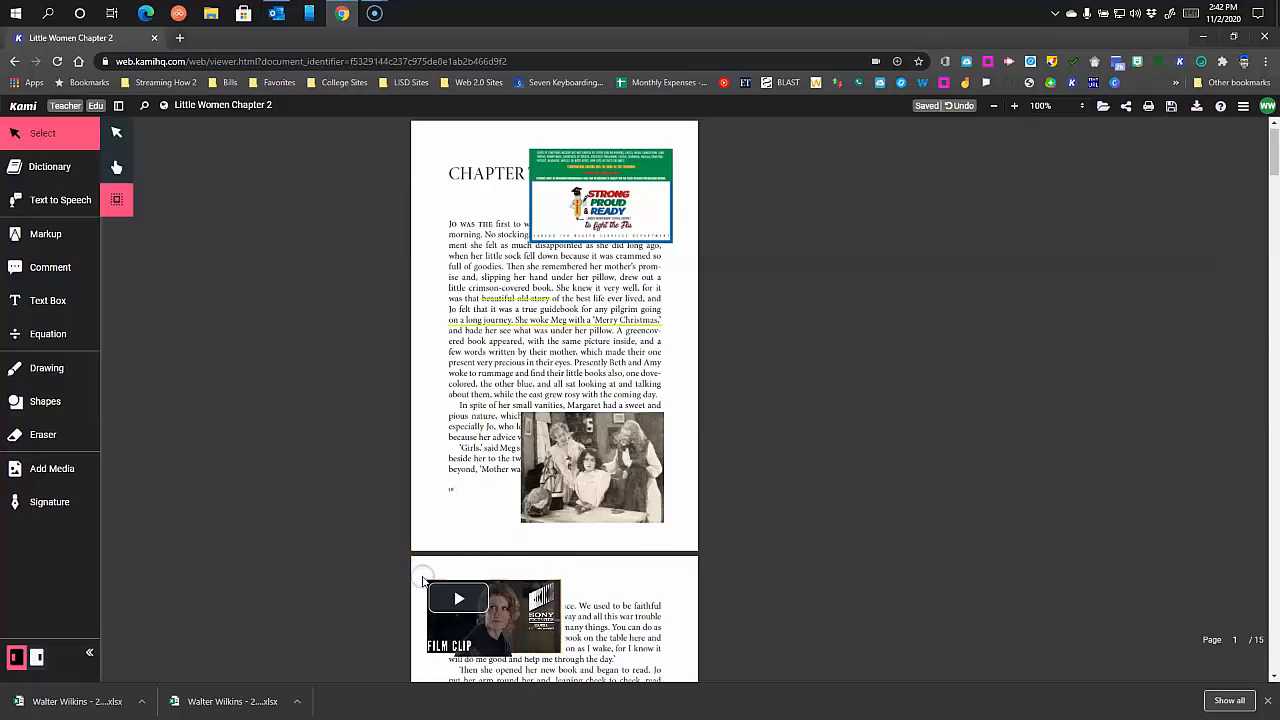
- Place the star sticker reading "Stellar" in the upper-right corner of page 2
scroll(866, 530, "down", 3)
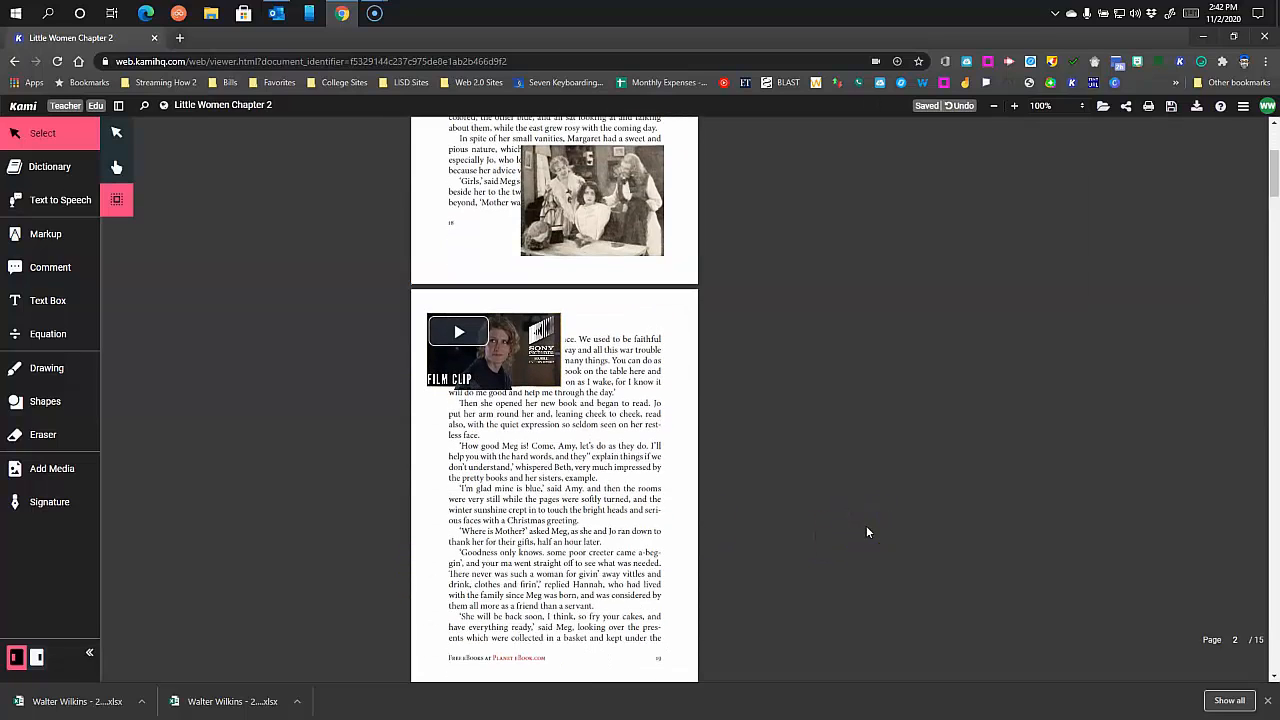
scroll(866, 532, "down", 1)
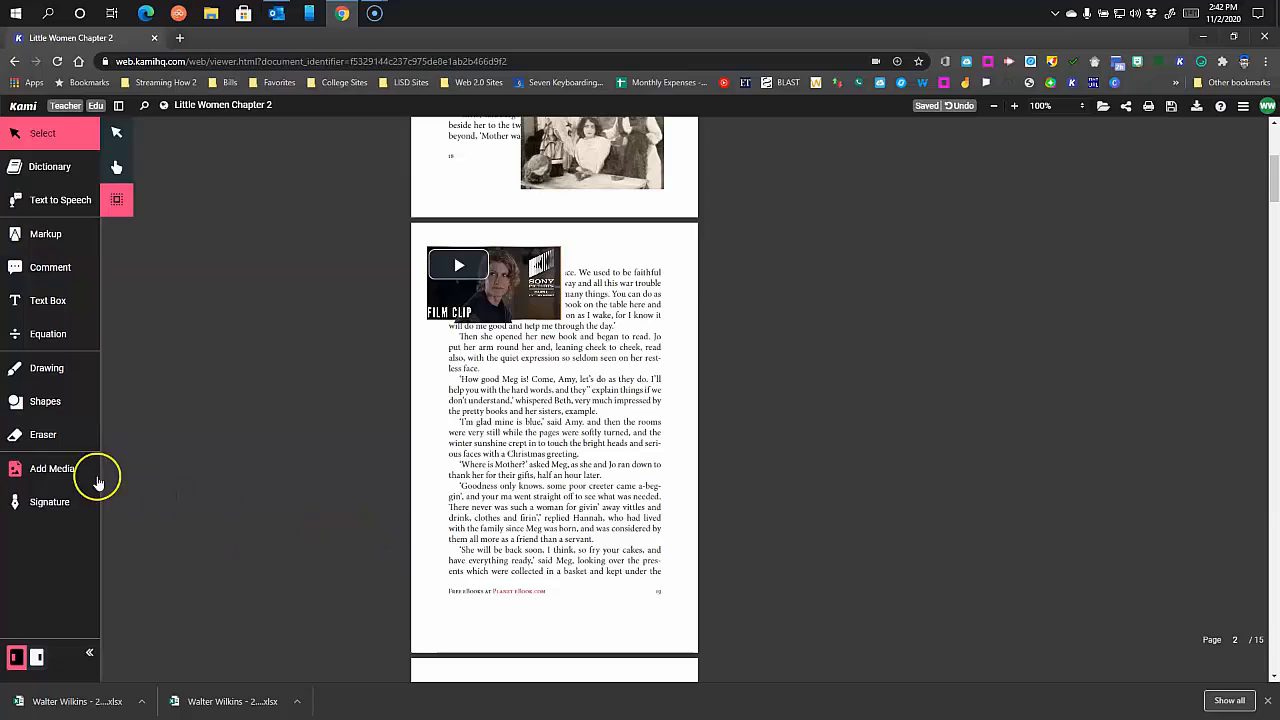
left_click(55, 472)
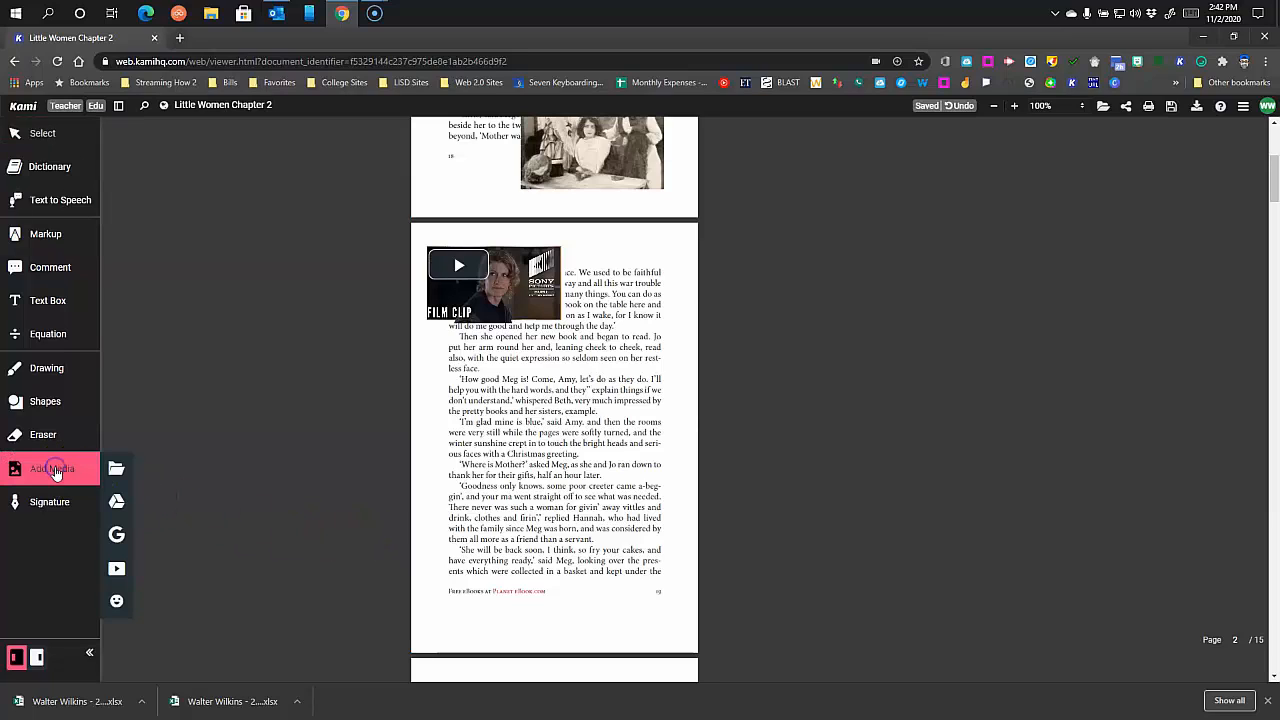
left_click(117, 604)
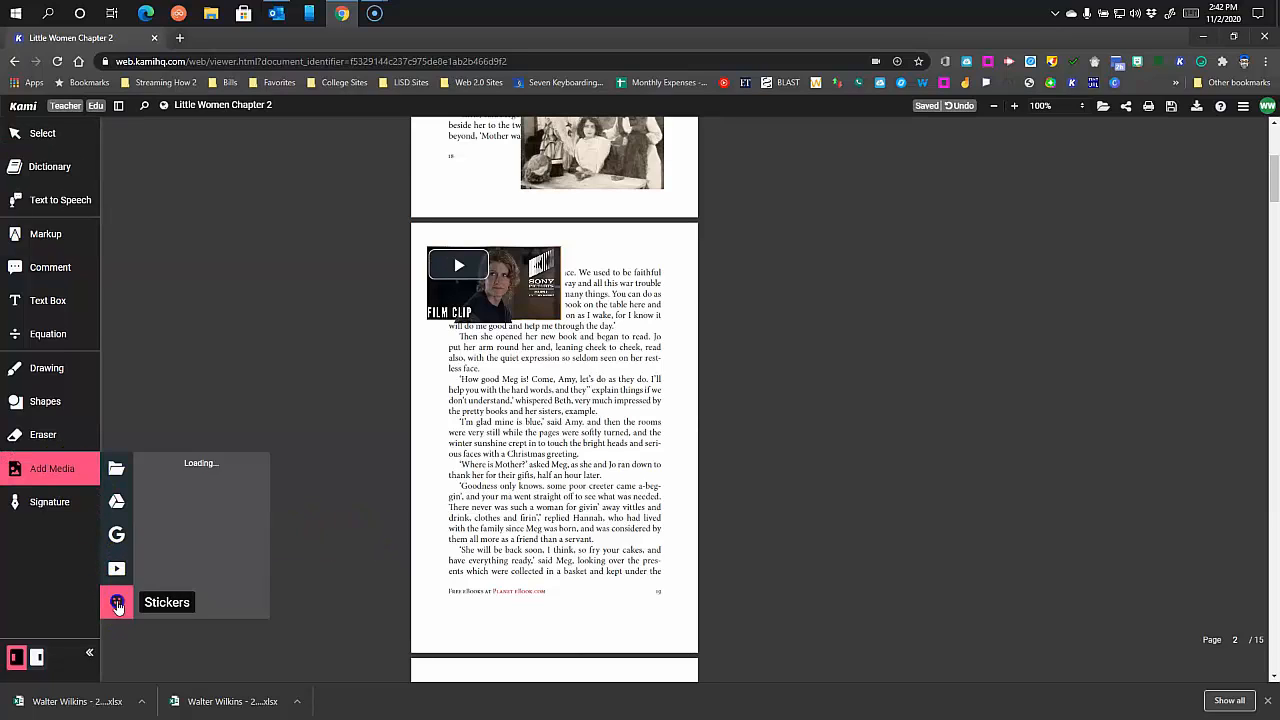
left_click(199, 601)
left_click(199, 599)
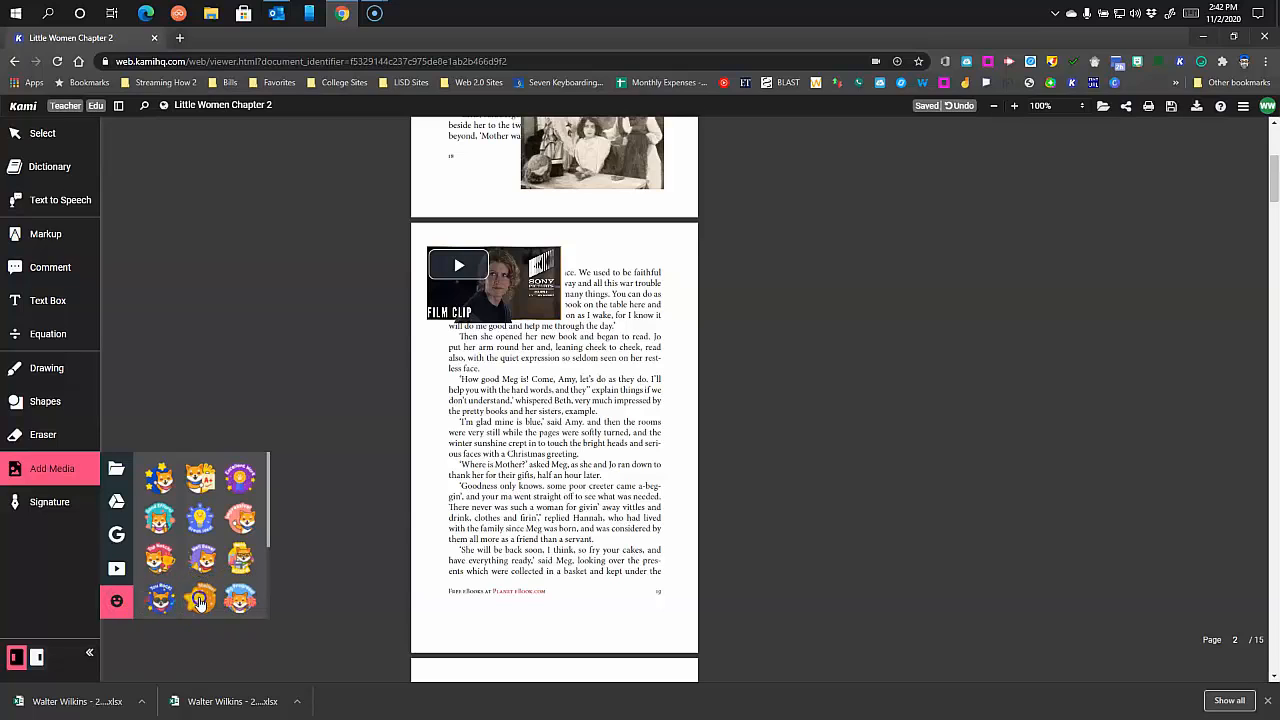
left_click(502, 540)
left_click(199, 598)
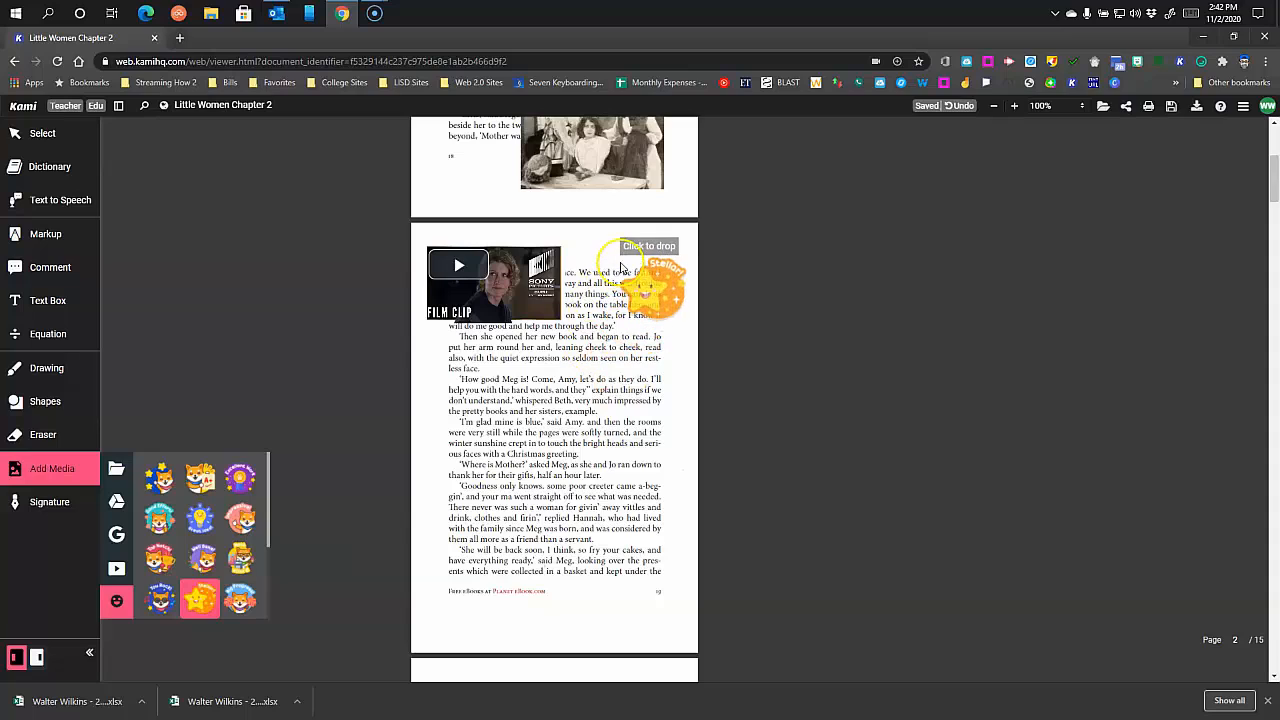
left_click(623, 232)
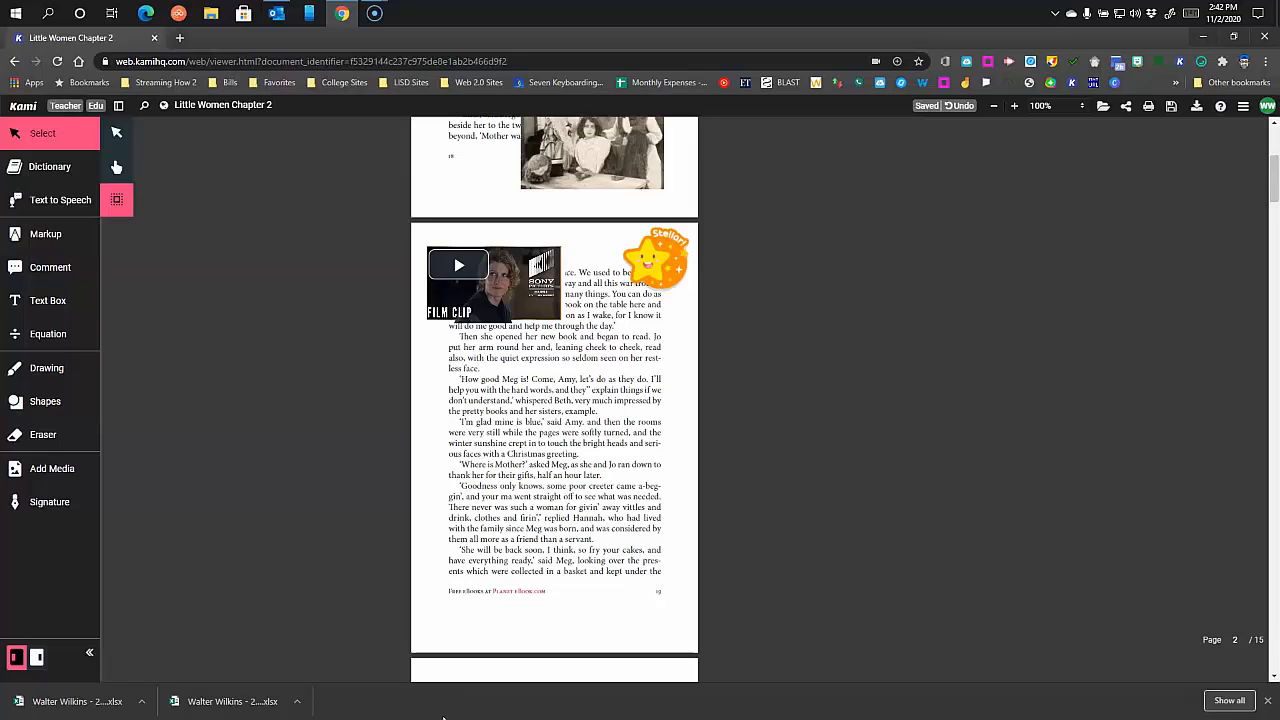
- Look at the options for adding a new signature, and close them without adding one
left_click(44, 501)
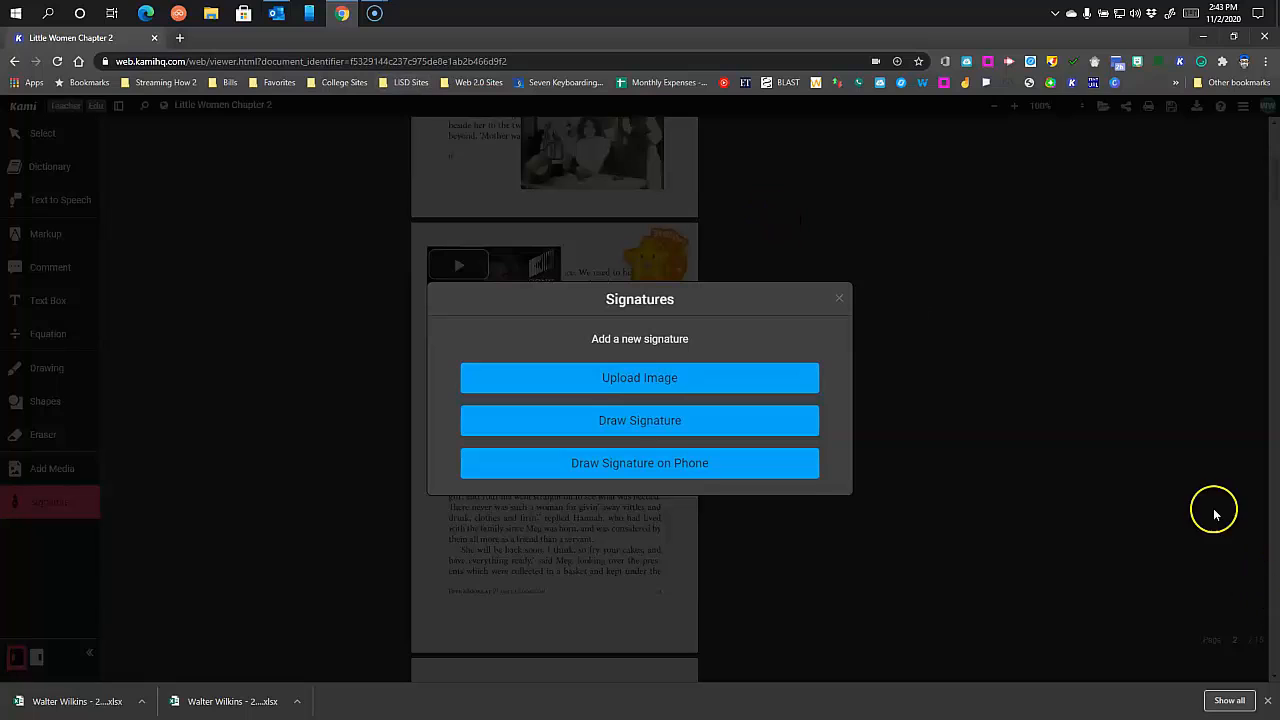
left_click(838, 297)
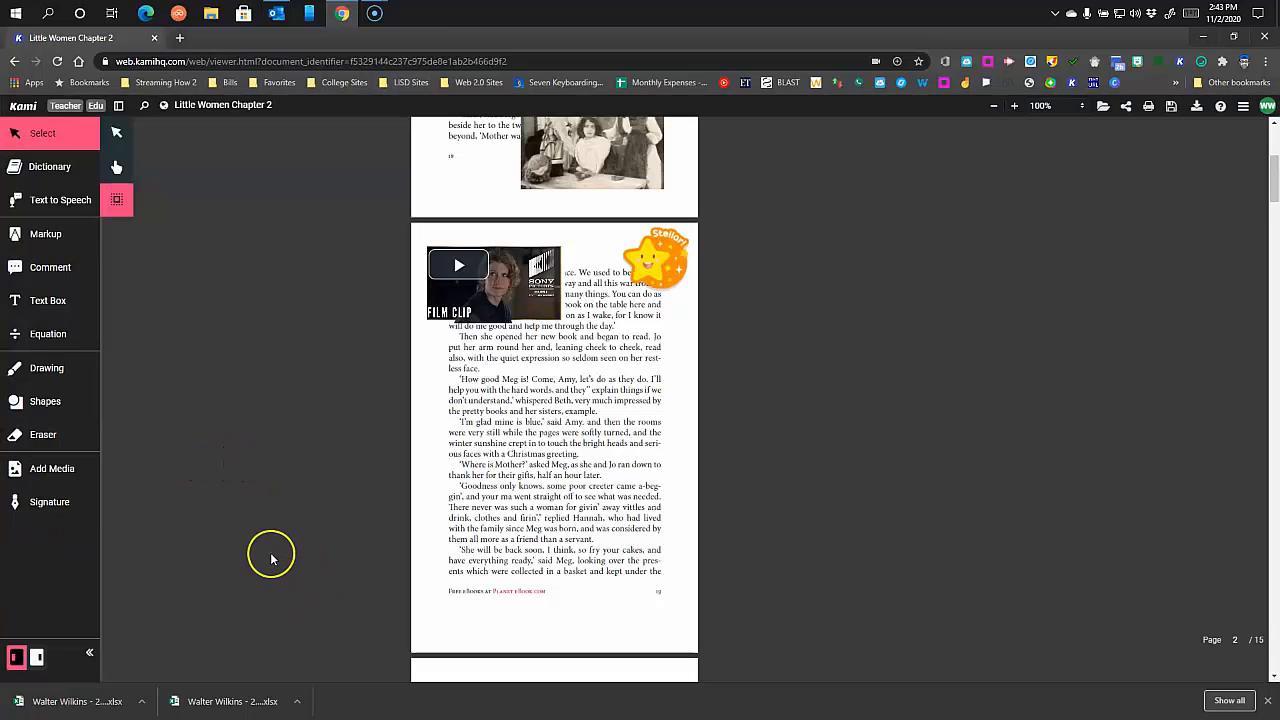
- Place a text comment marker on page 3 at the end of the line "replied Jo, dancing about" and colour it orange
scroll(272, 584, "up", 4)
scroll(272, 584, "down", 4)
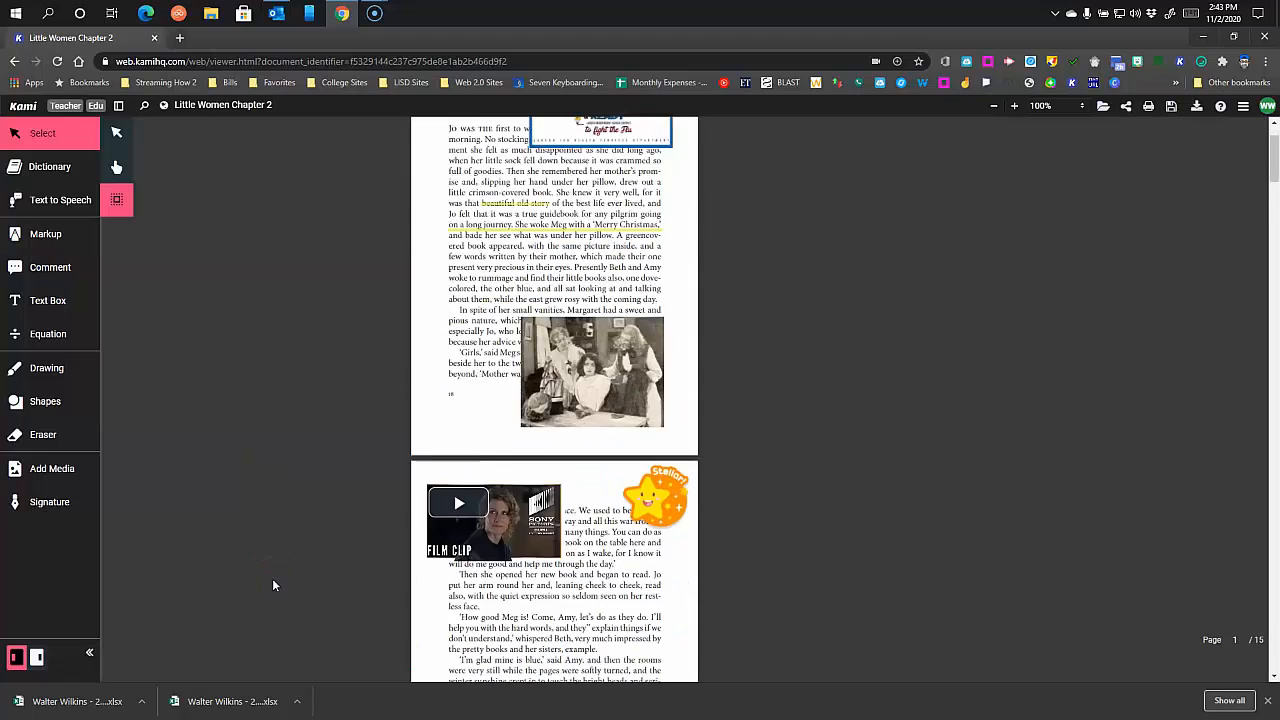
scroll(273, 580, "down", 4)
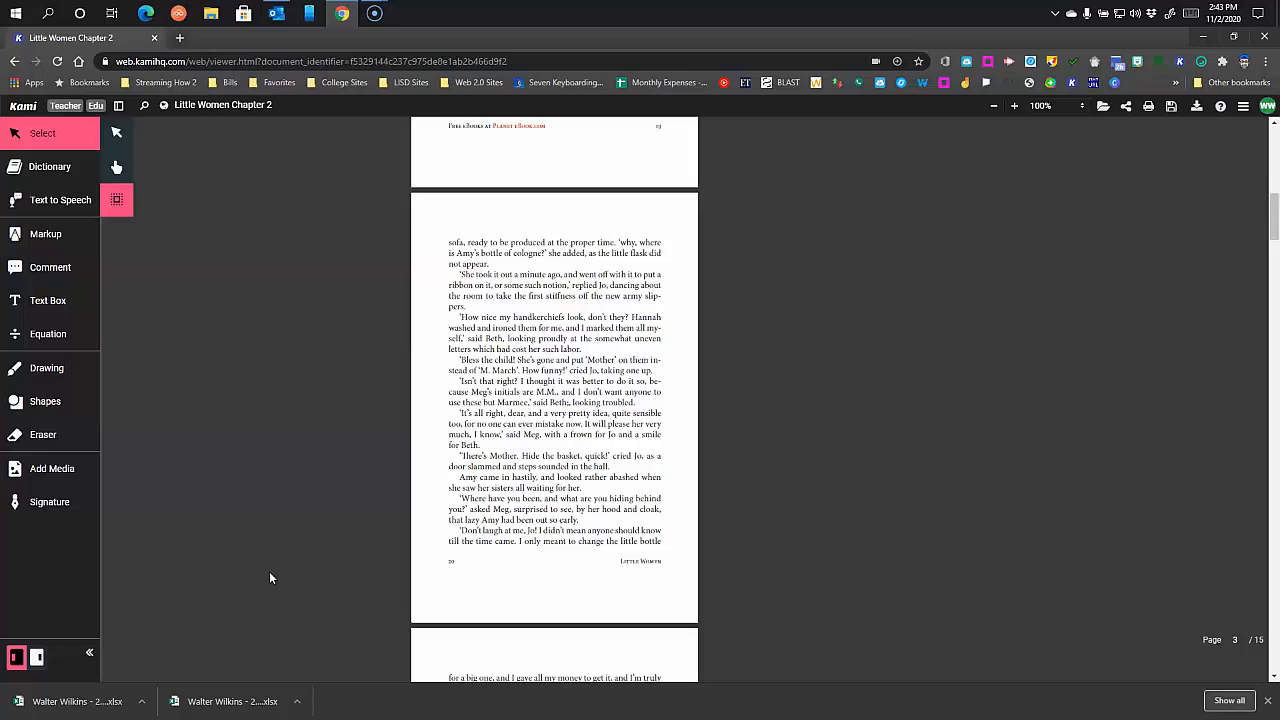
left_click(54, 272)
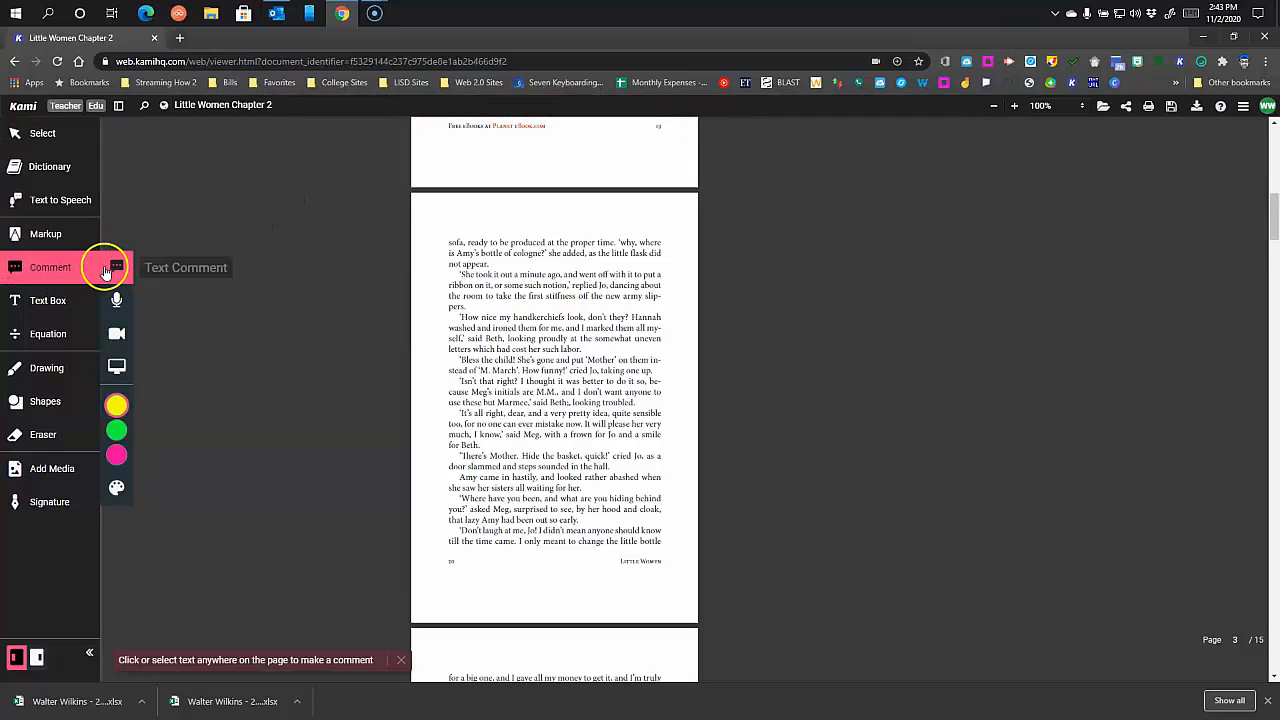
left_click(117, 268)
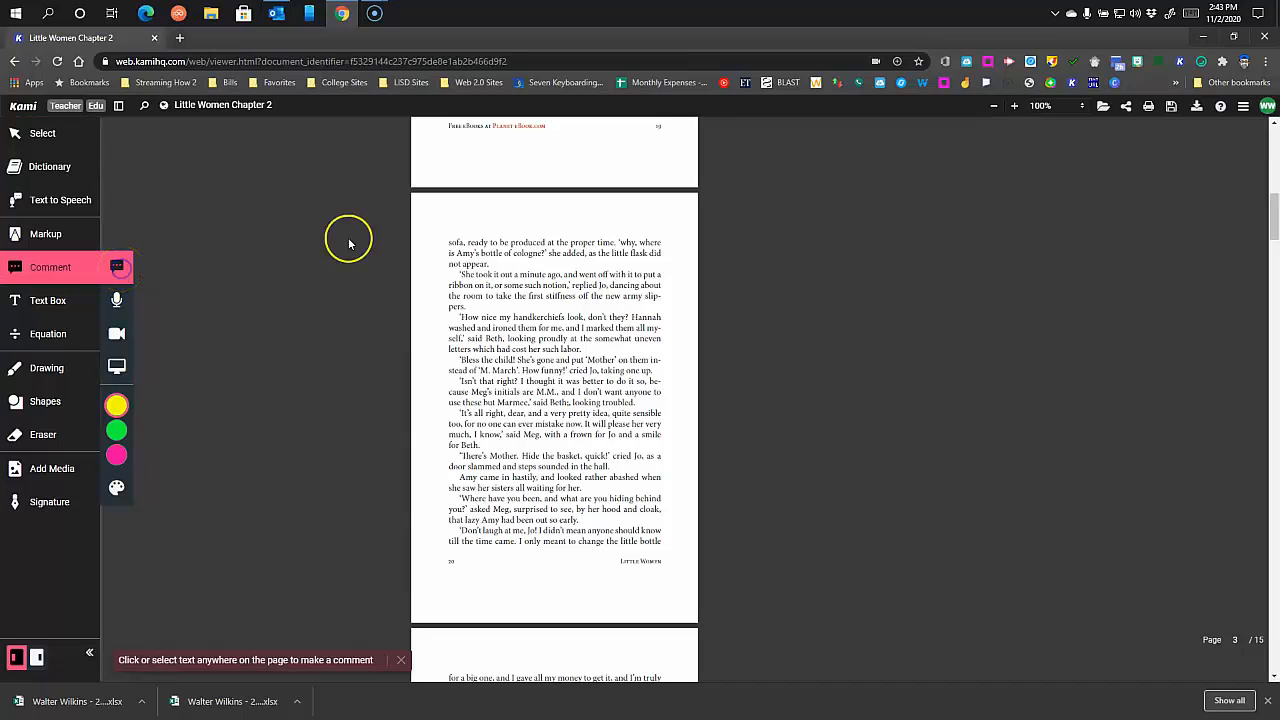
left_click_drag(569, 242, 664, 234)
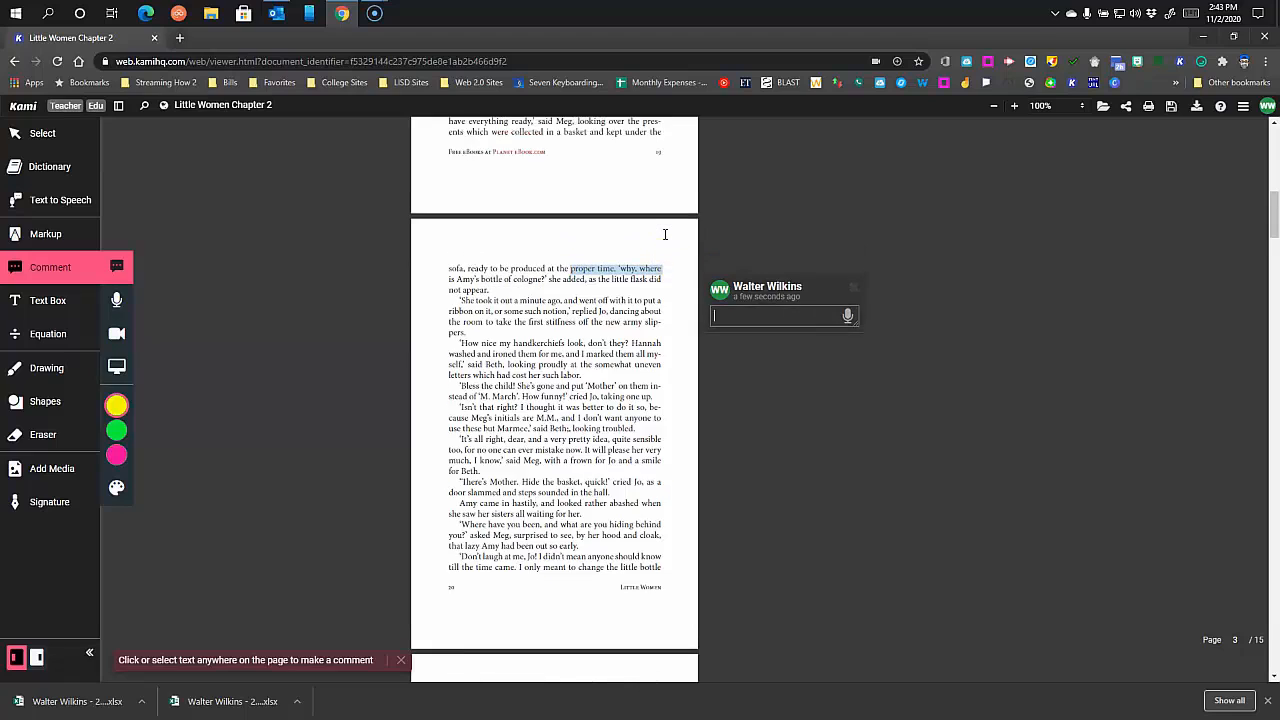
left_click(648, 260)
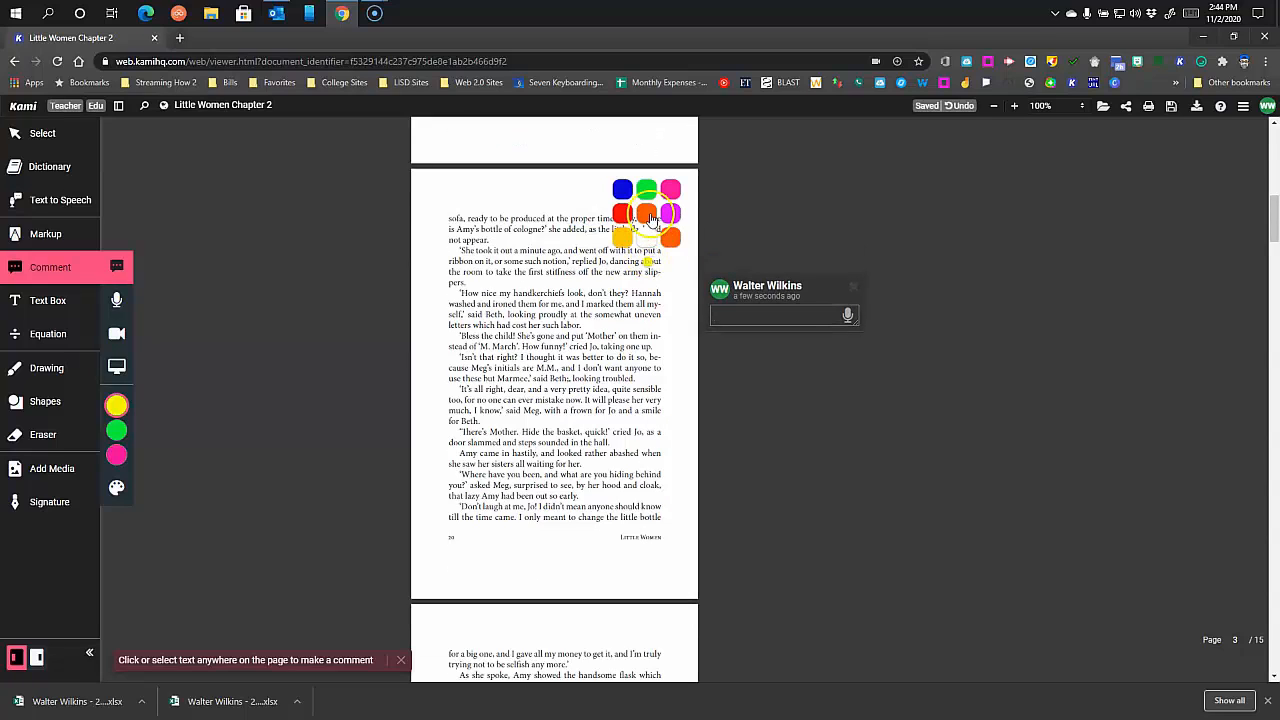
left_click(764, 318)
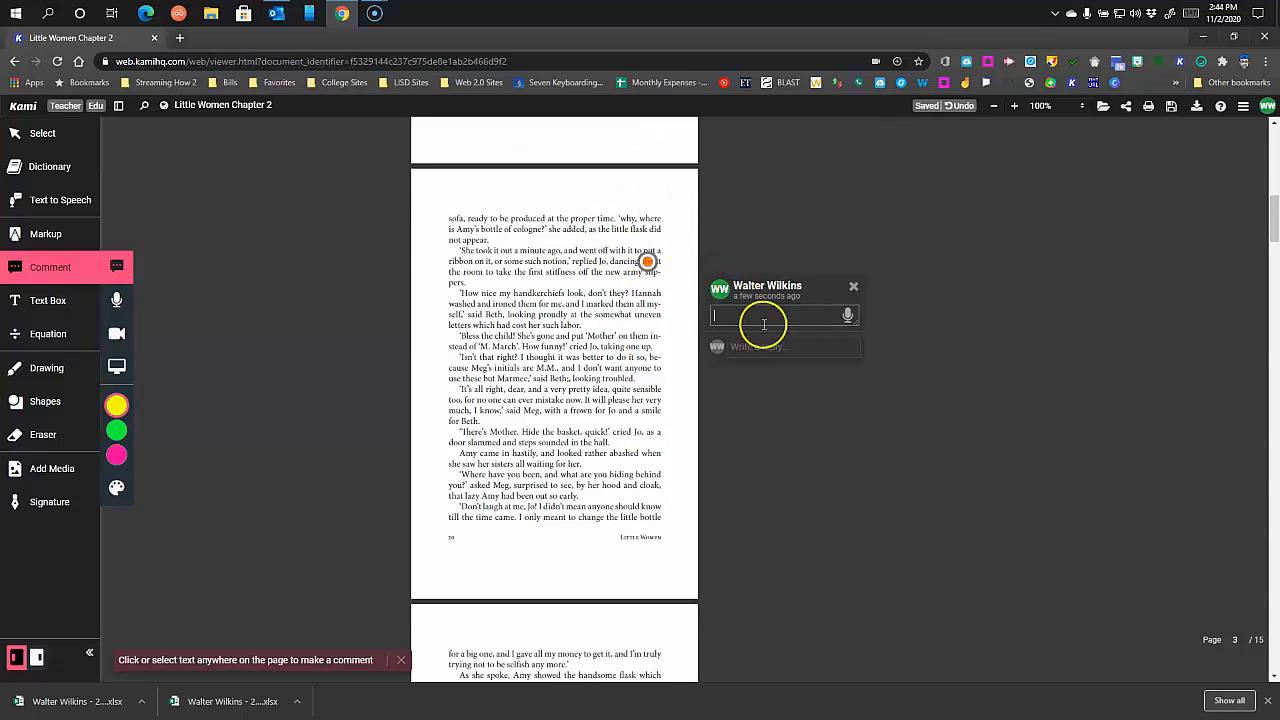
- Dictate the comment "here I would like you to tell me why she took a minute and went off with it and put a ribbon on it"
left_click(848, 316)
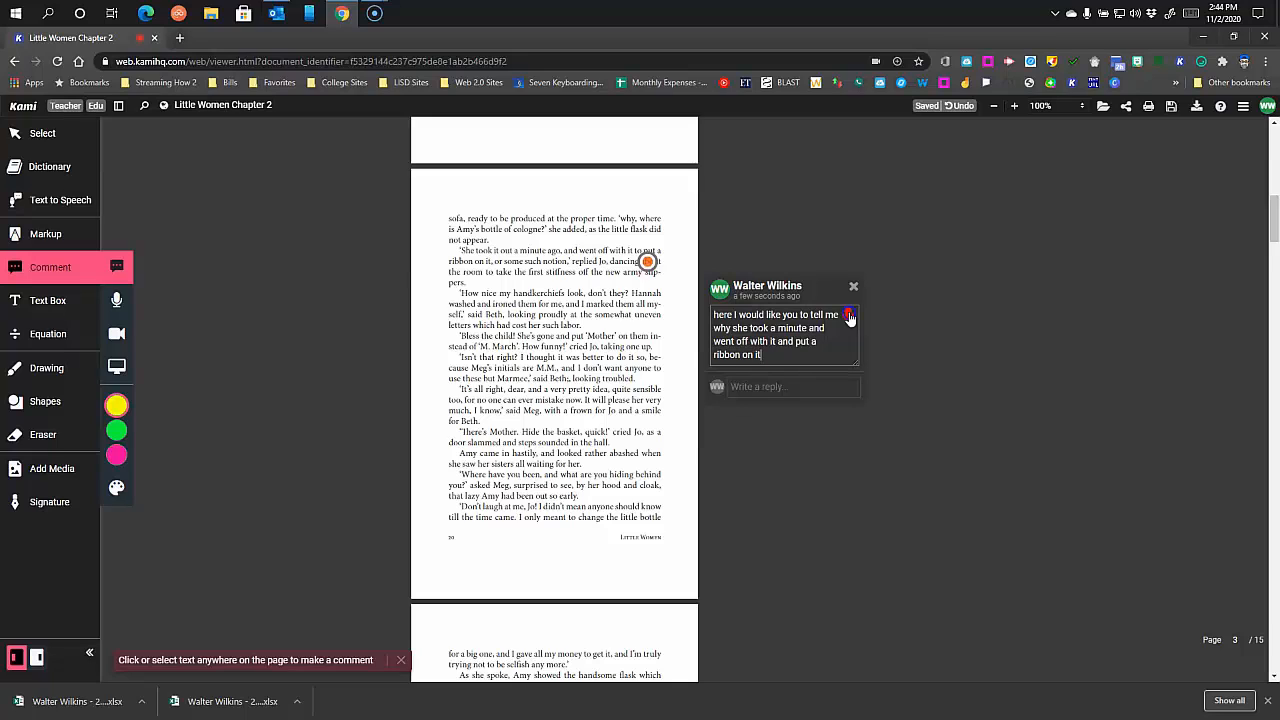
left_click(849, 317)
left_click(1025, 341)
left_click(1024, 343)
left_click(648, 261)
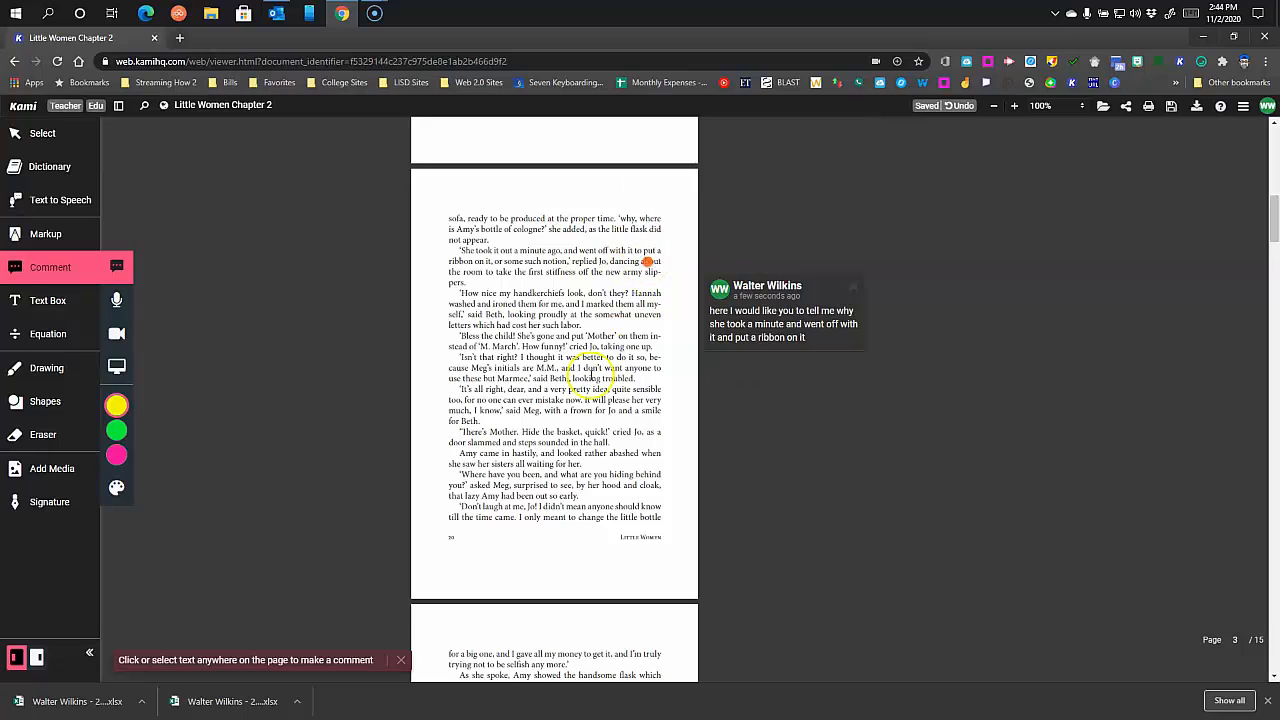
left_click(931, 389)
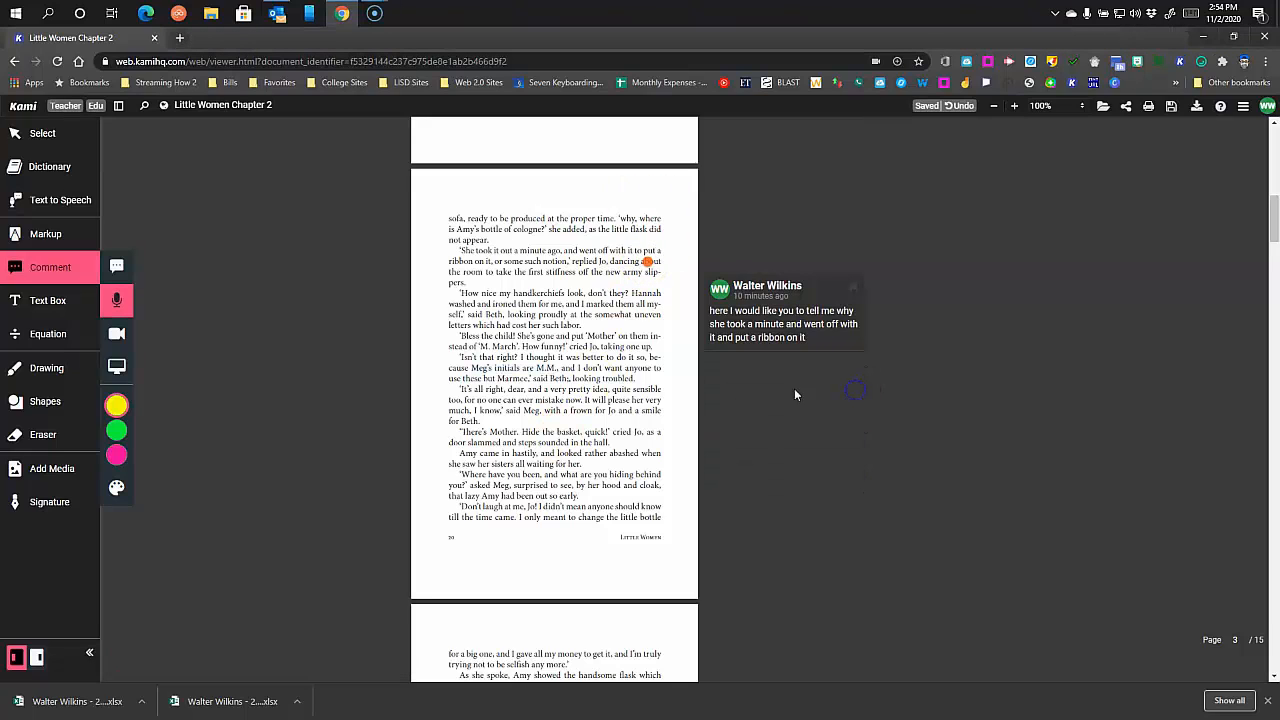
- Record a voice comment on the sentence beginning "There's Mother. Hide the basket, quick!" on page 3 and play it back
left_click(136, 385)
left_click_drag(459, 432, 607, 445)
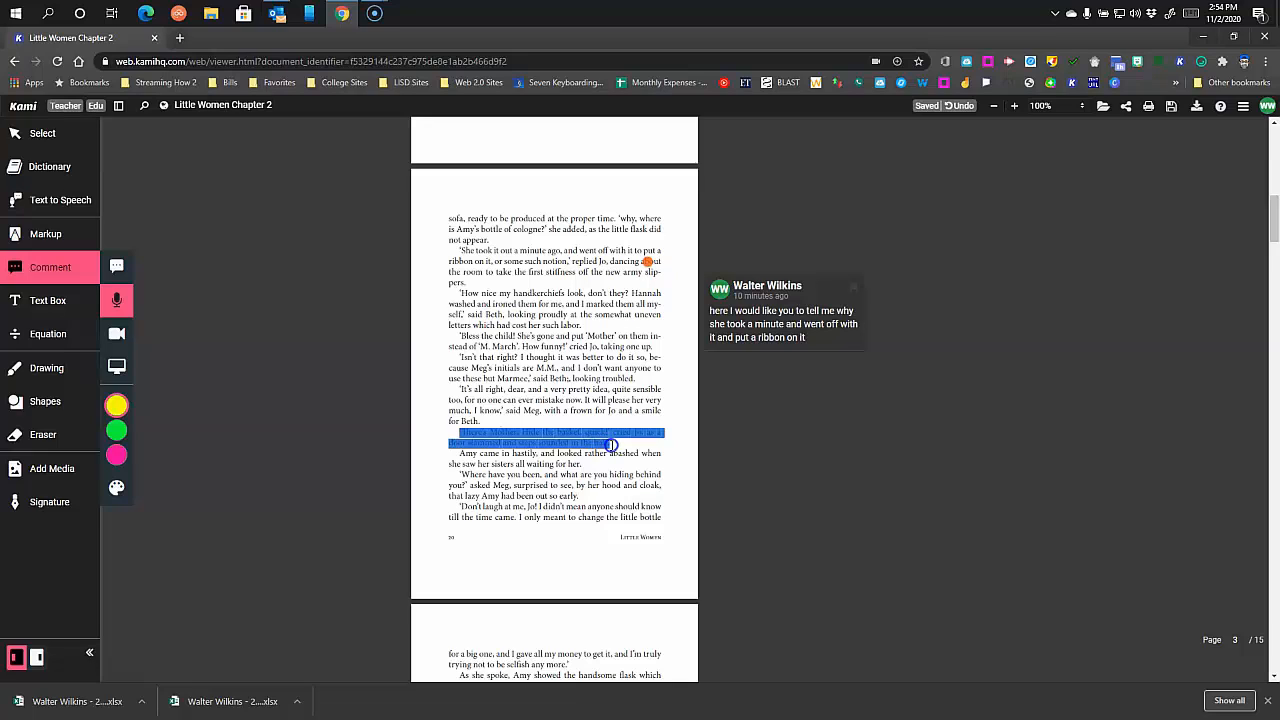
left_click_drag(611, 445, 611, 445)
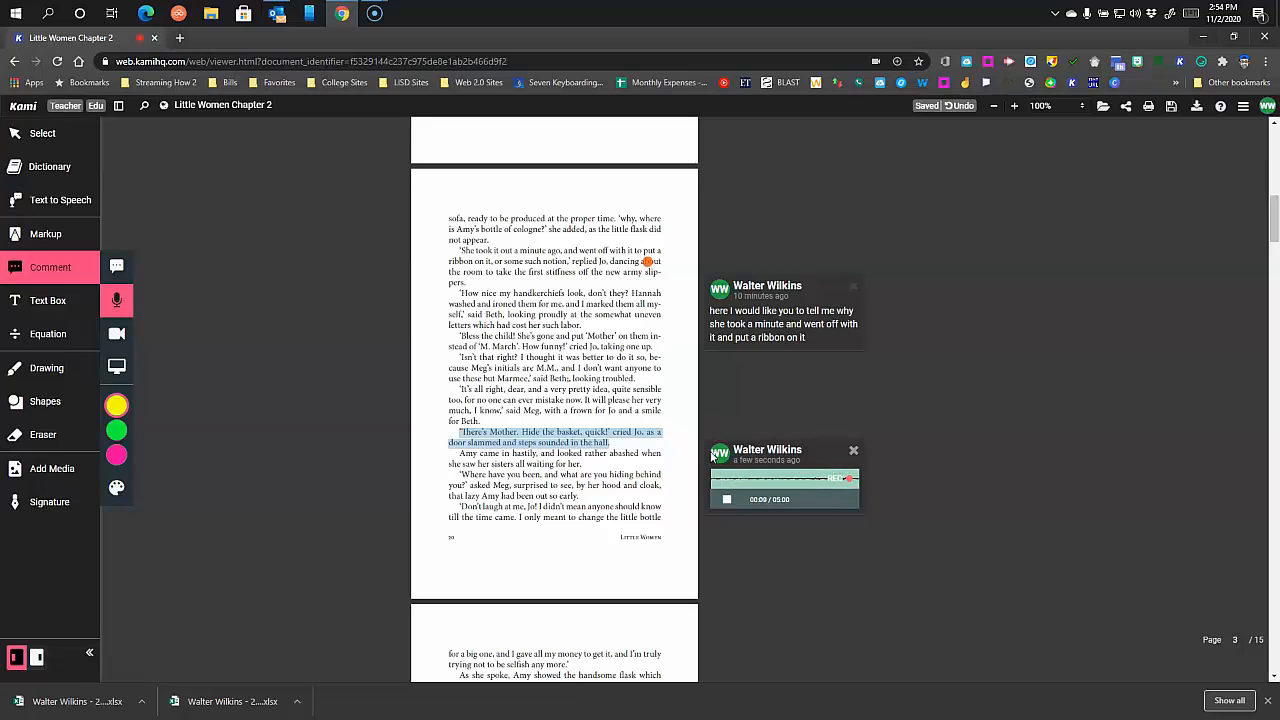
left_click(727, 499)
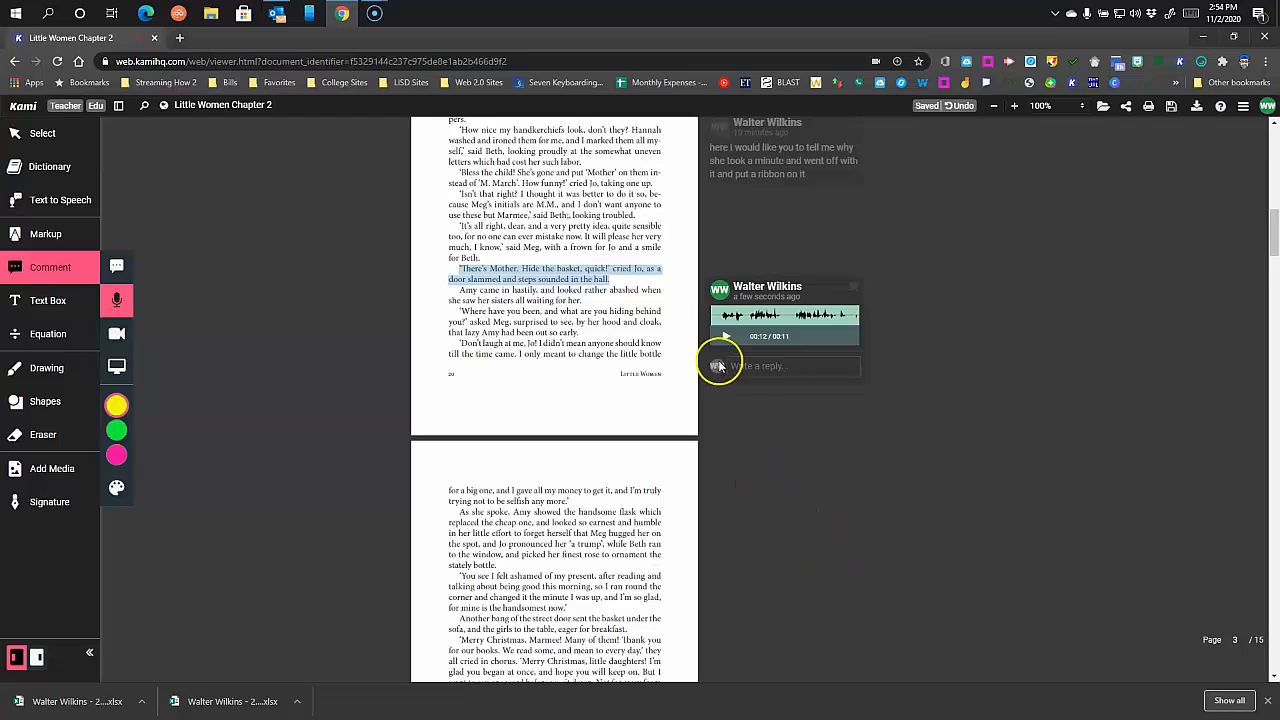
left_click(723, 338)
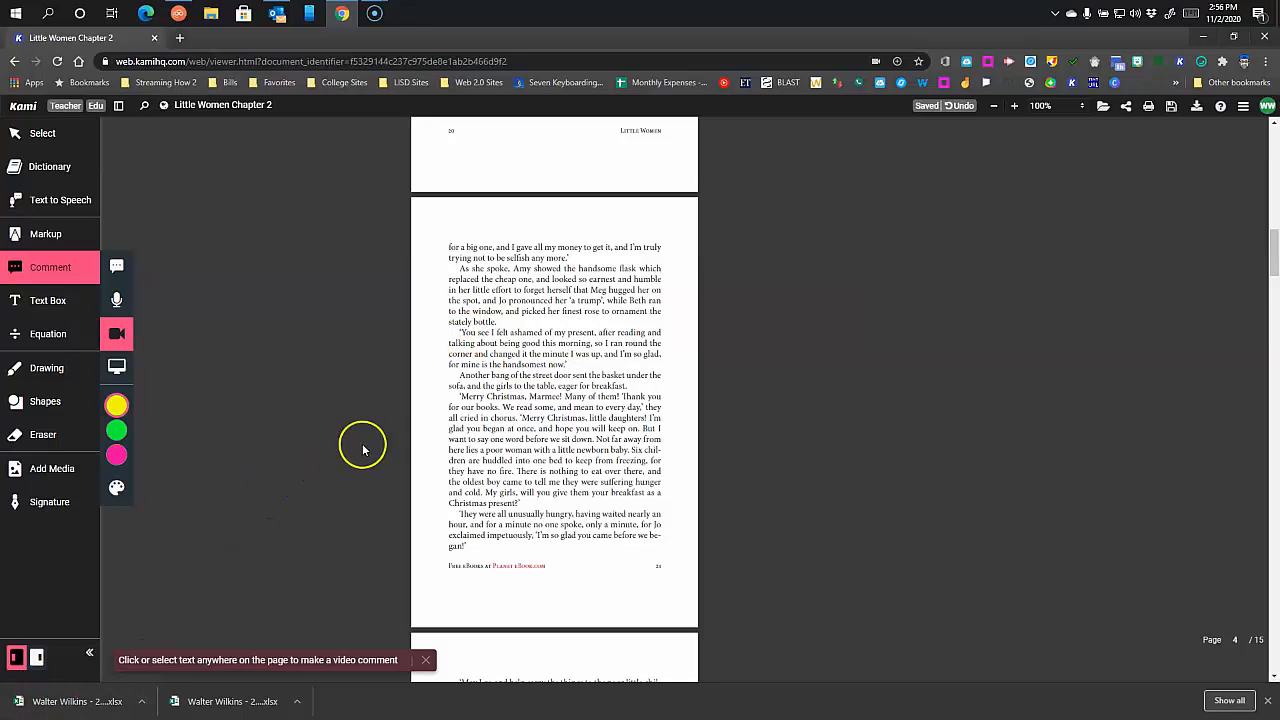
- Record a webcam video comment on the words "after reading and" on page 4, and play it back
left_click_drag(587, 332, 665, 333)
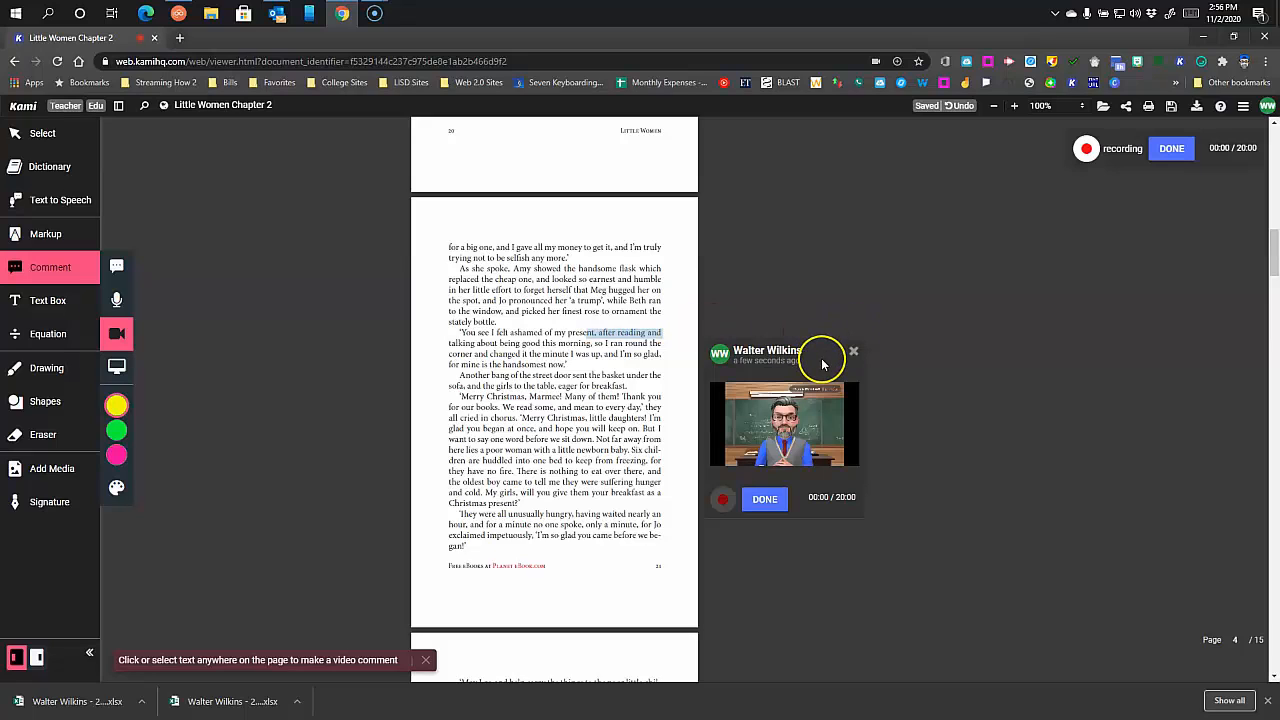
left_click(765, 500)
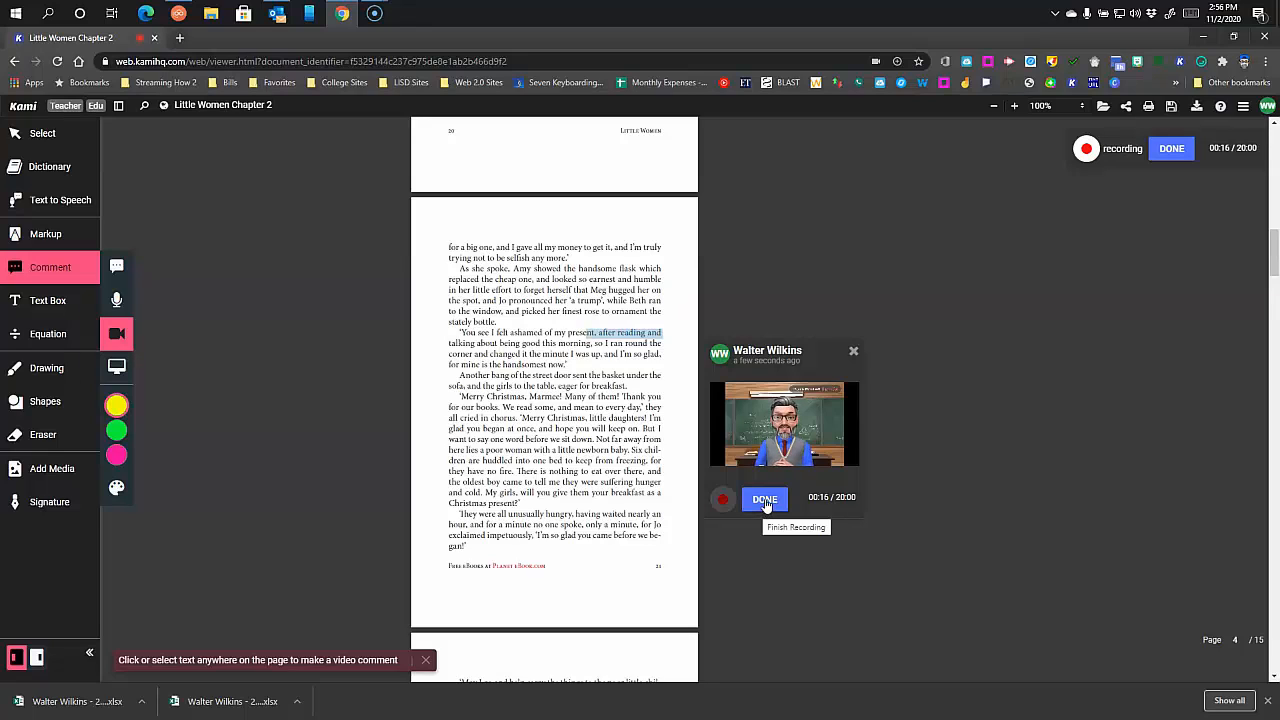
left_click(764, 500)
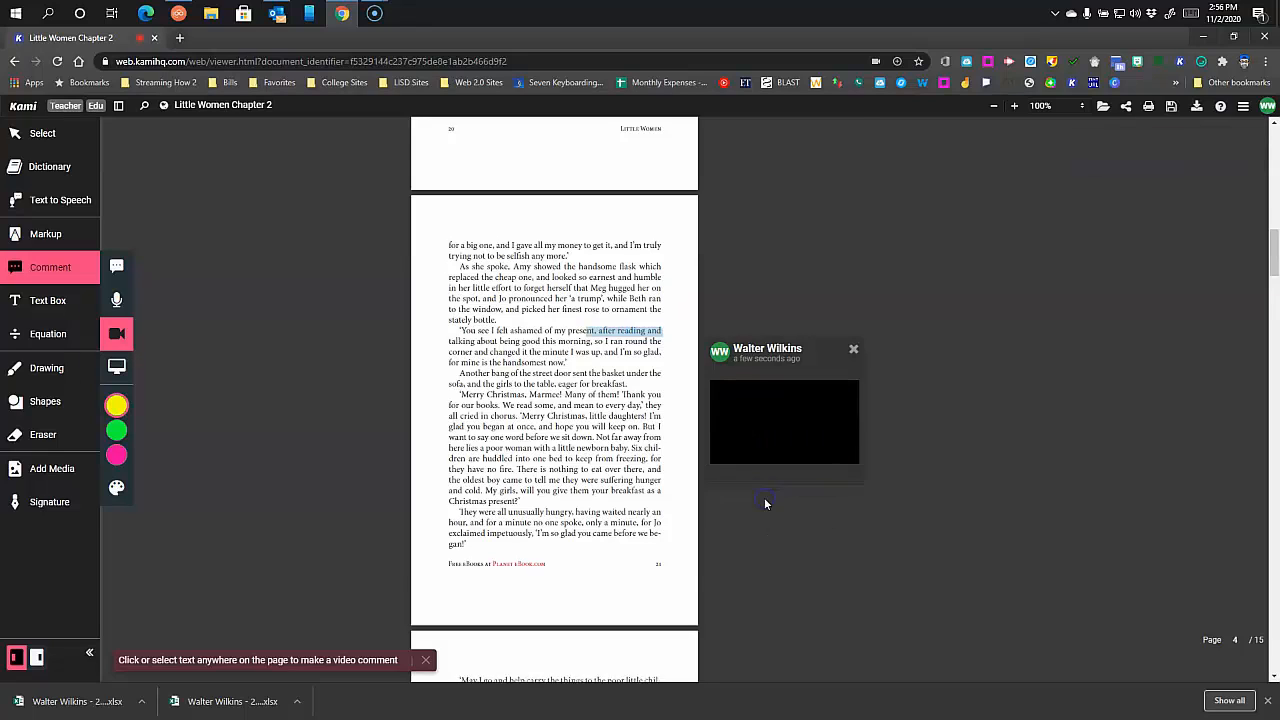
scroll(800, 560, "down", 1)
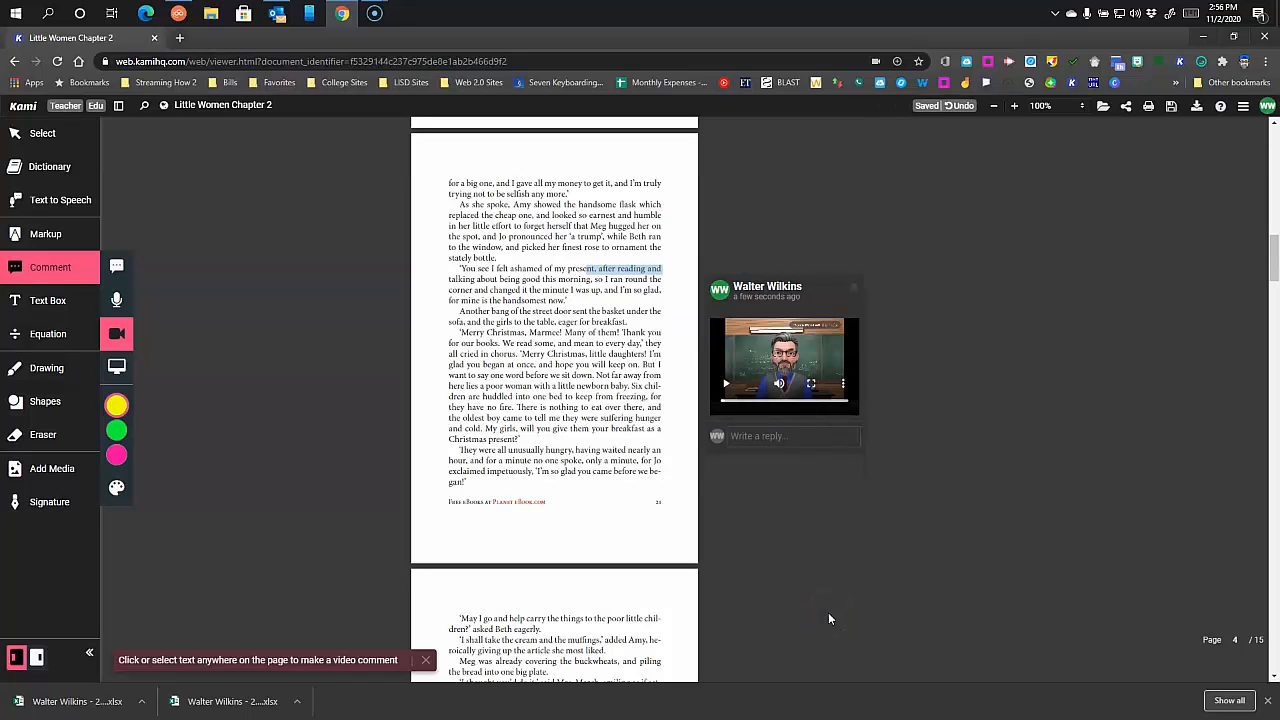
left_click(733, 397)
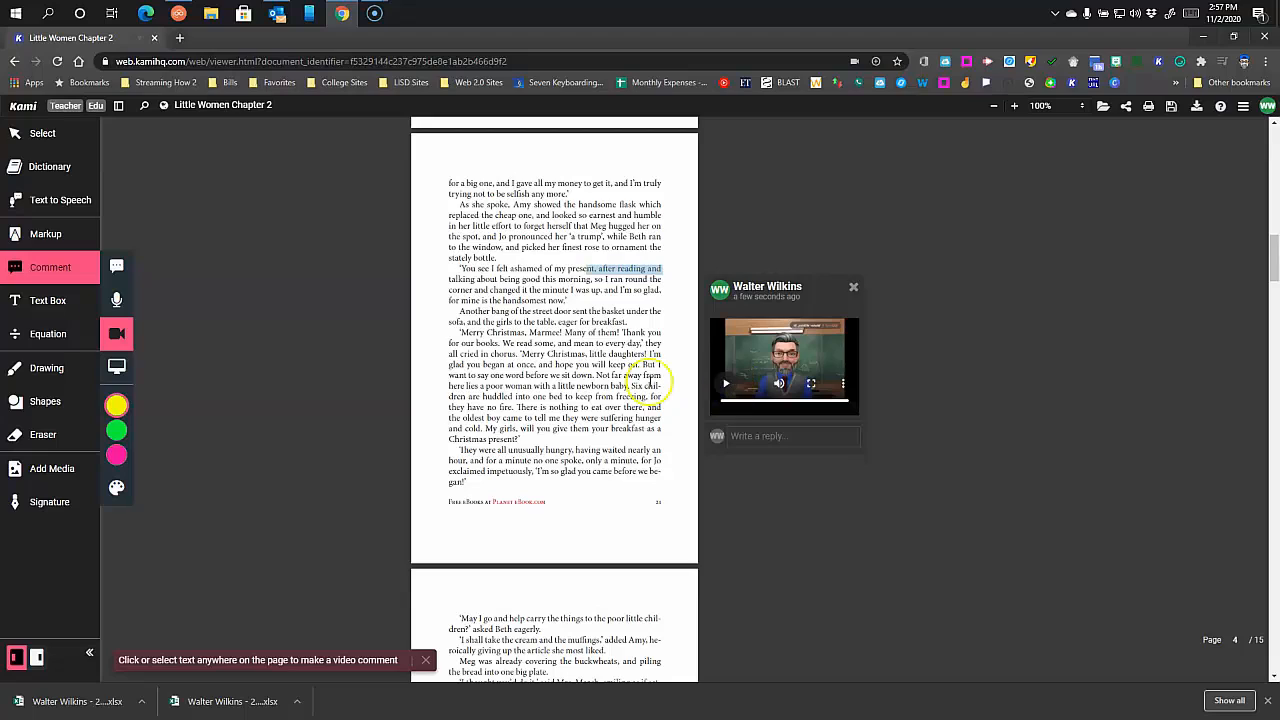
left_click(342, 330)
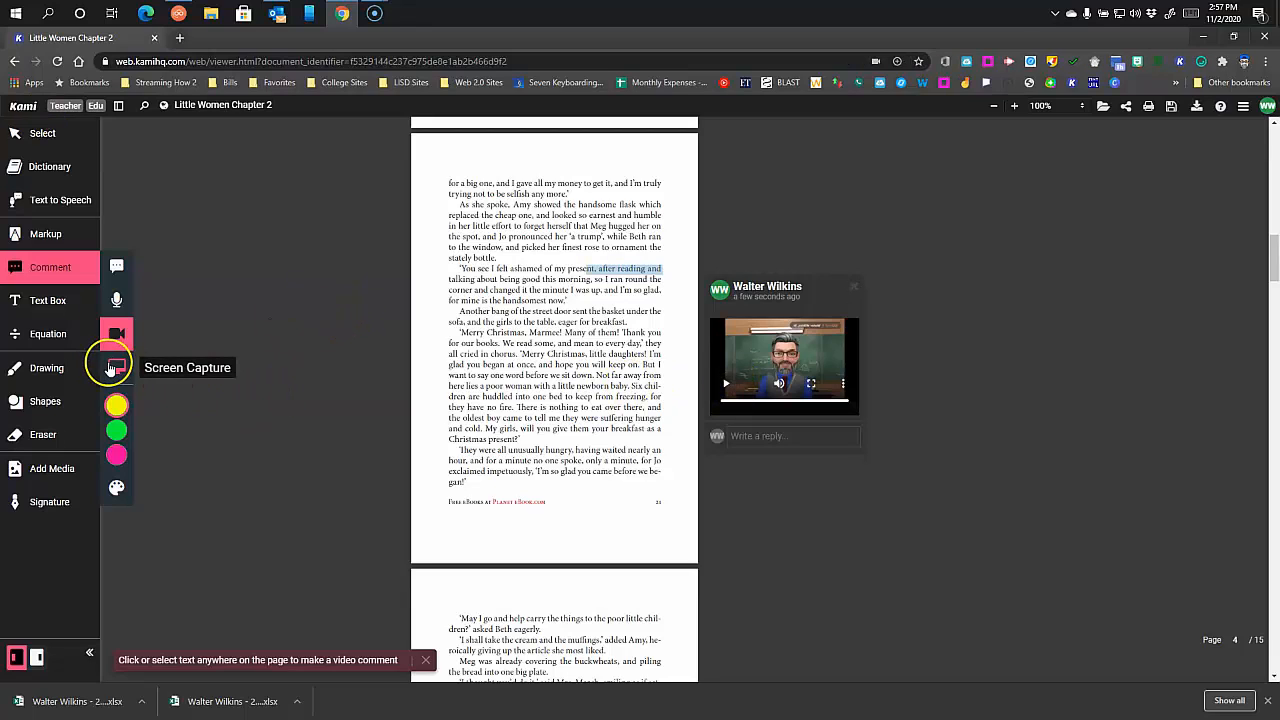
- Record all of Screen 2 in a screen capture comment on the first five lines of page 4, and close the comment
left_click(116, 368)
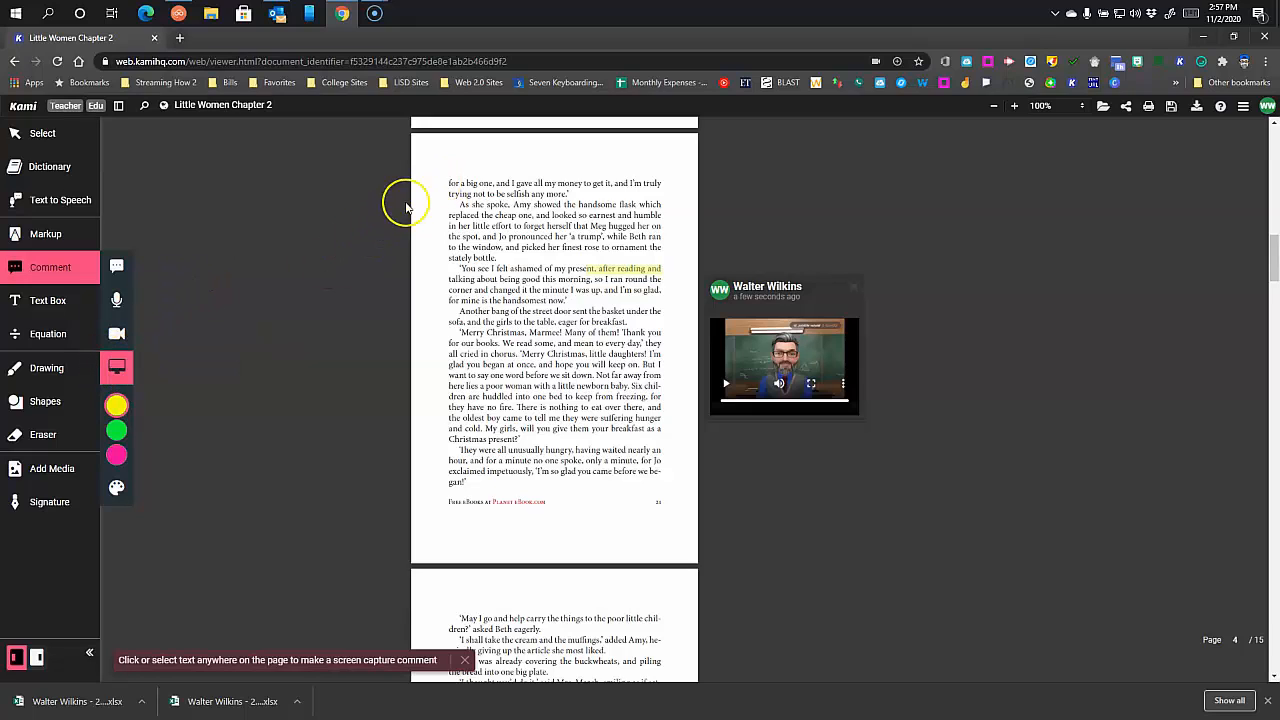
left_click_drag(436, 178, 672, 224)
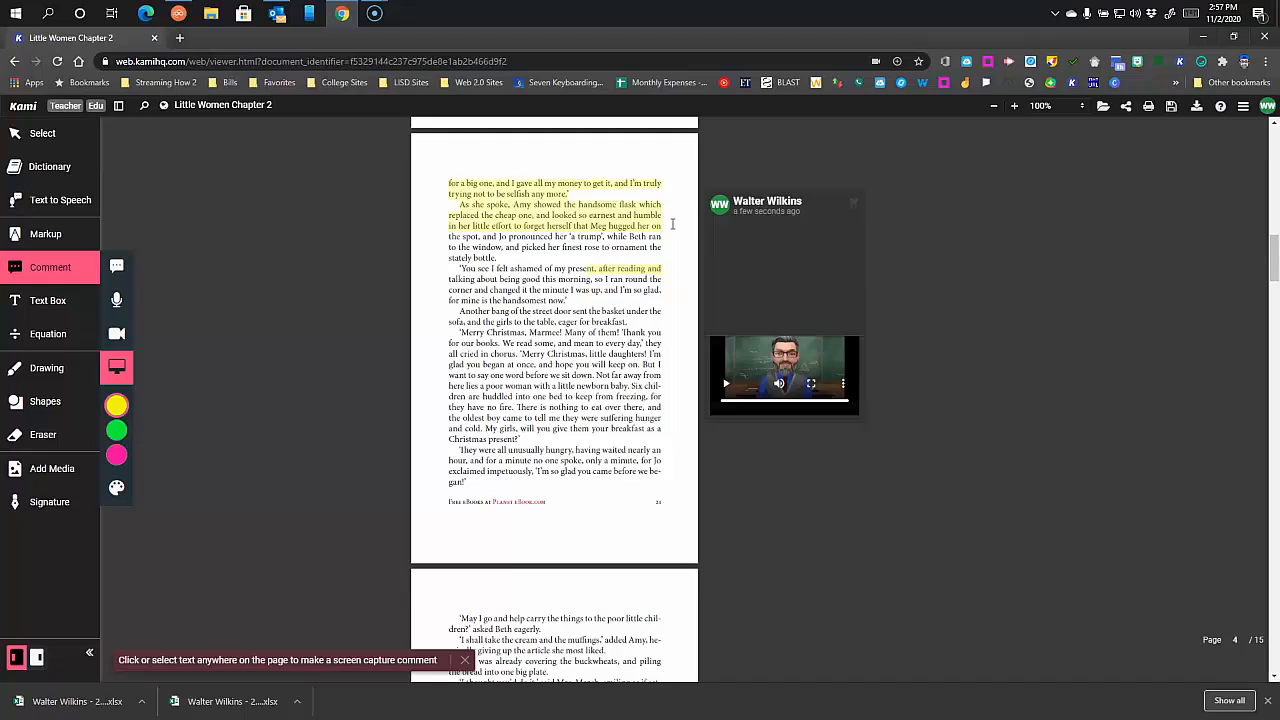
left_click(840, 215)
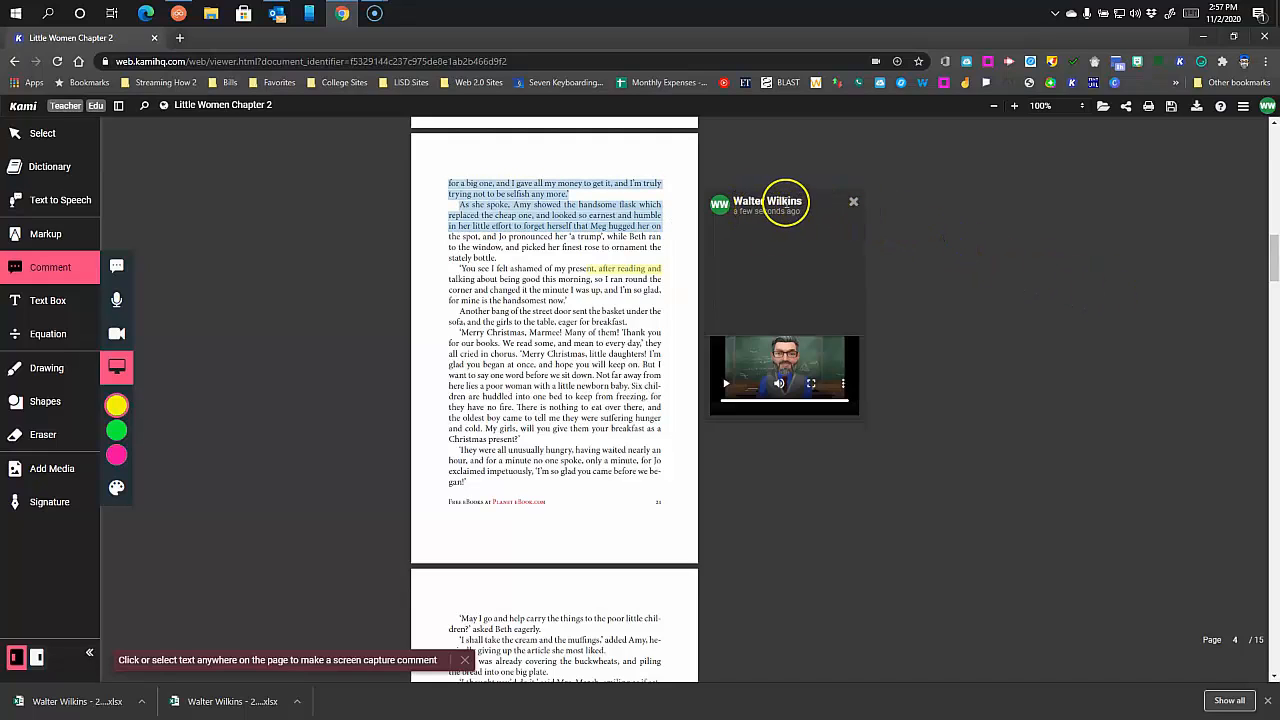
left_click(746, 252)
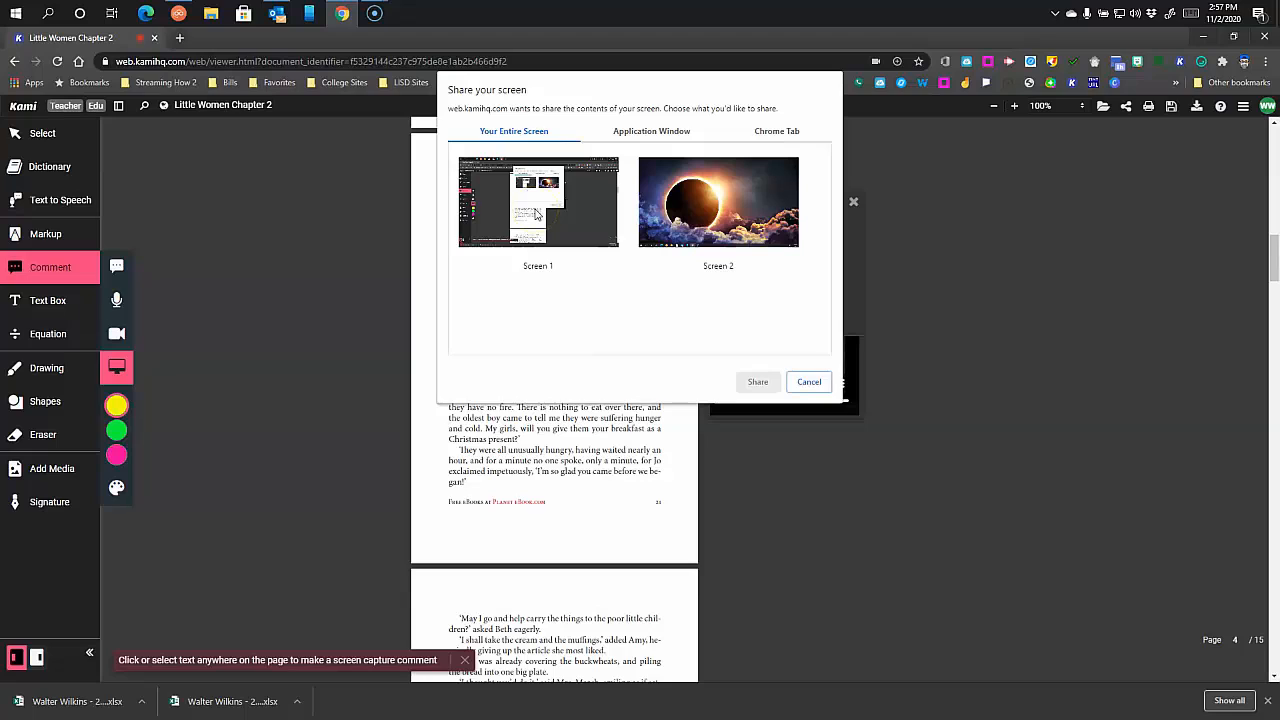
left_click(700, 212)
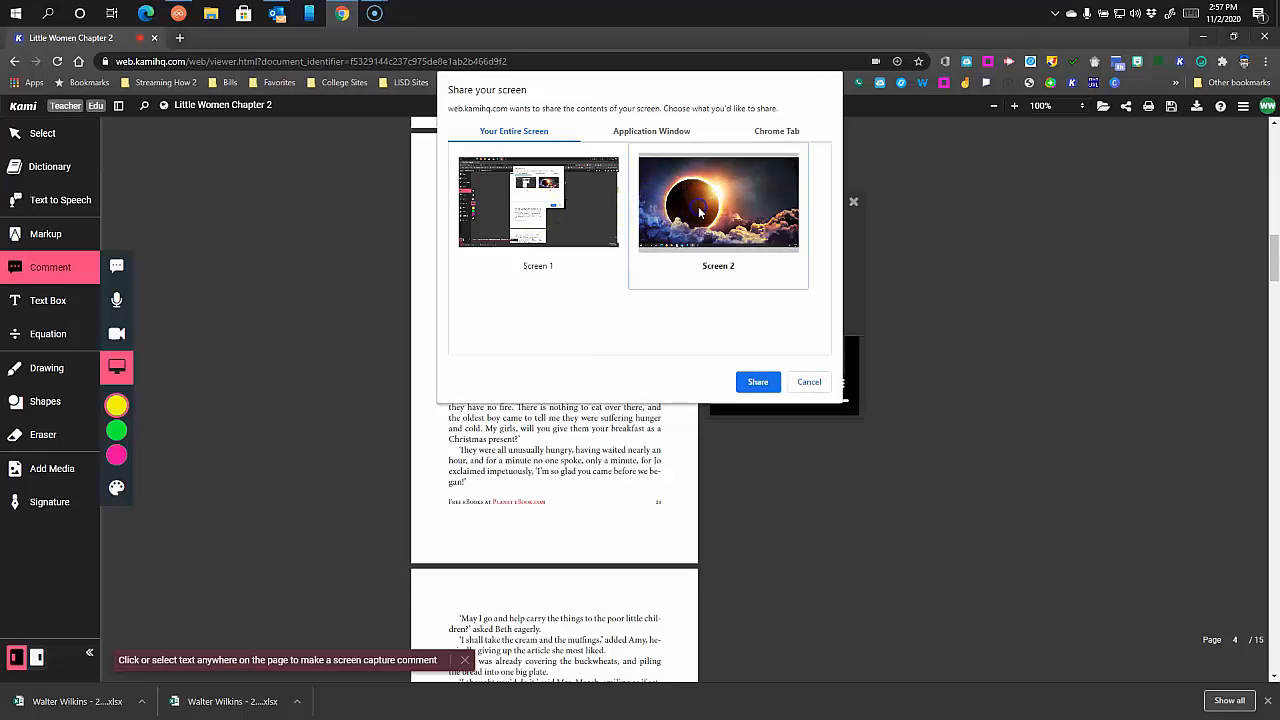
left_click(752, 381)
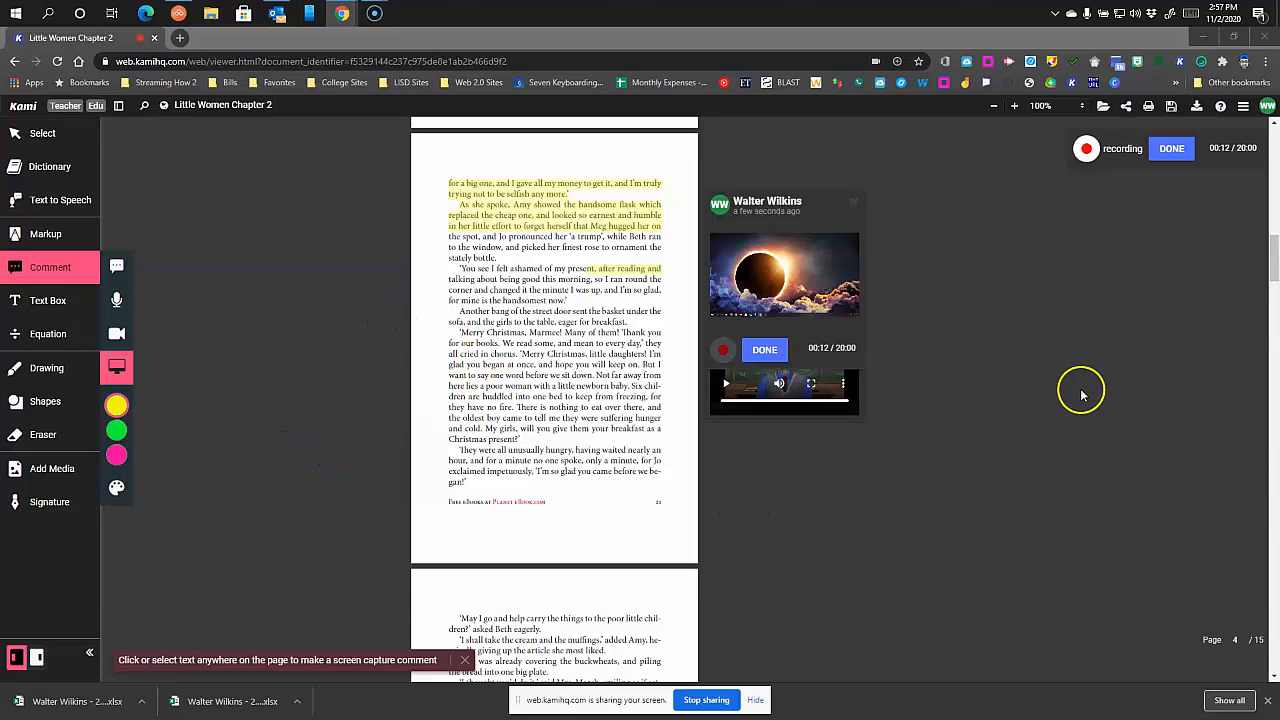
left_click(853, 205)
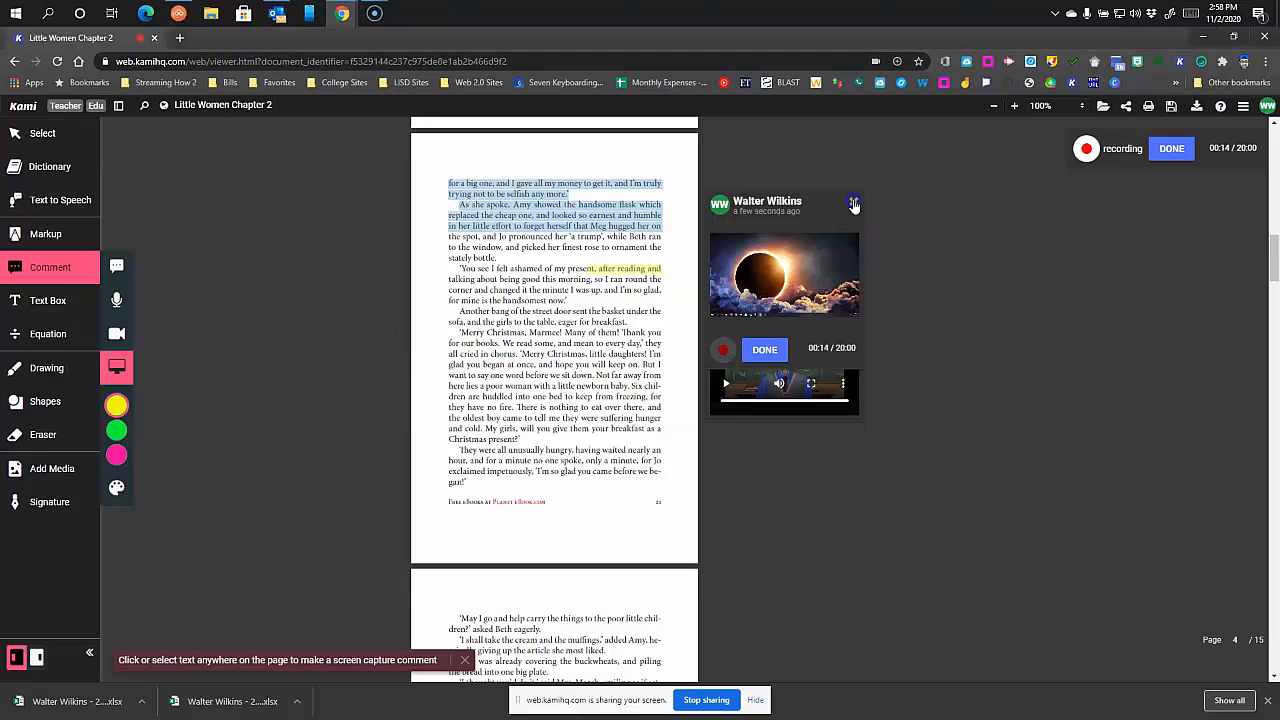